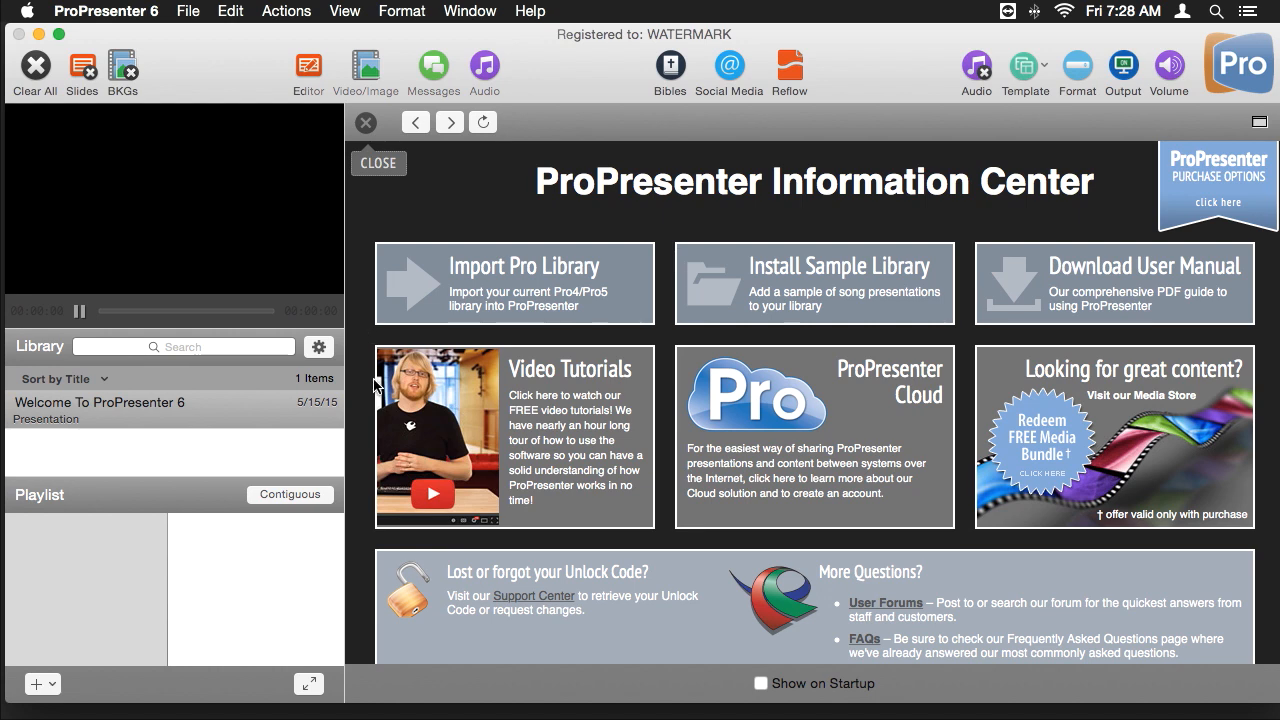
# - Close the information center and start a new document named "Sample Teaching"
pyautogui.click(367, 124)
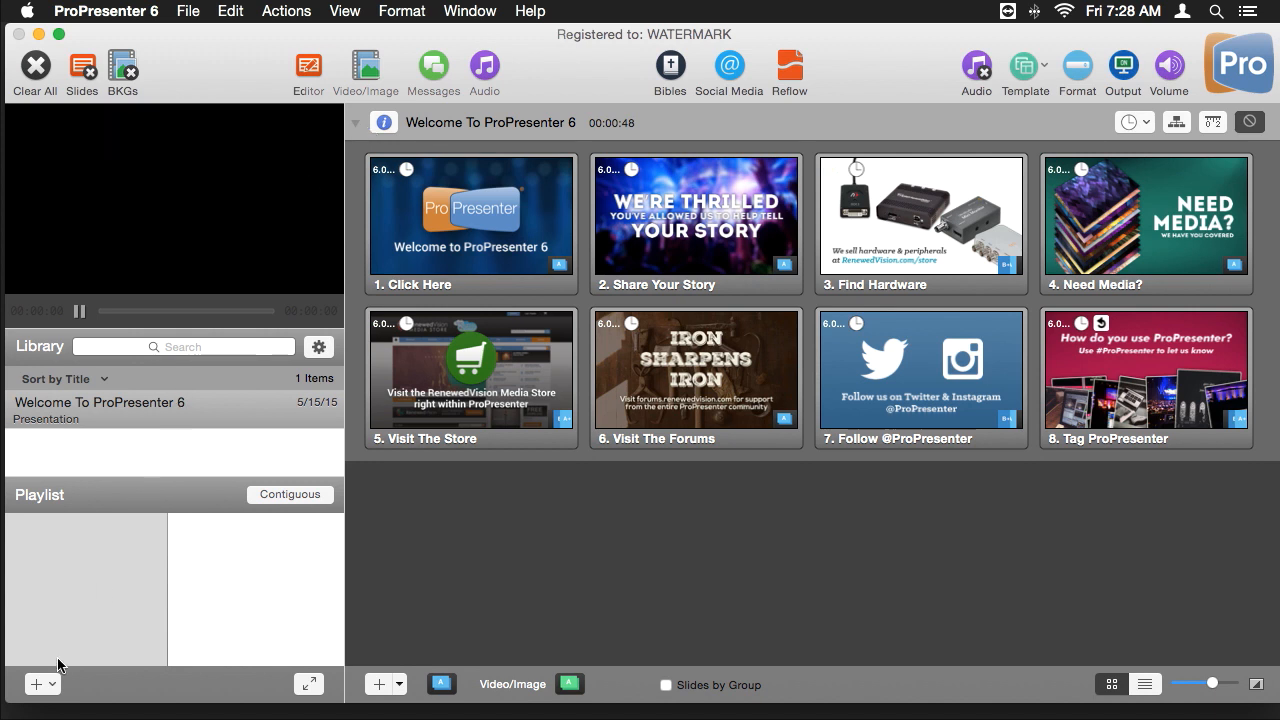
pyautogui.click(44, 688)
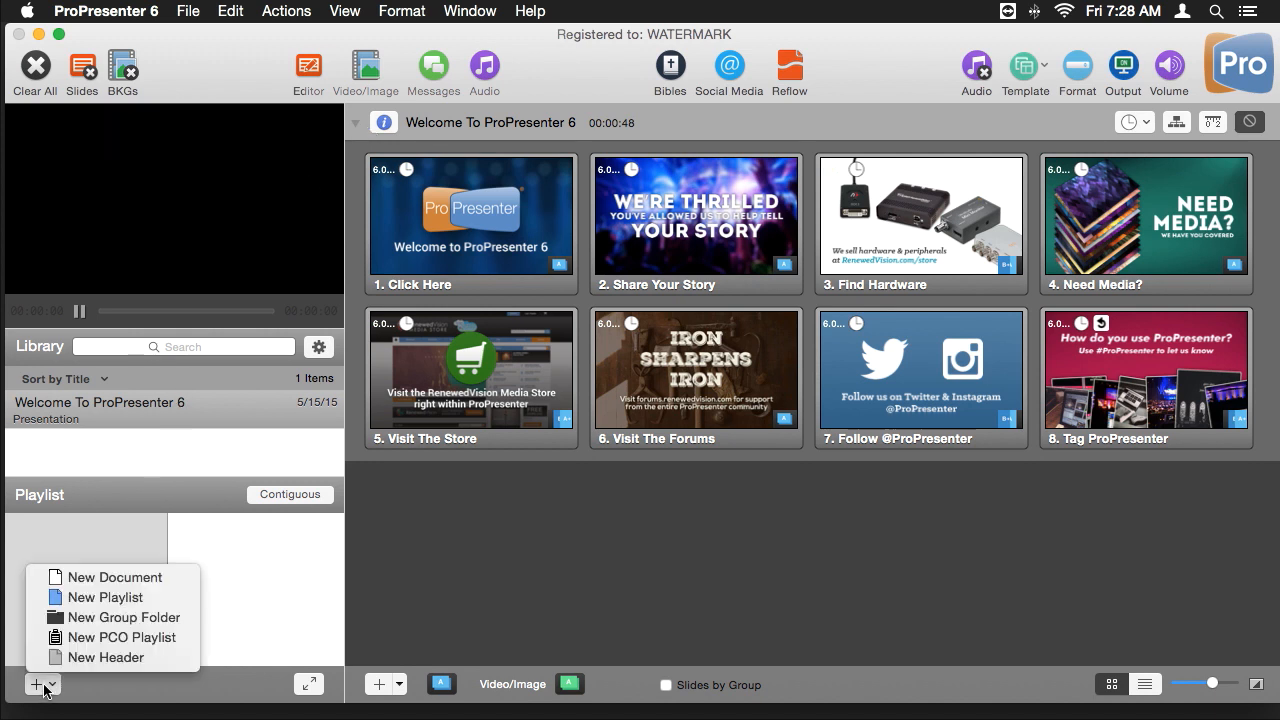
pyautogui.click(115, 577)
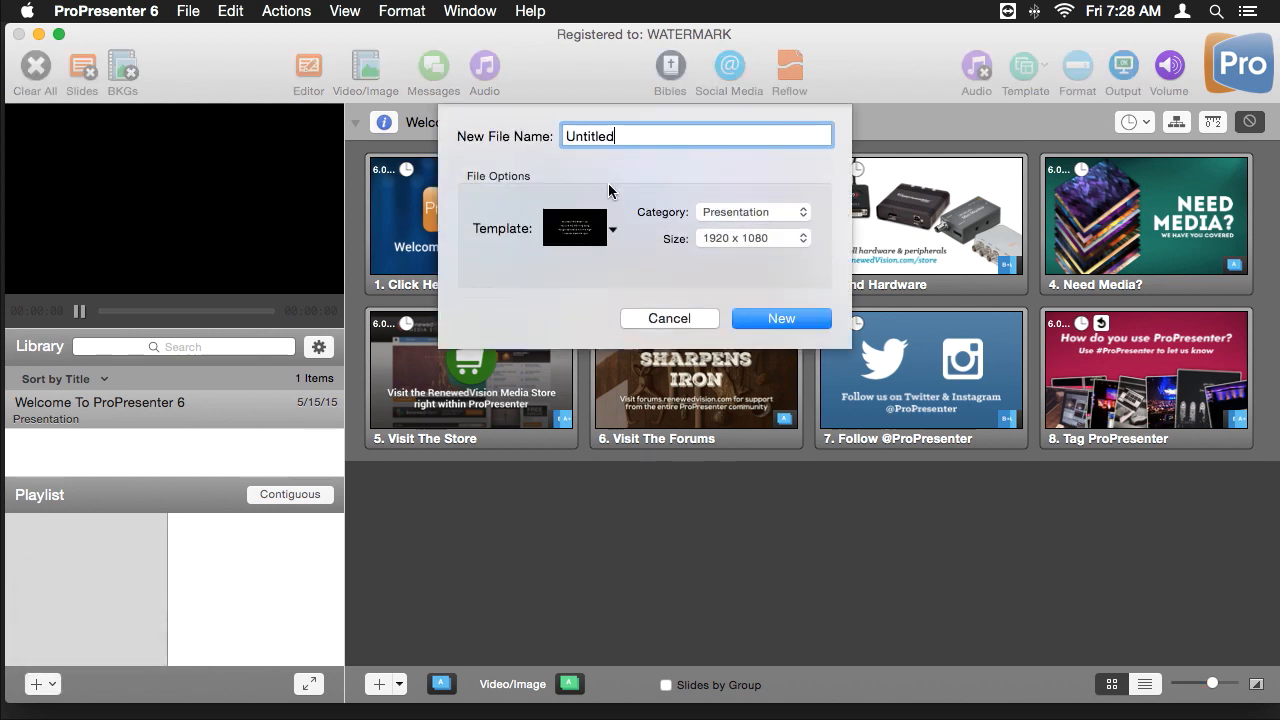
pyautogui.doubleClick(647, 133)
pyautogui.write('Sa')
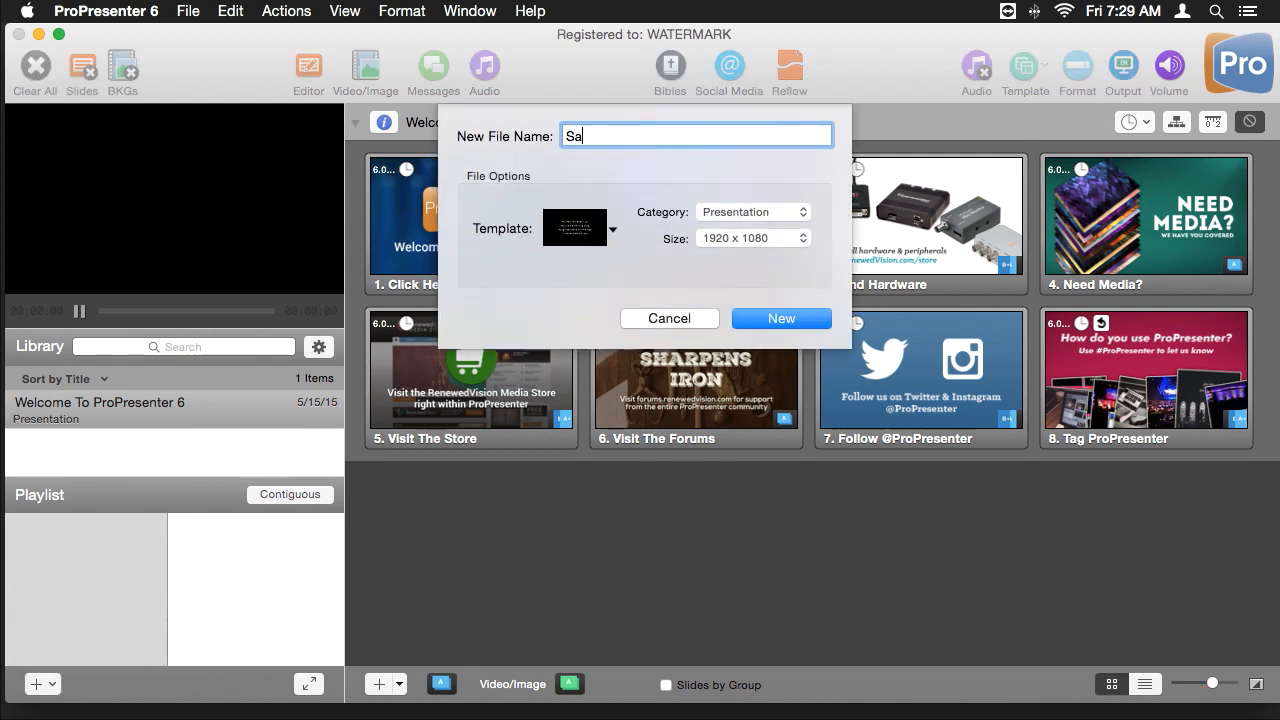
pyautogui.write('mple Teaching')
# - Create the document at 1920 x 1080 with the Helvetica Full Page template from Text Only Styles
pyautogui.click(767, 236)
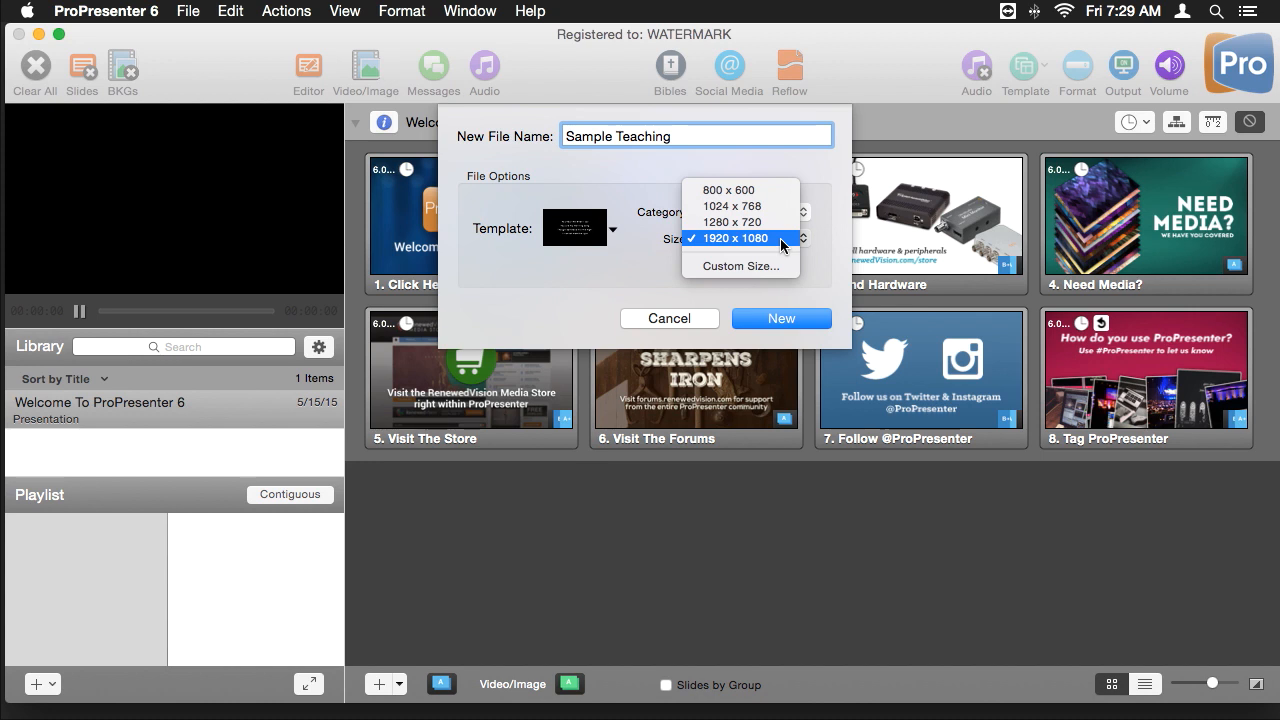
pyautogui.click(783, 243)
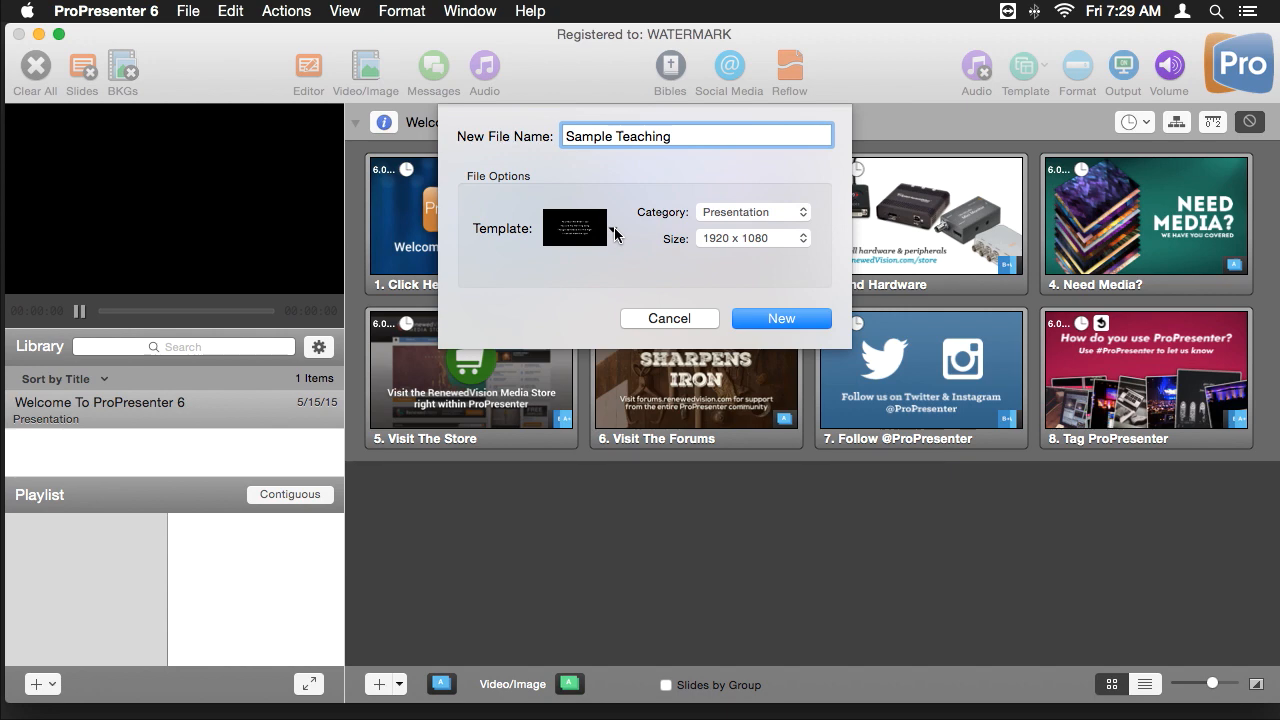
pyautogui.click(612, 231)
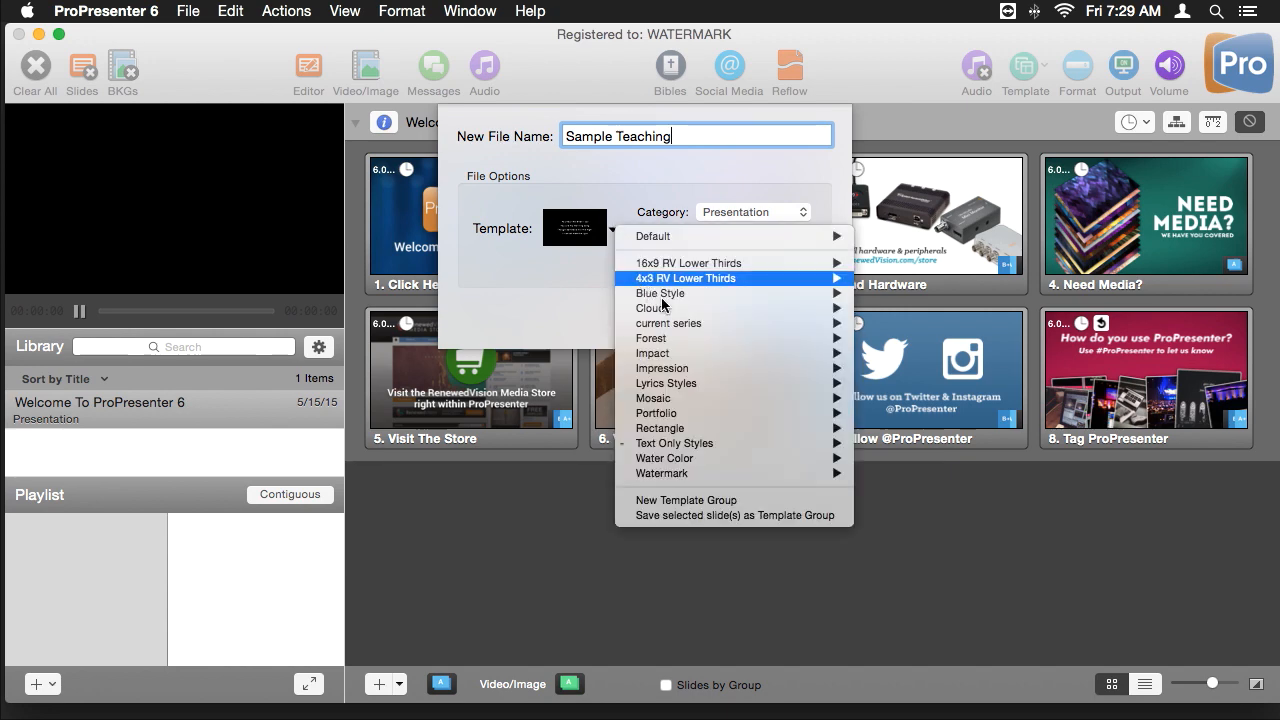
pyautogui.moveTo(665, 294)
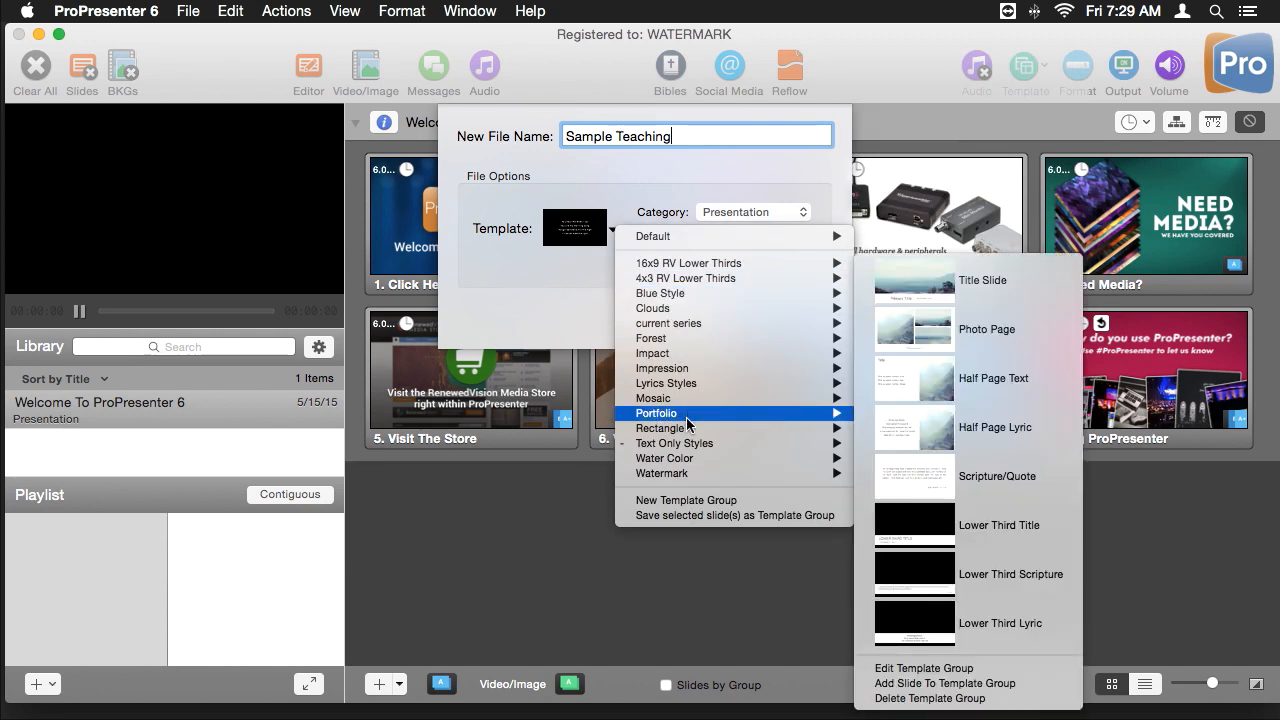
pyautogui.moveTo(690, 445)
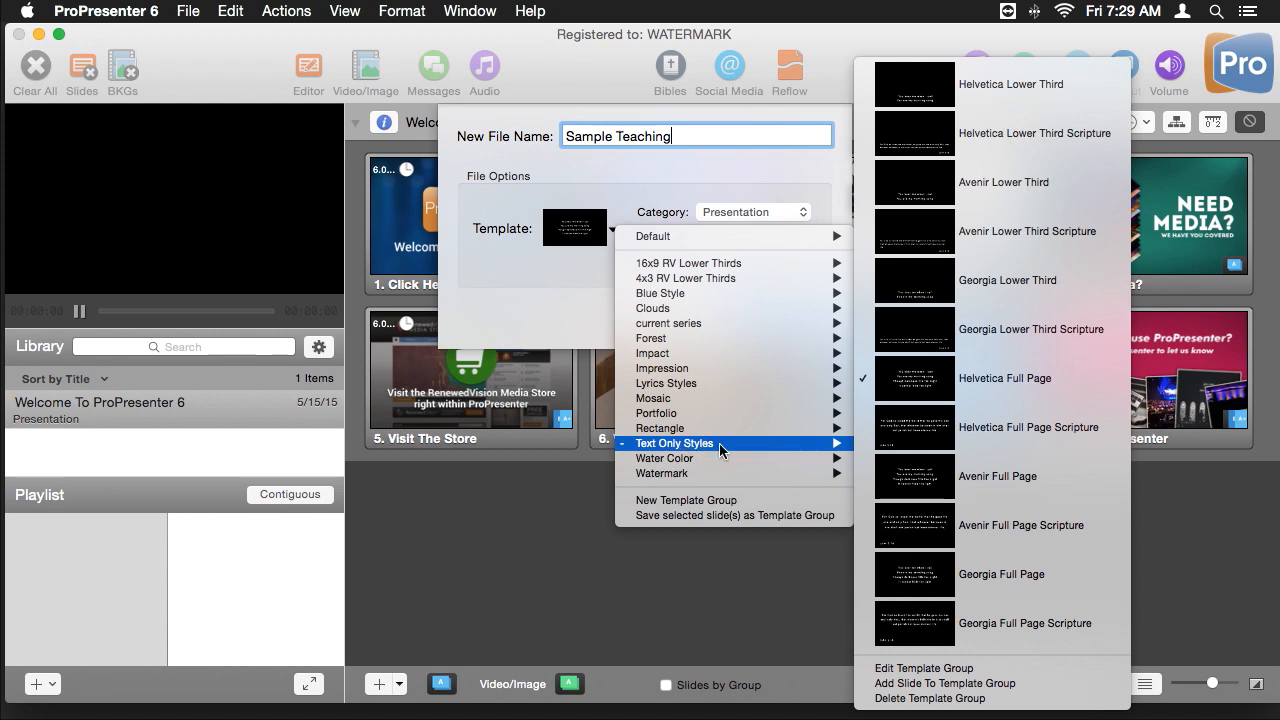
pyautogui.click(1038, 385)
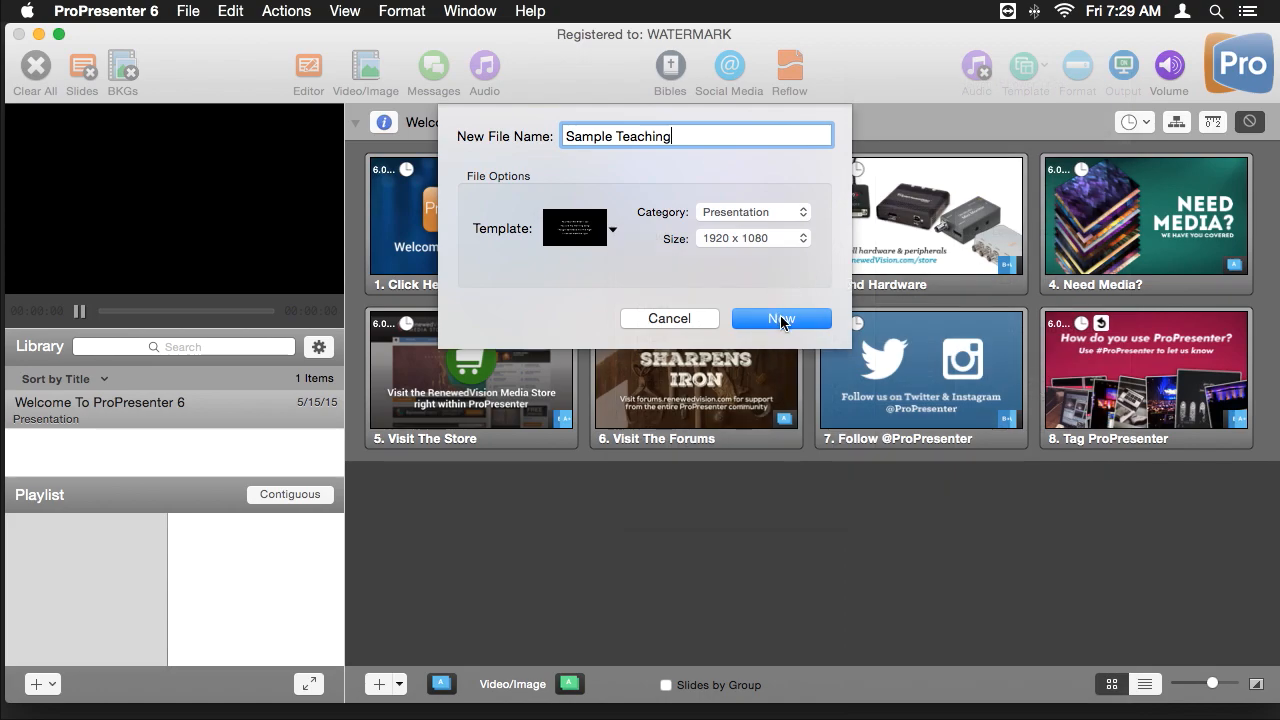
pyautogui.click(781, 319)
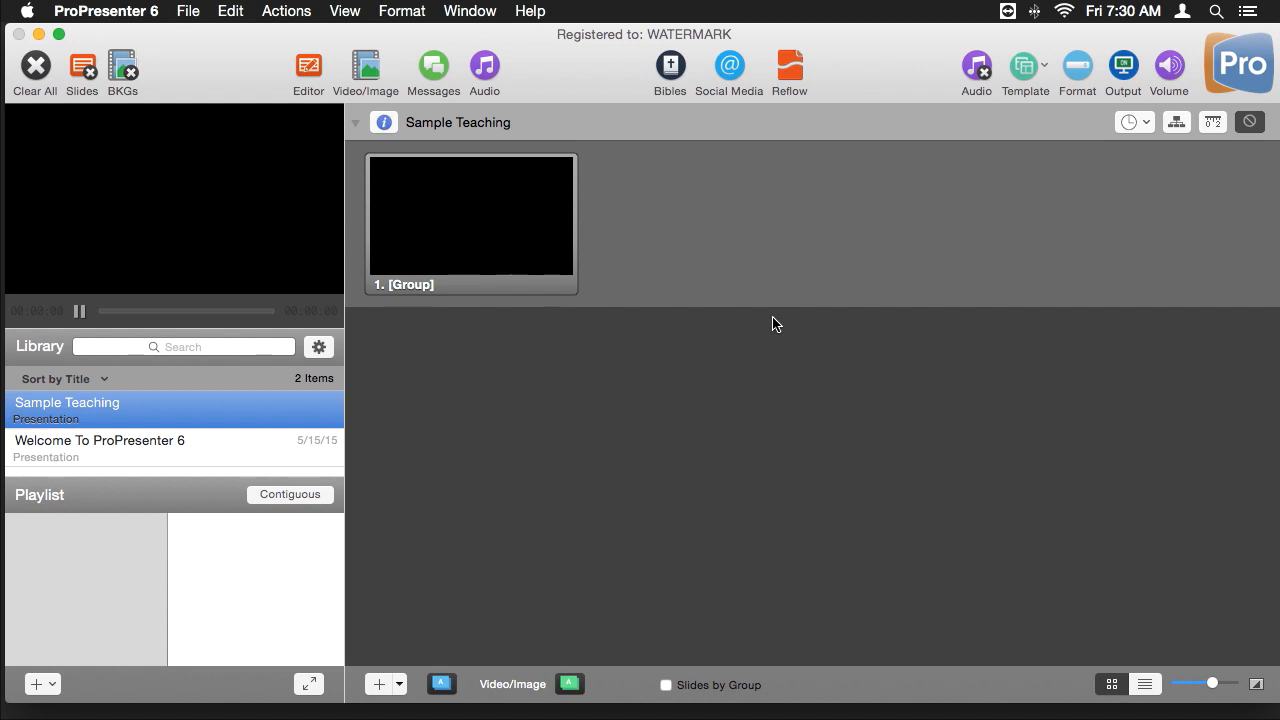
# - Open the blank slide in the editor and begin editing its text box
pyautogui.click(309, 68)
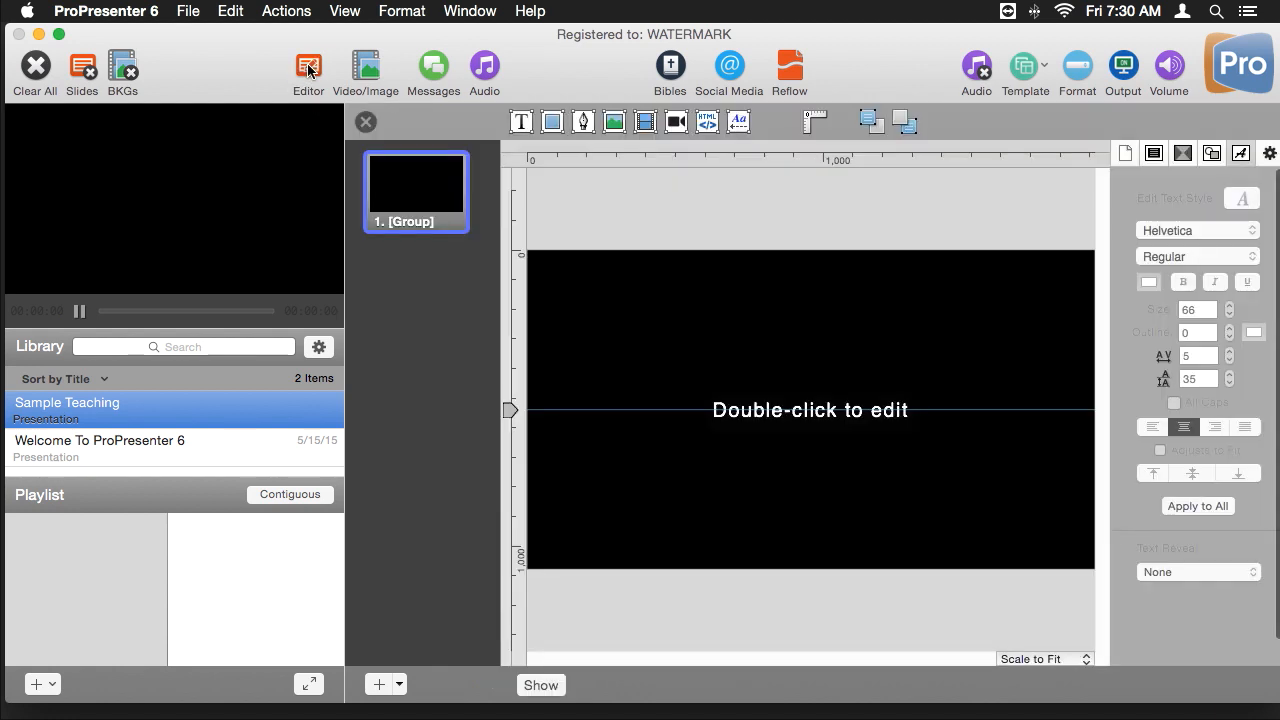
pyautogui.doubleClick(828, 412)
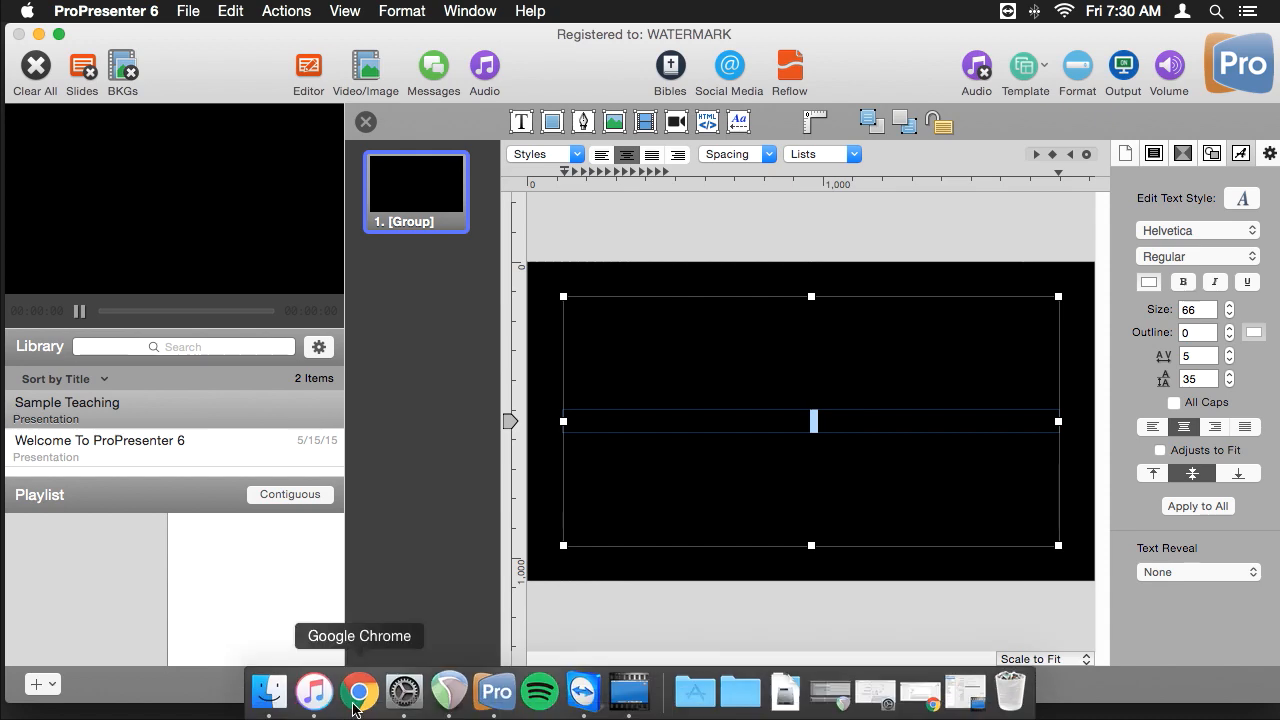
# - Switch to Chrome, copy "The 4 C's of Communication" heading with its four list items from the teaching notes, and return to ProPresenter
pyautogui.click(357, 705)
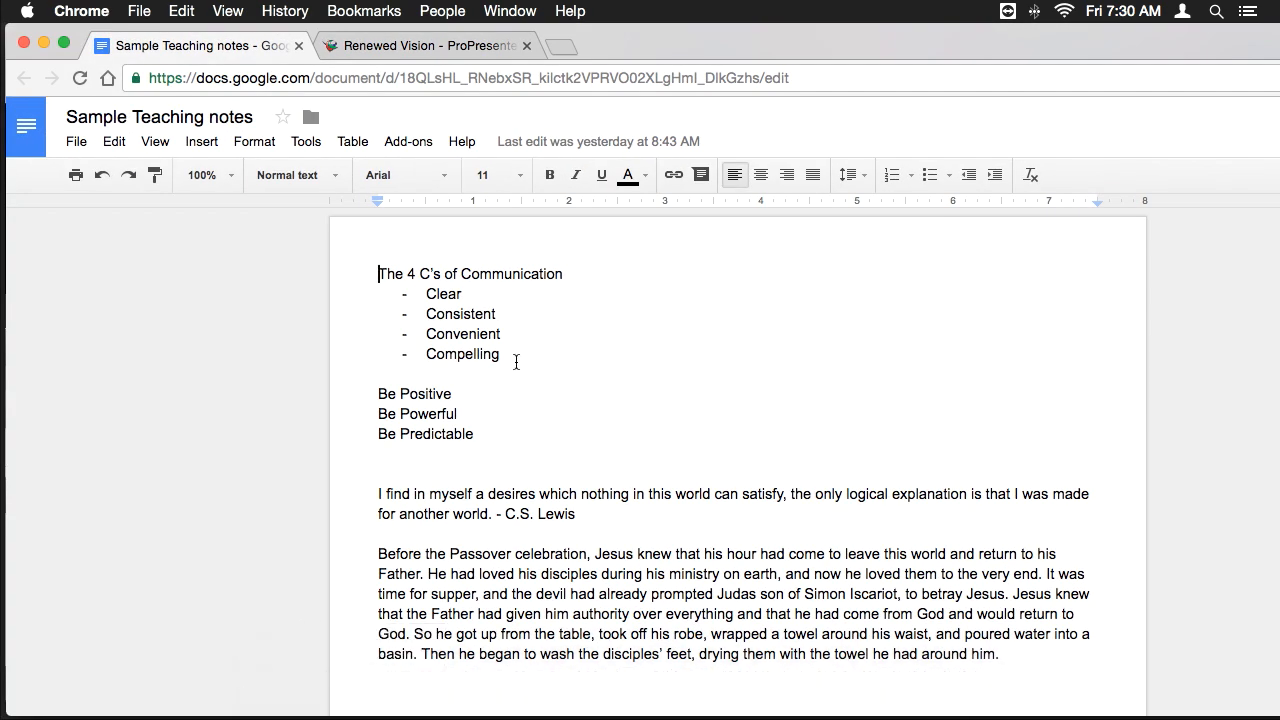
pyautogui.moveTo(502, 356); pyautogui.dragTo(366, 271)
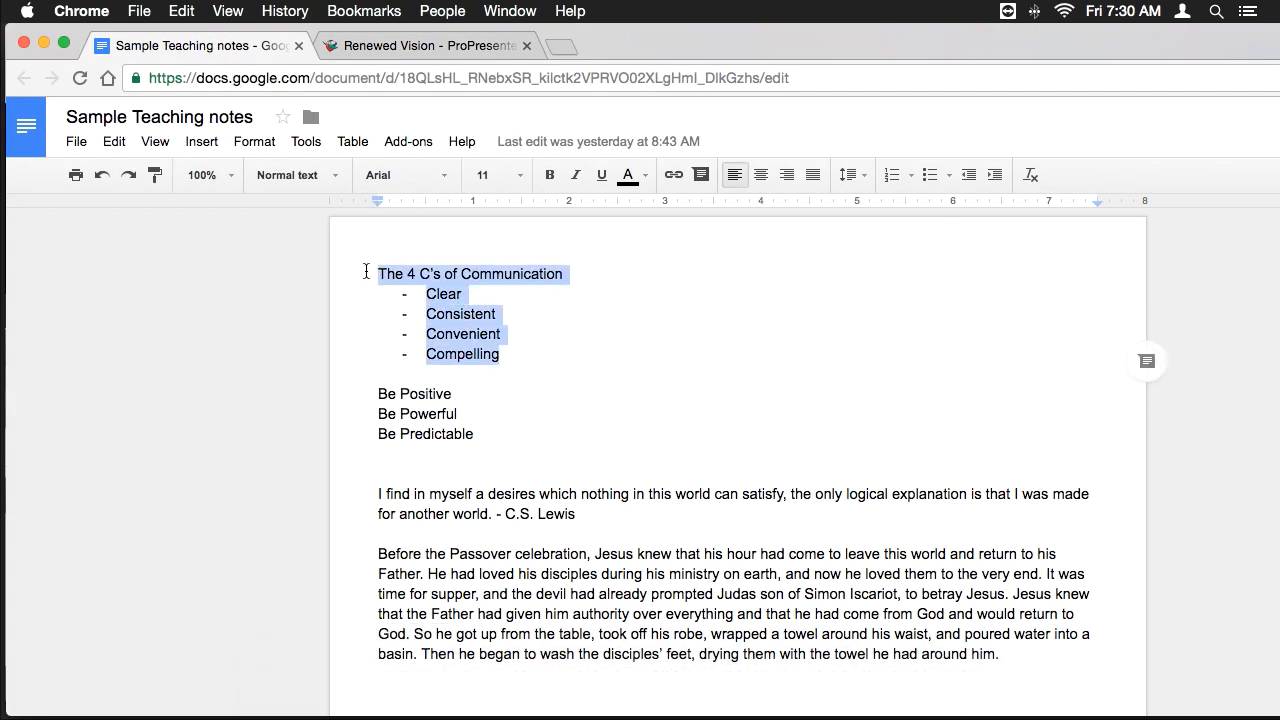
pyautogui.click(116, 150)
pyautogui.click(150, 275)
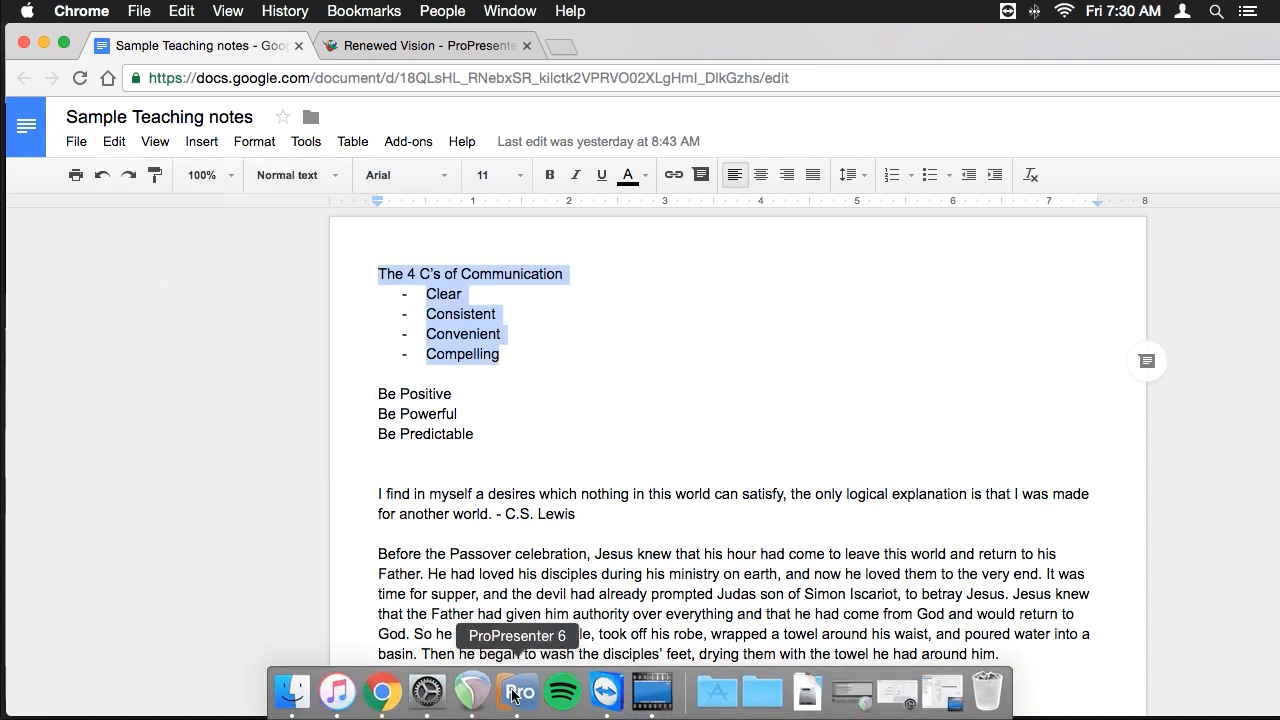
pyautogui.click(453, 700)
# - Try pasting the copied list into the slide with its source formatting, and undo the paste
pyautogui.click(230, 11)
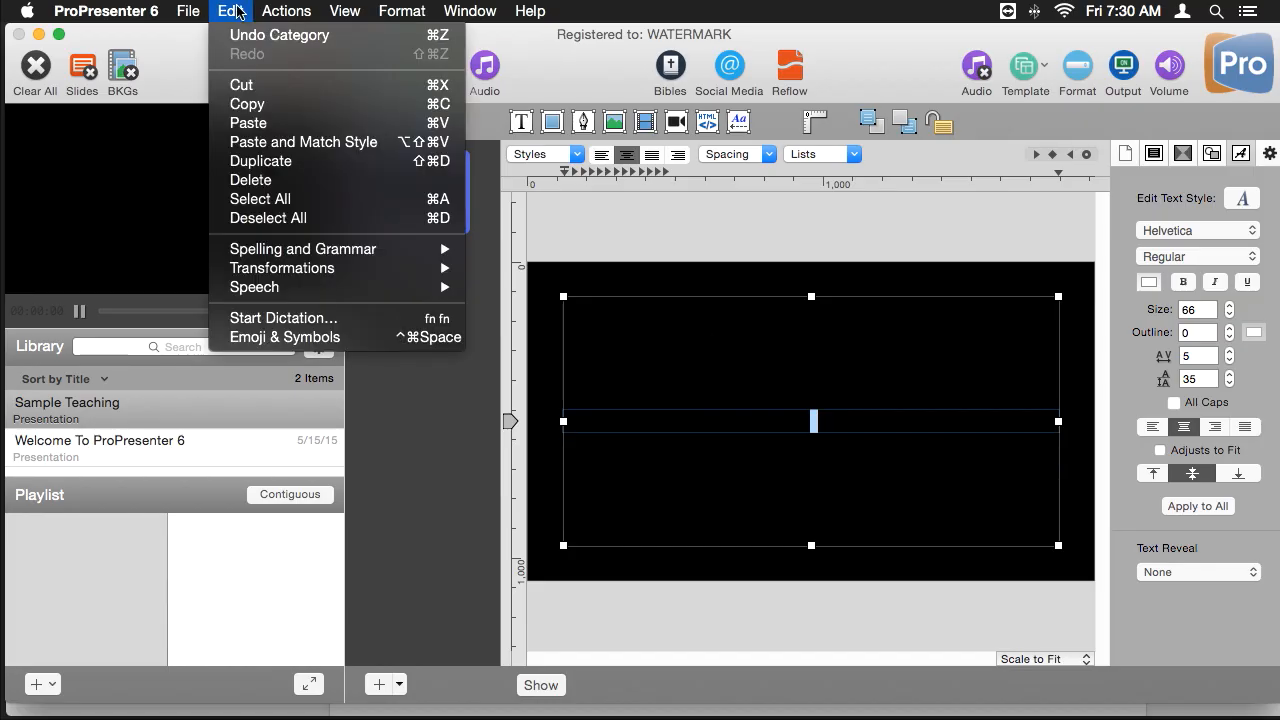
pyautogui.click(245, 123)
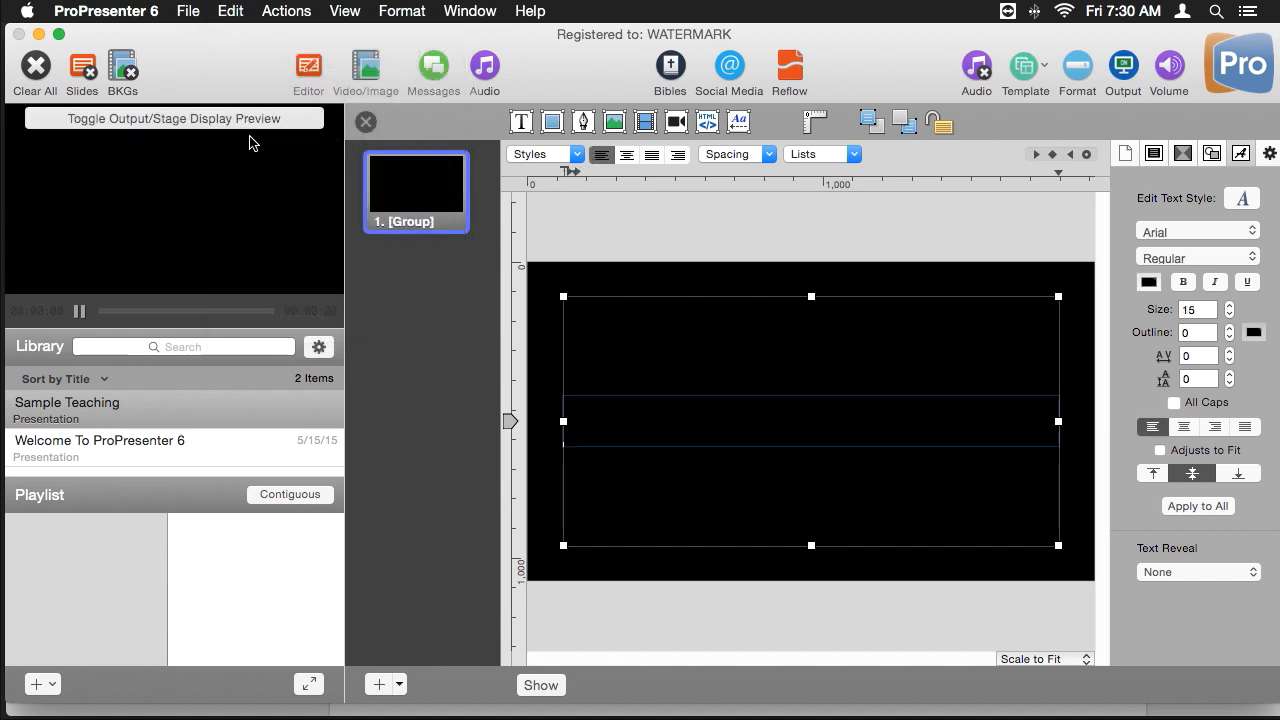
pyautogui.moveTo(630, 441); pyautogui.dragTo(545, 385)
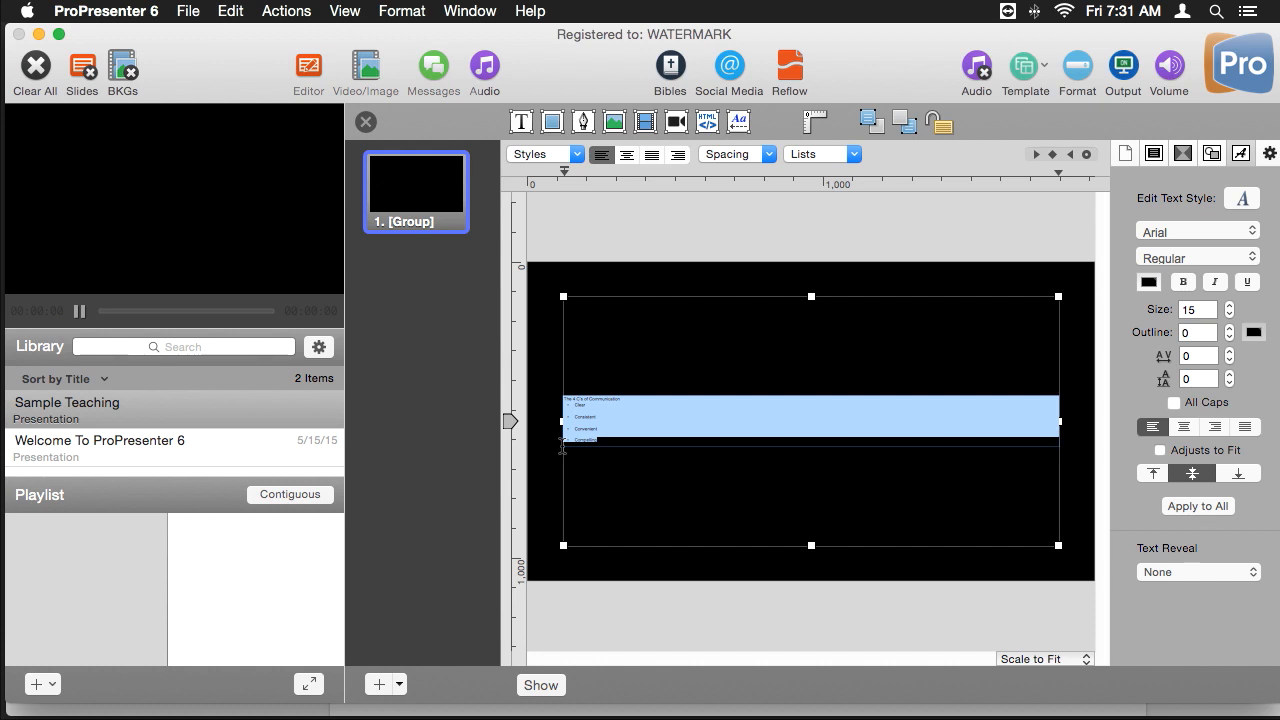
pyautogui.press('super+z')
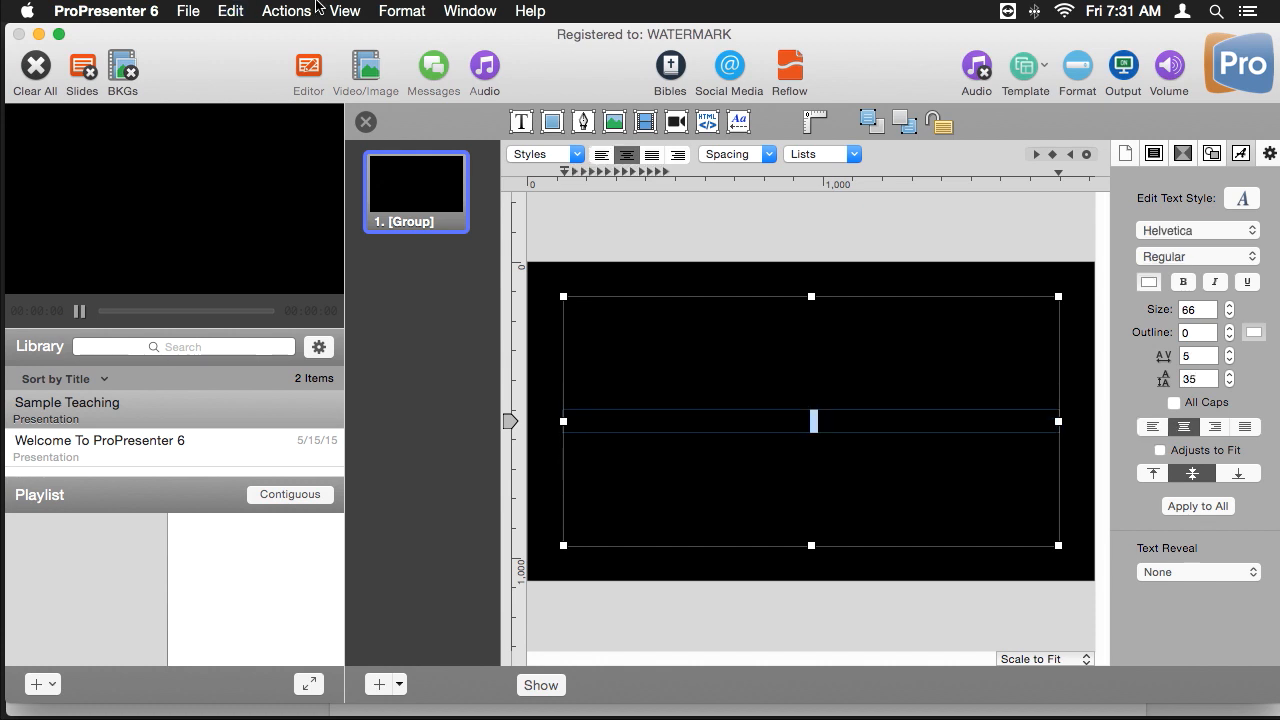
# - Paste the copied list into the text box using the slide's own style and remove the trailing empty line
pyautogui.click(238, 12)
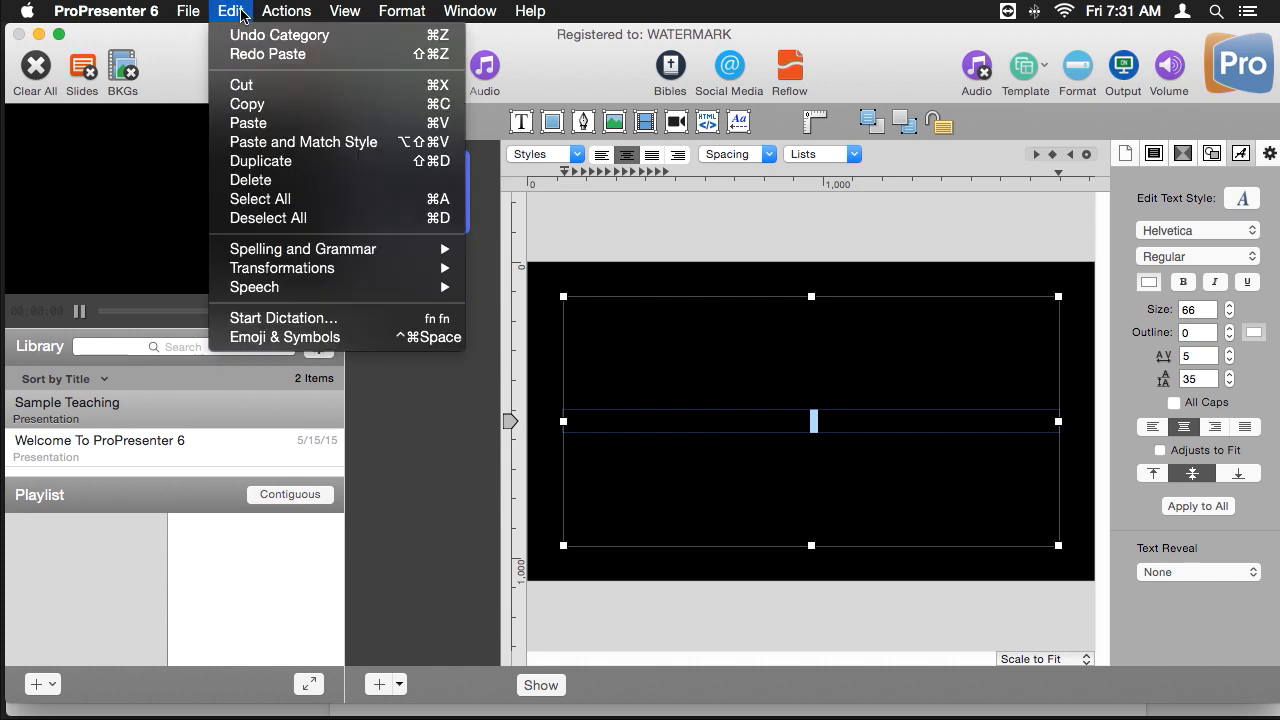
pyautogui.click(302, 146)
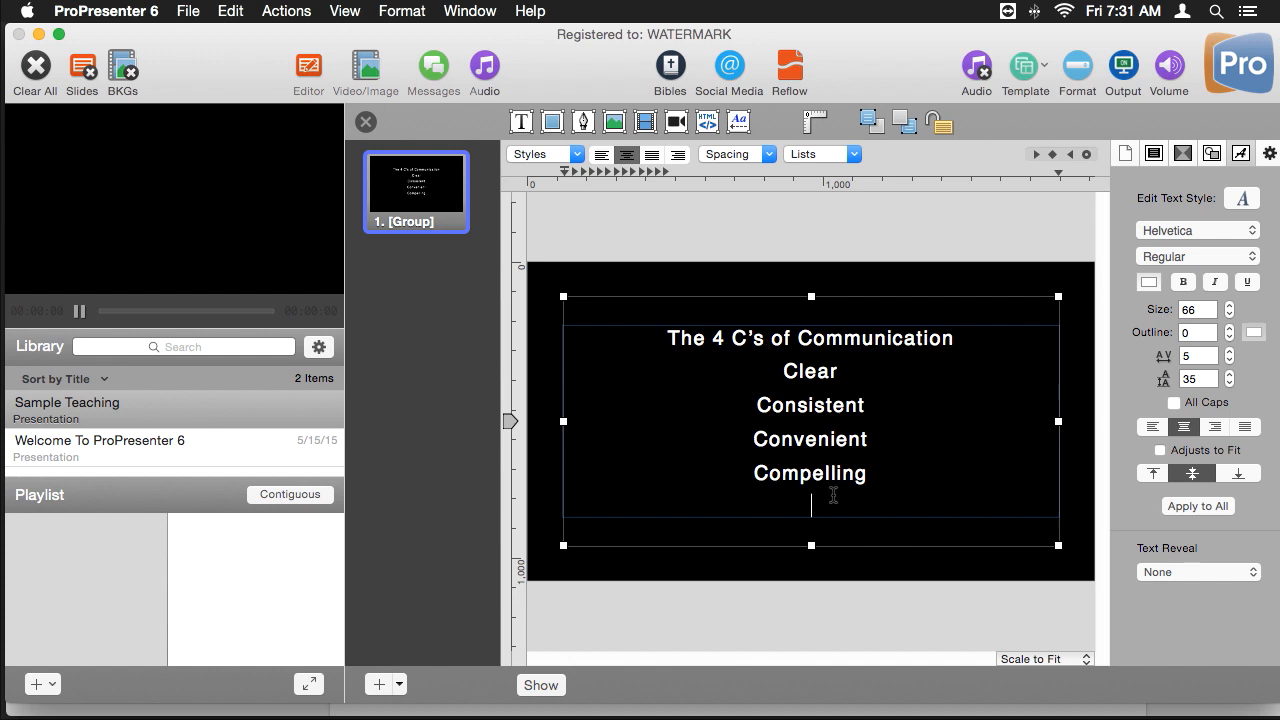
pyautogui.press('BackSpace')
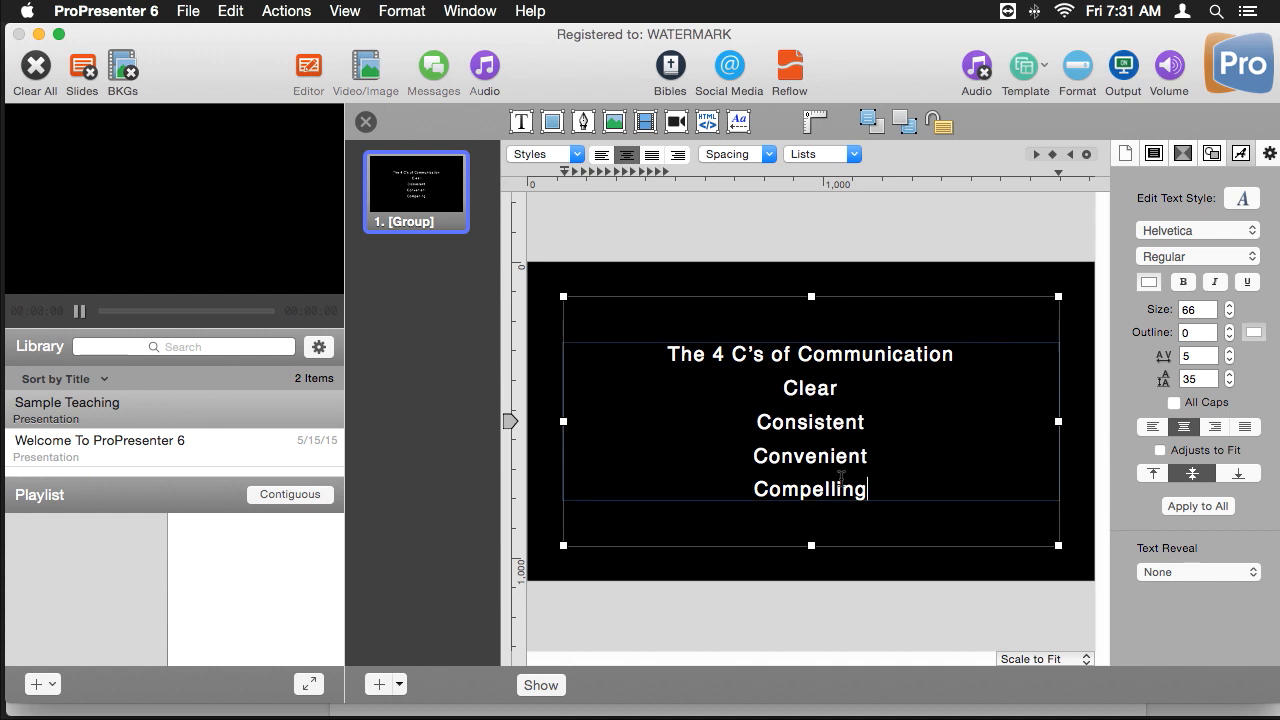
# - Left-align the four list items Clear, Consistent, Convenient and Compelling, and put a dash and a space before each
pyautogui.moveTo(883, 490); pyautogui.dragTo(777, 390)
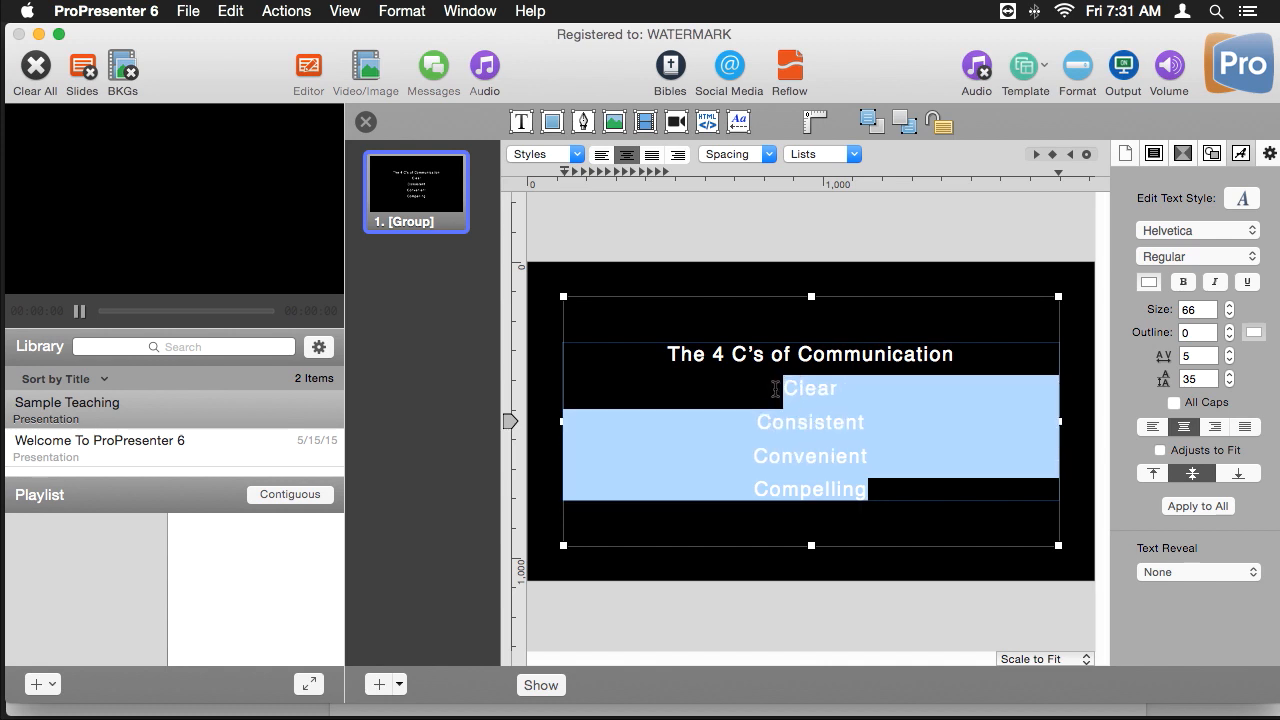
pyautogui.click(1153, 426)
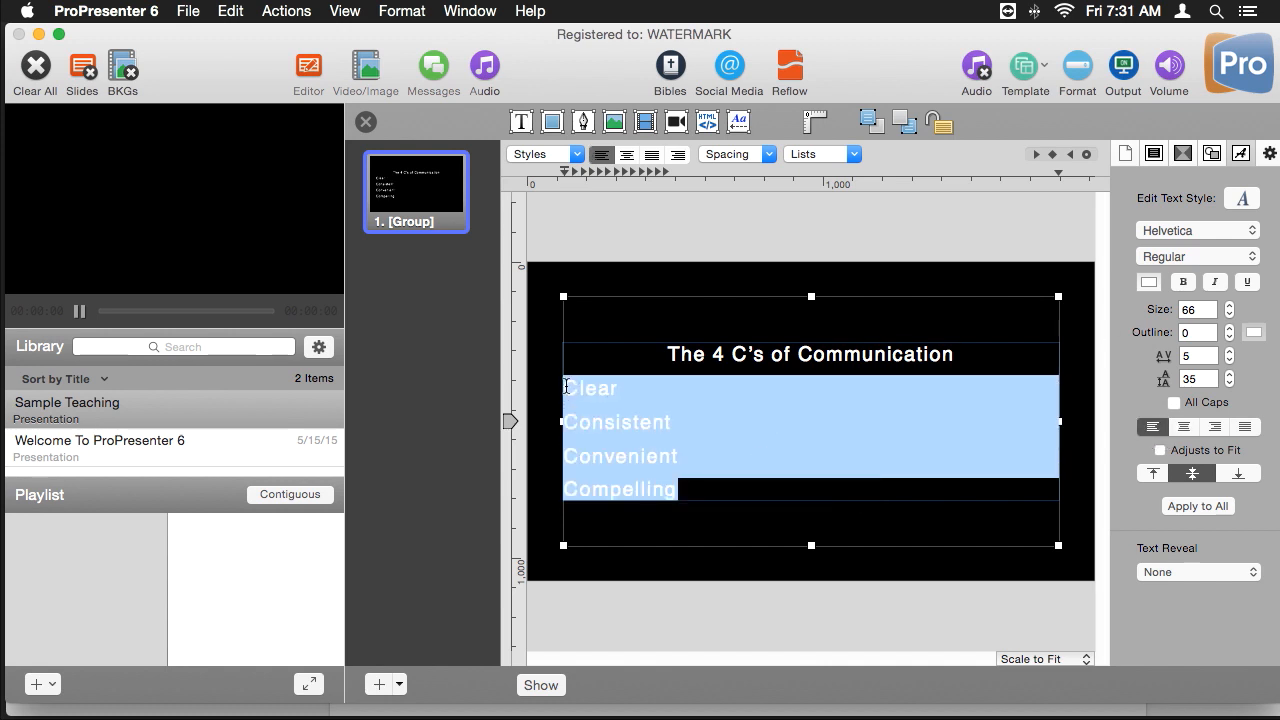
pyautogui.click(565, 388)
pyautogui.write('-')
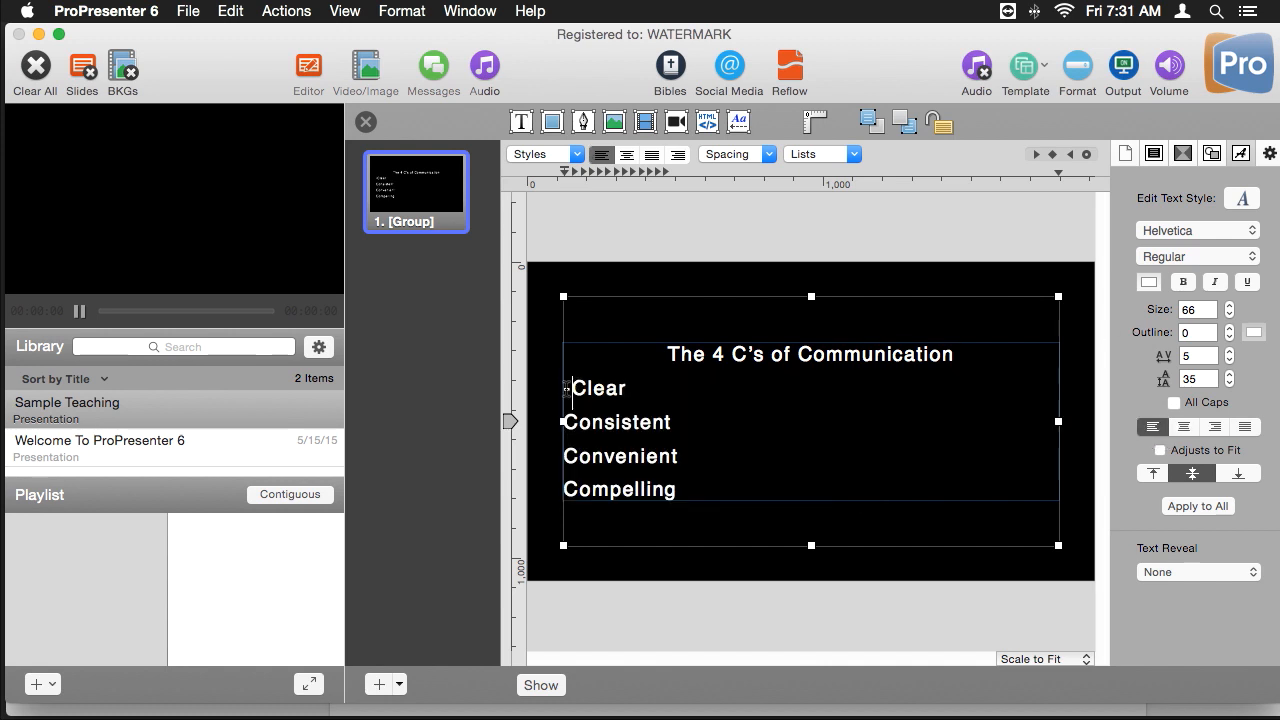
pyautogui.click(562, 421)
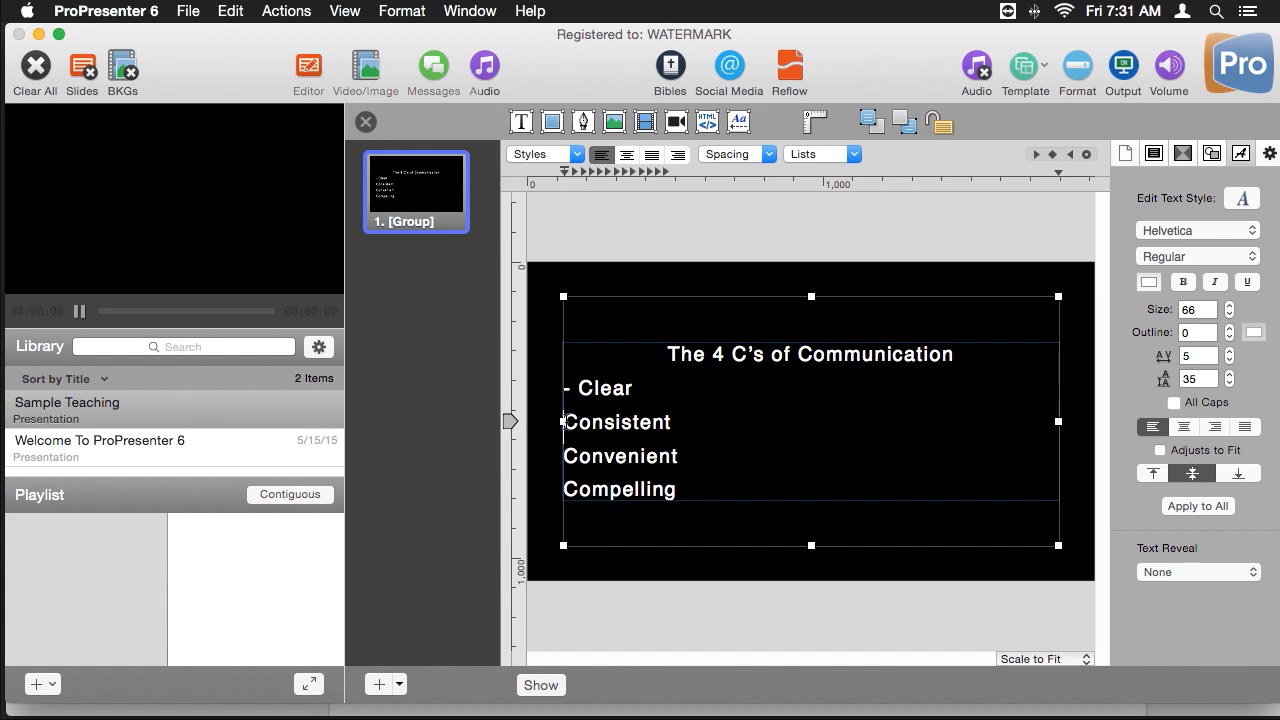
pyautogui.write('-')
pyautogui.click(564, 456)
pyautogui.write('-')
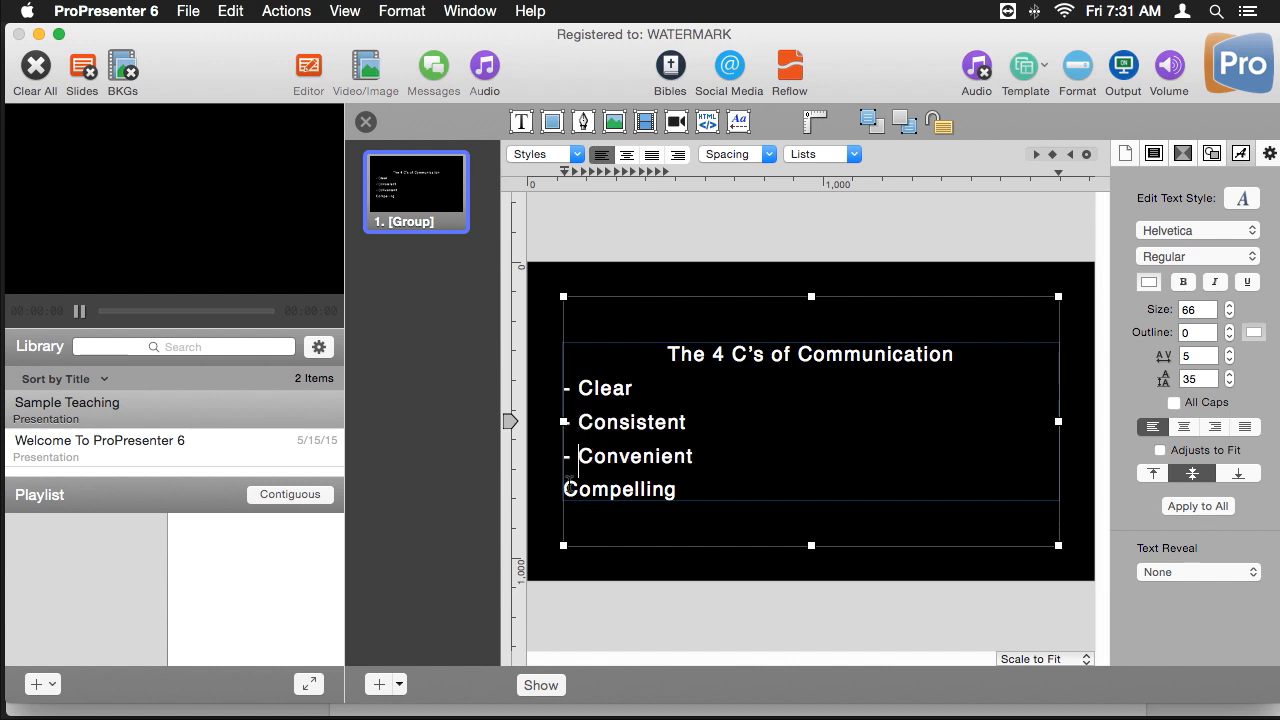
pyautogui.click(566, 488)
pyautogui.write('-')
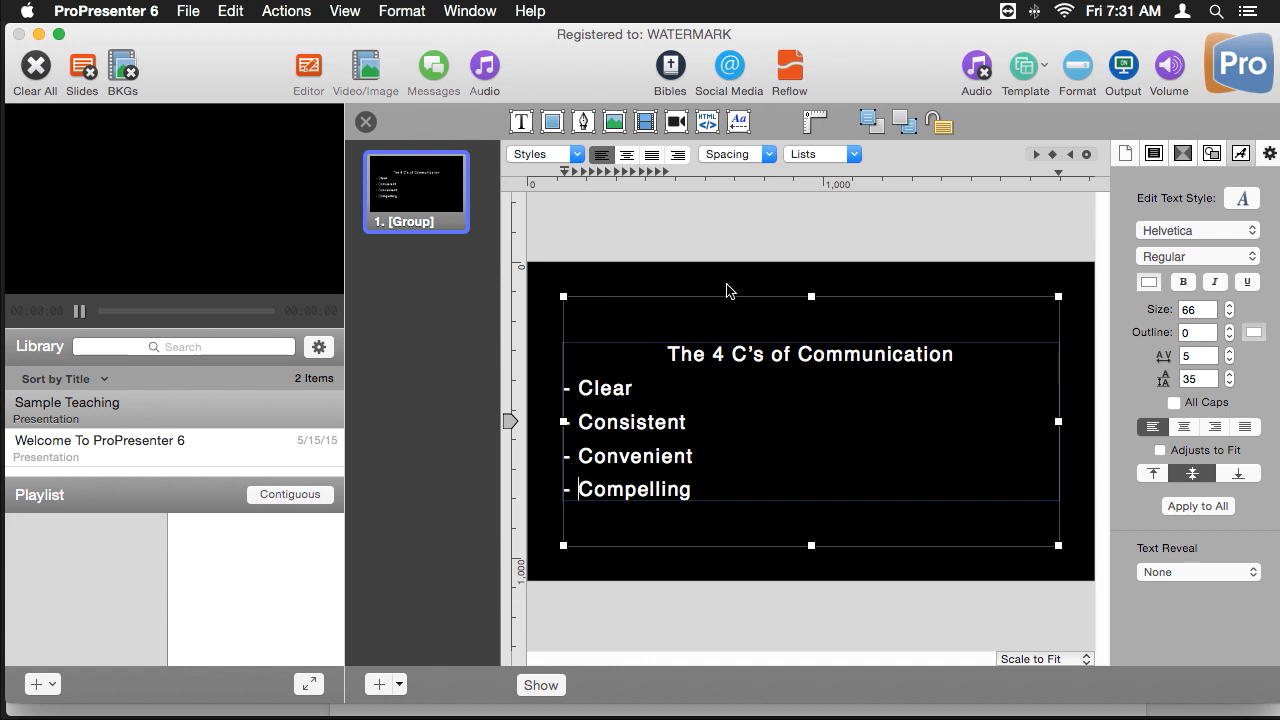
pyautogui.click(727, 285)
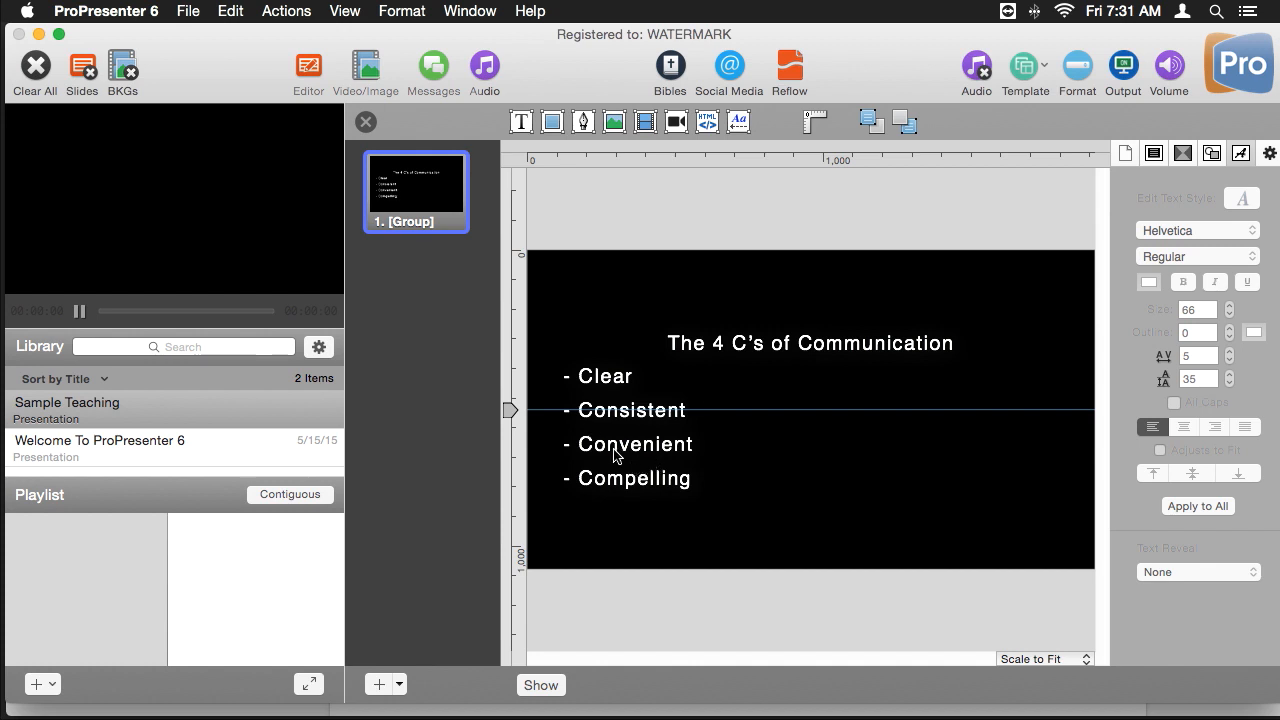
# - Set the text box's Text Reveal option to Bullet List
pyautogui.click(660, 443)
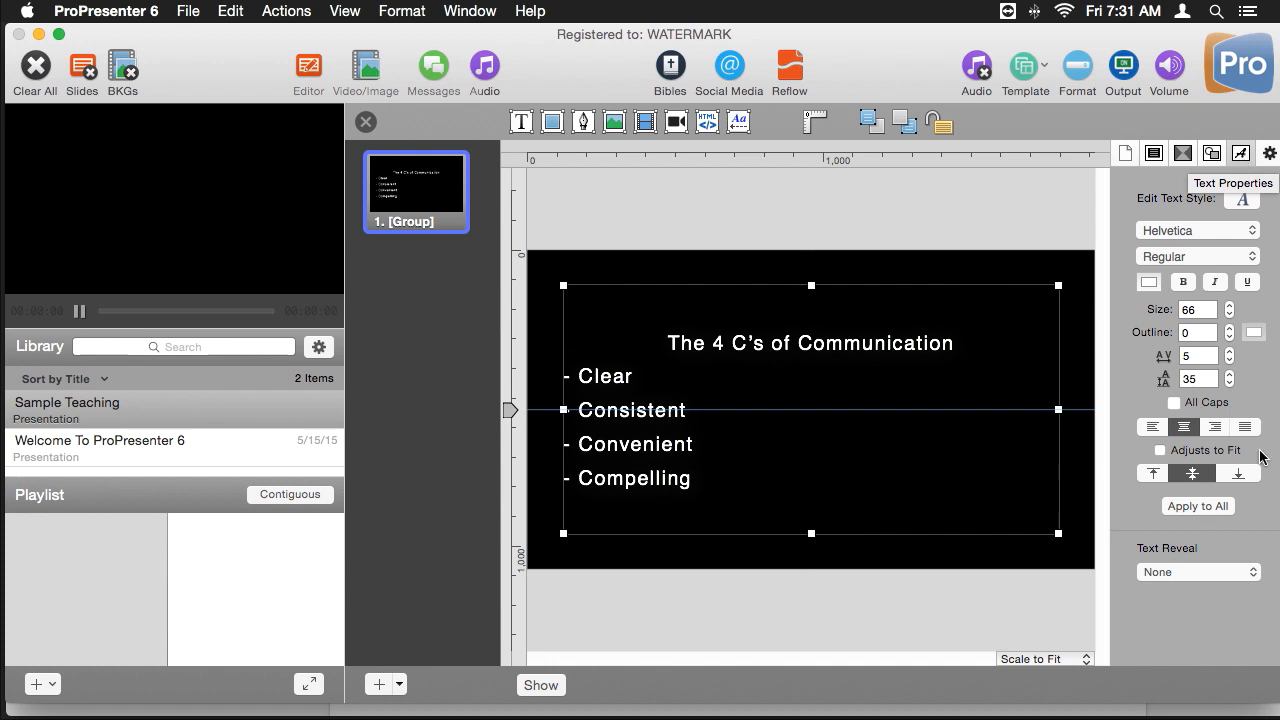
pyautogui.click(1188, 576)
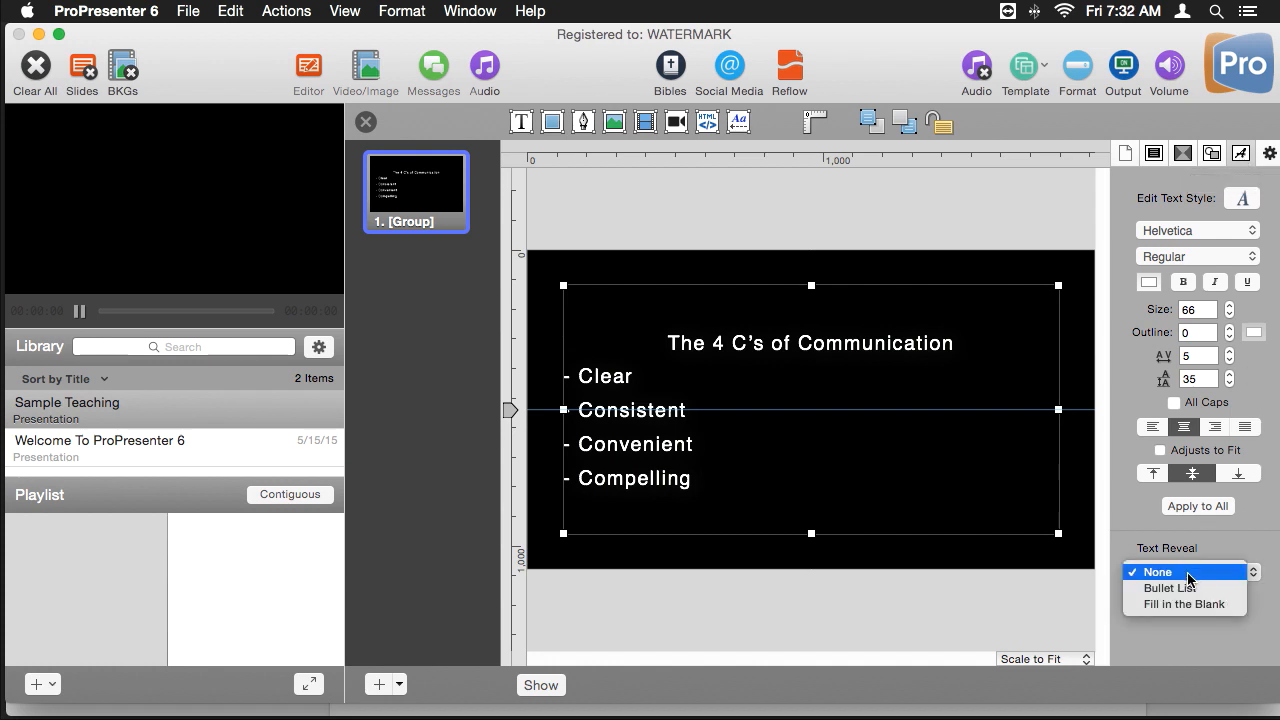
pyautogui.click(1188, 590)
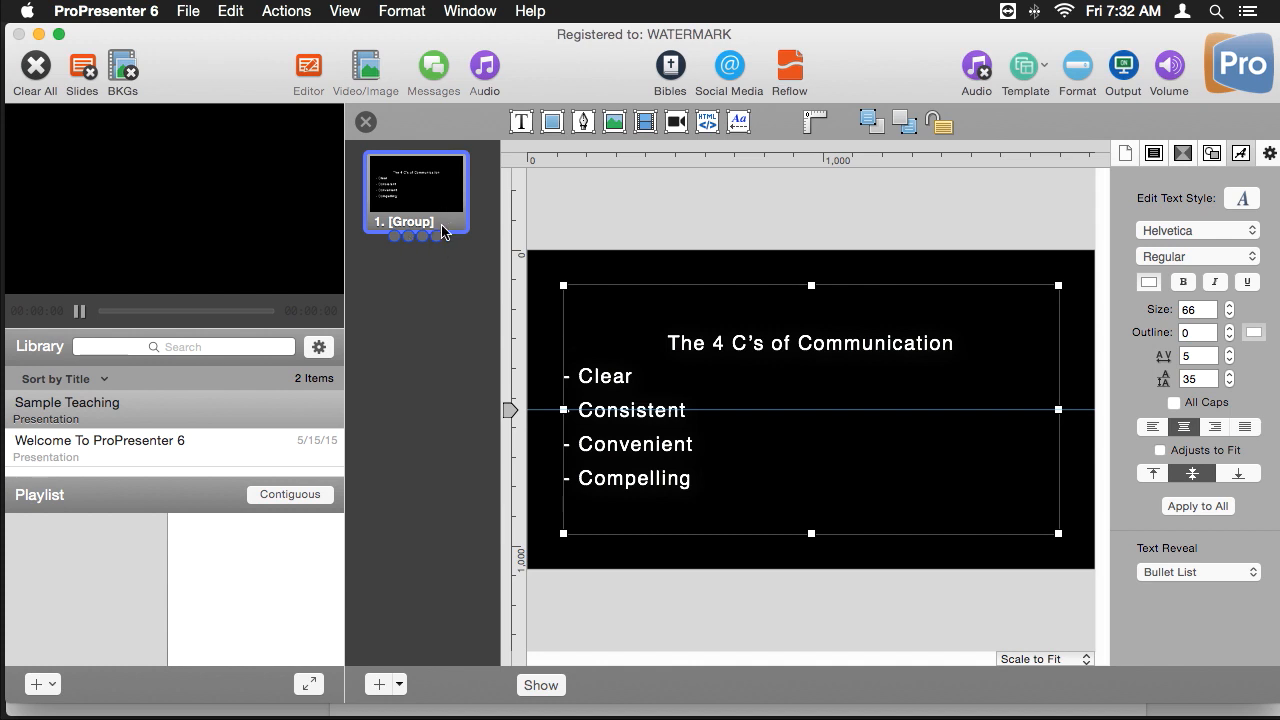
# - Close the slide editor and show the 4 C's slide on the output
pyautogui.click(366, 122)
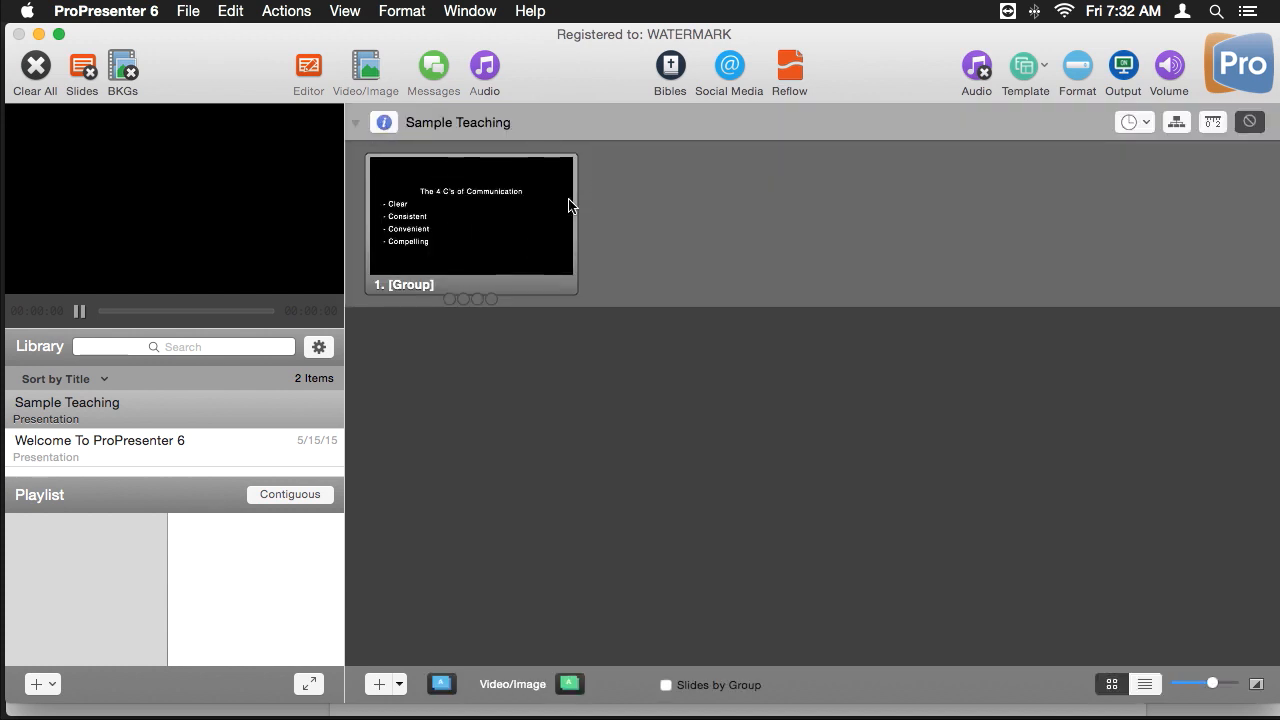
pyautogui.click(485, 237)
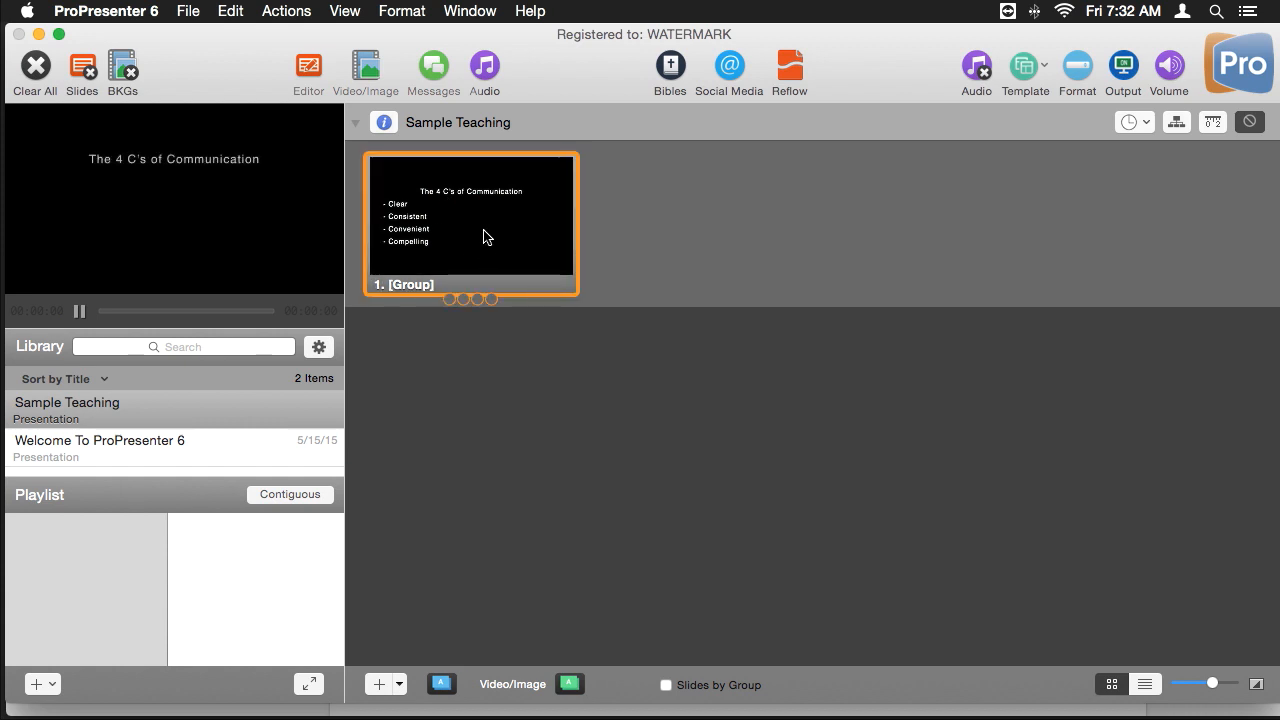
# - Reveal the four bullet points Clear, Consistent, Convenient and Compelling one after another on the output
pyautogui.click(486, 238)
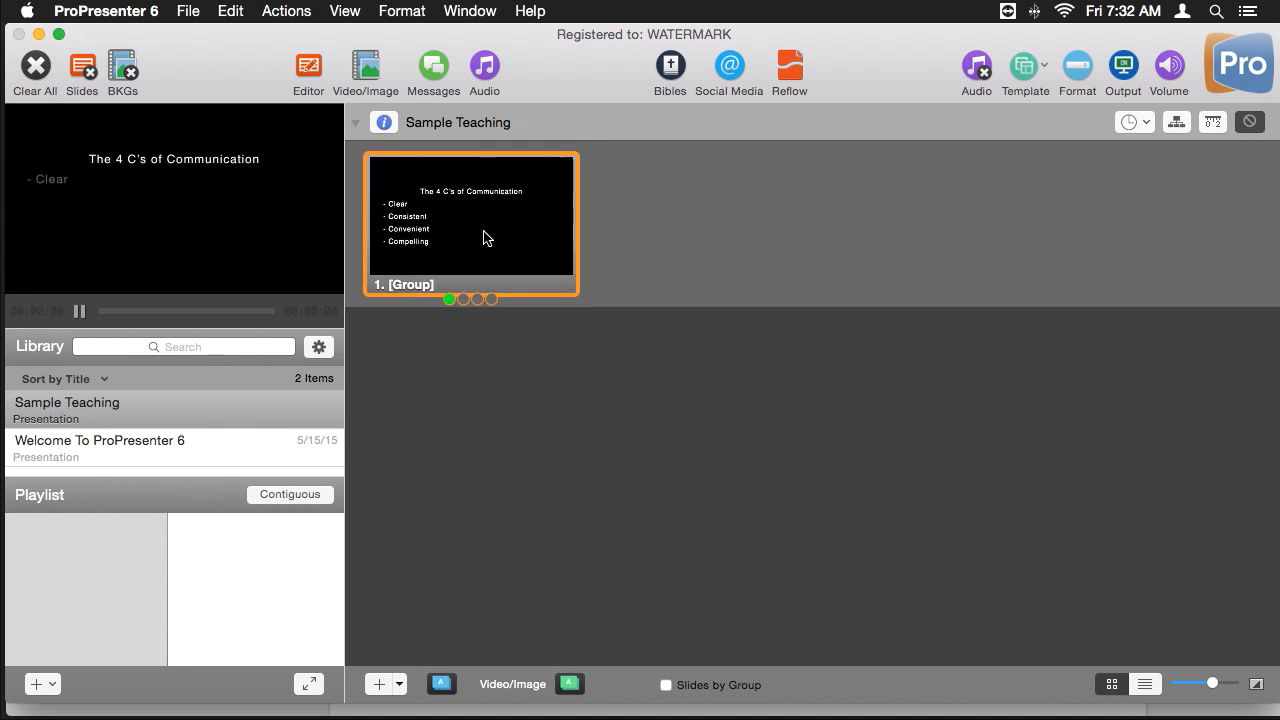
pyautogui.click(485, 238)
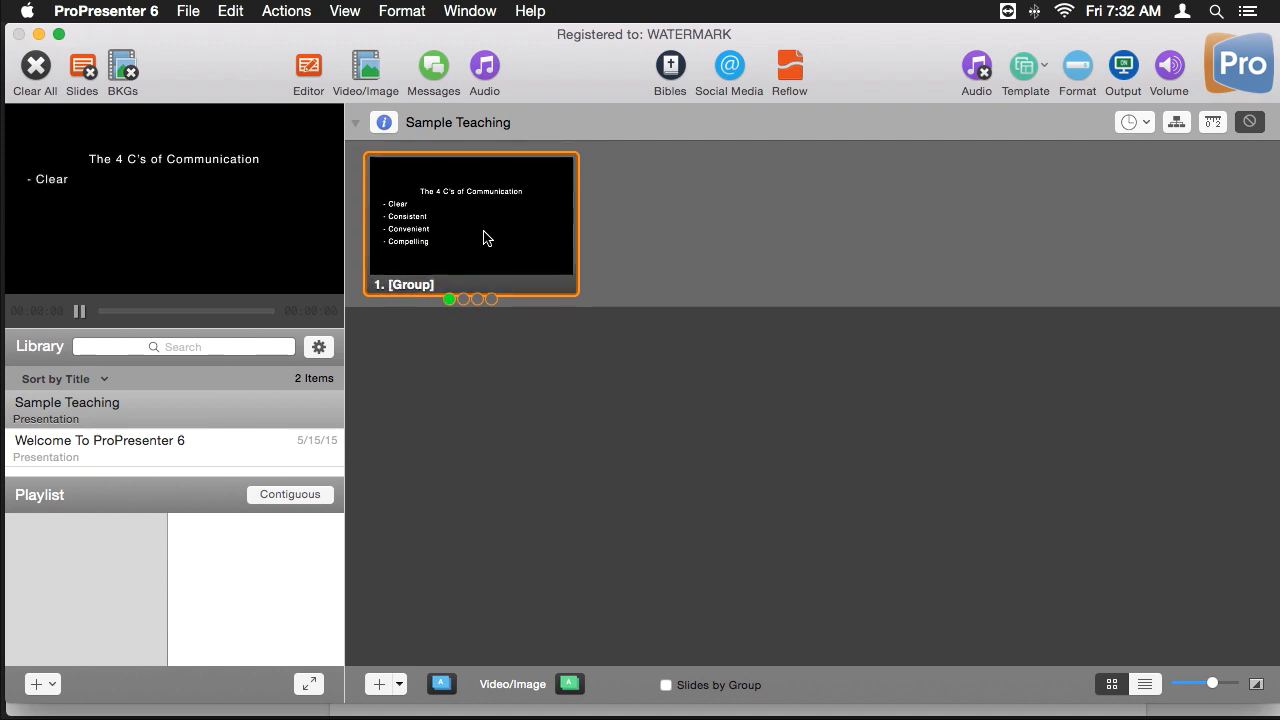
pyautogui.click(485, 238)
pyautogui.click(484, 237)
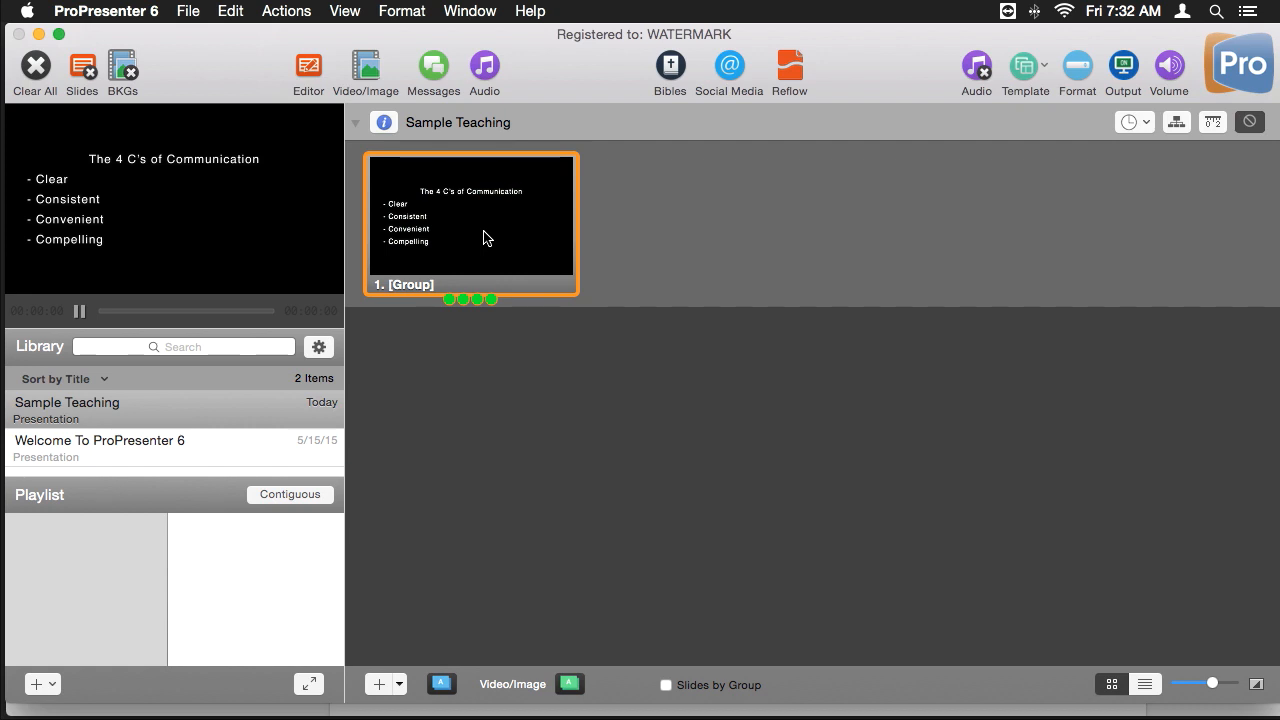
# - Add a second slide in the slide editor and paste in the three "Be" lines from the Google Docs notes, matching the slide's style
pyautogui.click(310, 70)
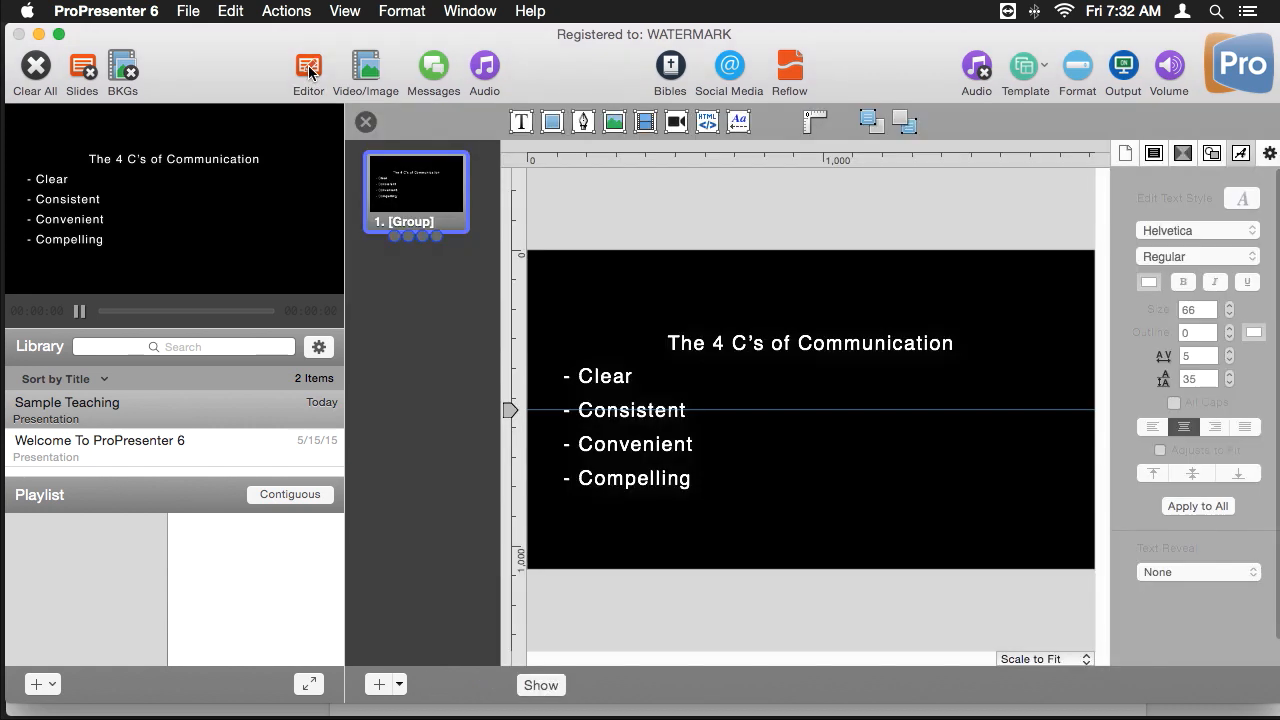
pyautogui.click(379, 684)
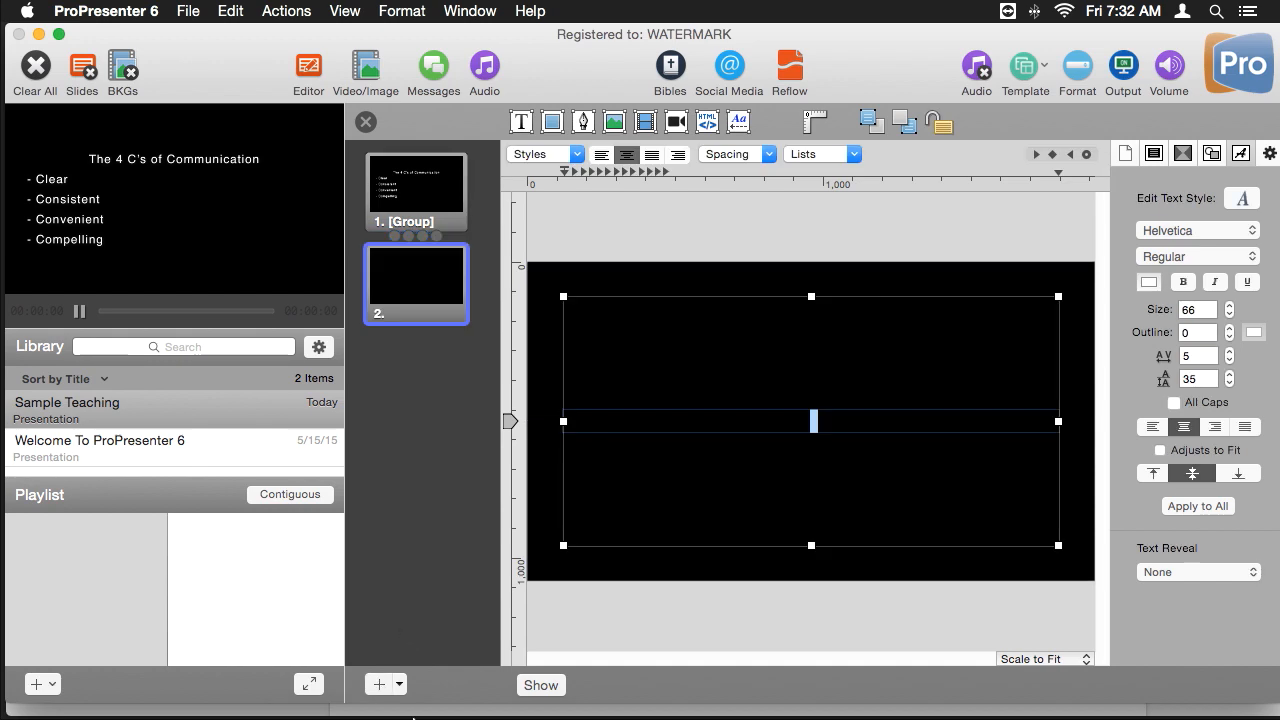
pyautogui.click(382, 695)
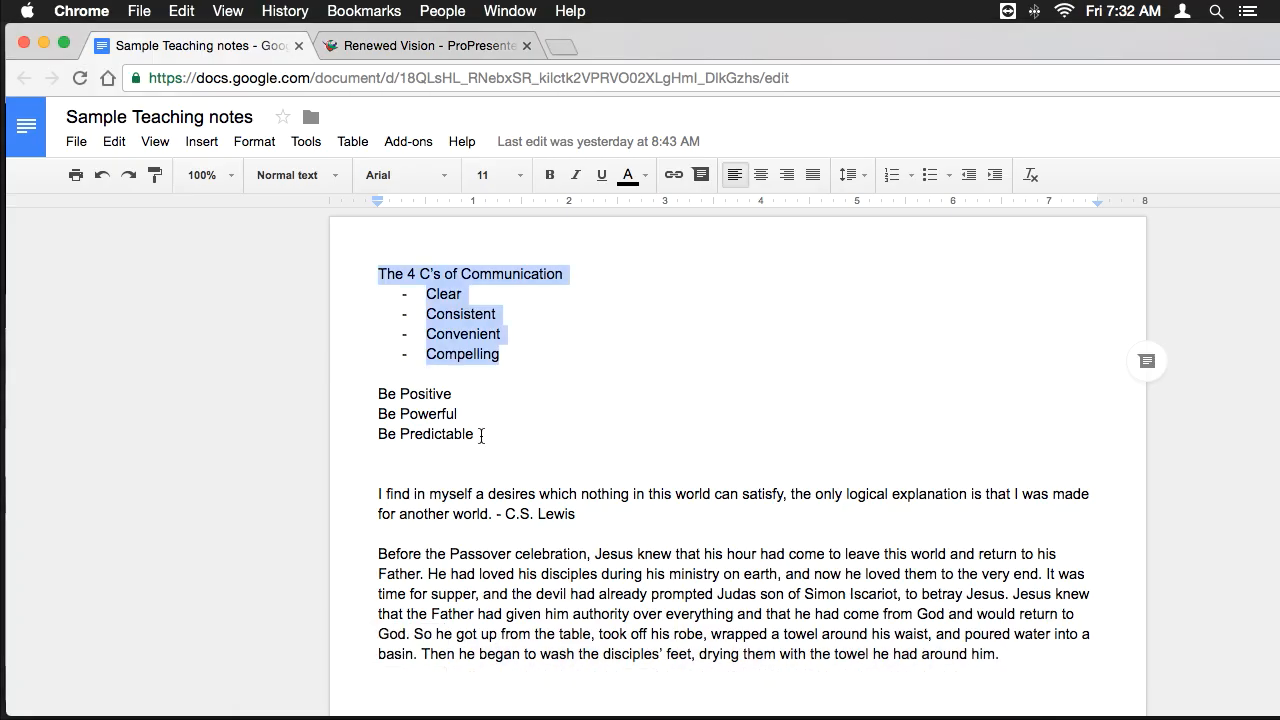
pyautogui.moveTo(478, 434); pyautogui.dragTo(368, 390)
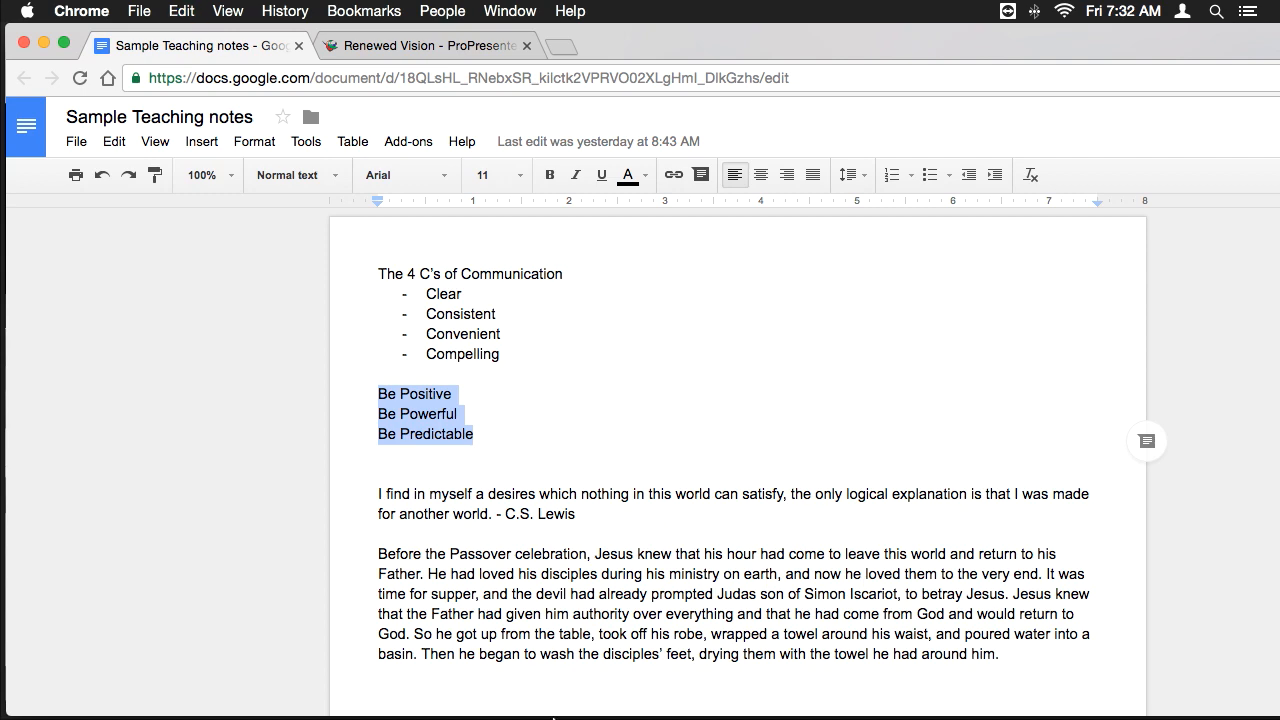
pyautogui.click(543, 692)
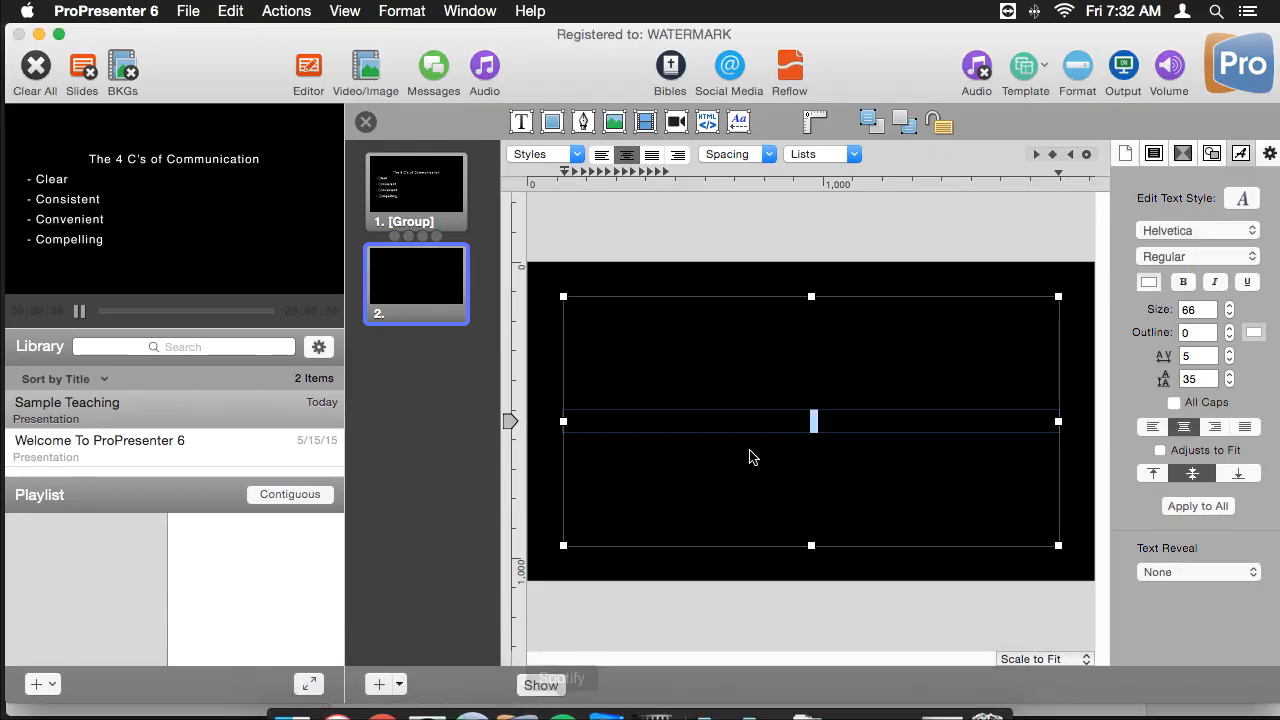
pyautogui.rightClick(815, 419)
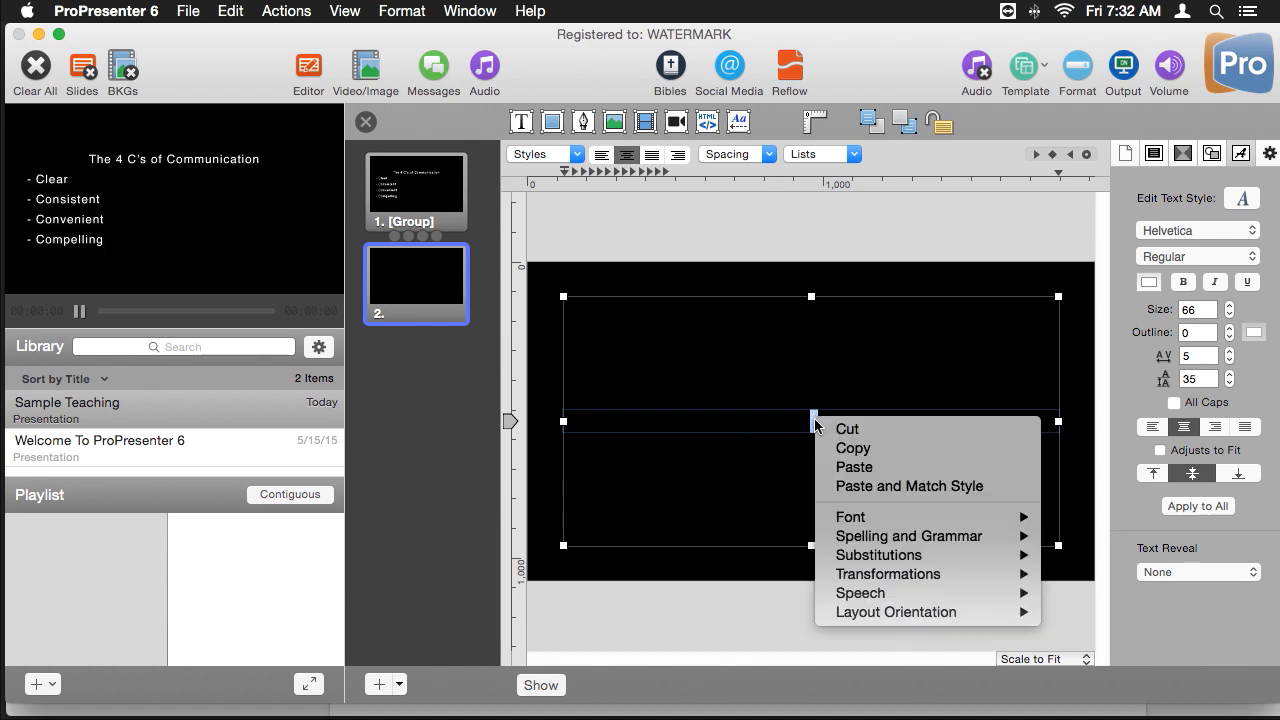
pyautogui.click(885, 487)
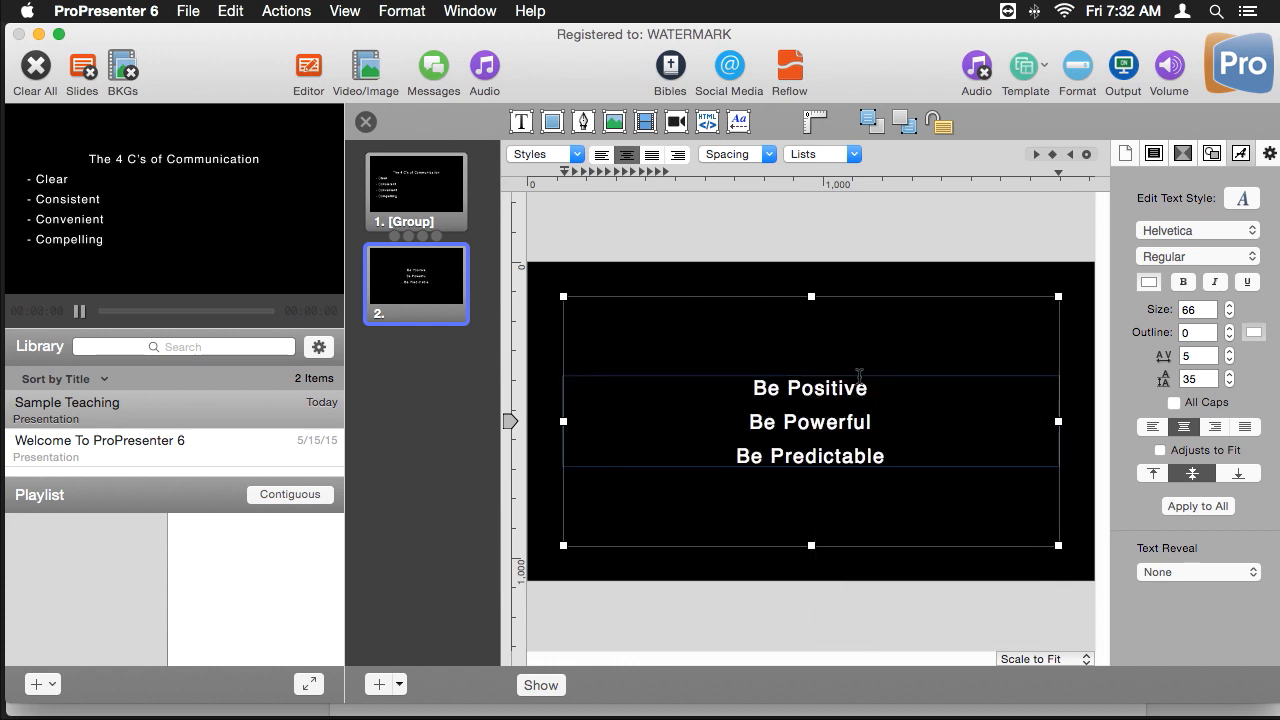
# - Underline the words Positive, Powerful and Predictable in the second slide's text
pyautogui.moveTo(869, 387); pyautogui.dragTo(791, 387)
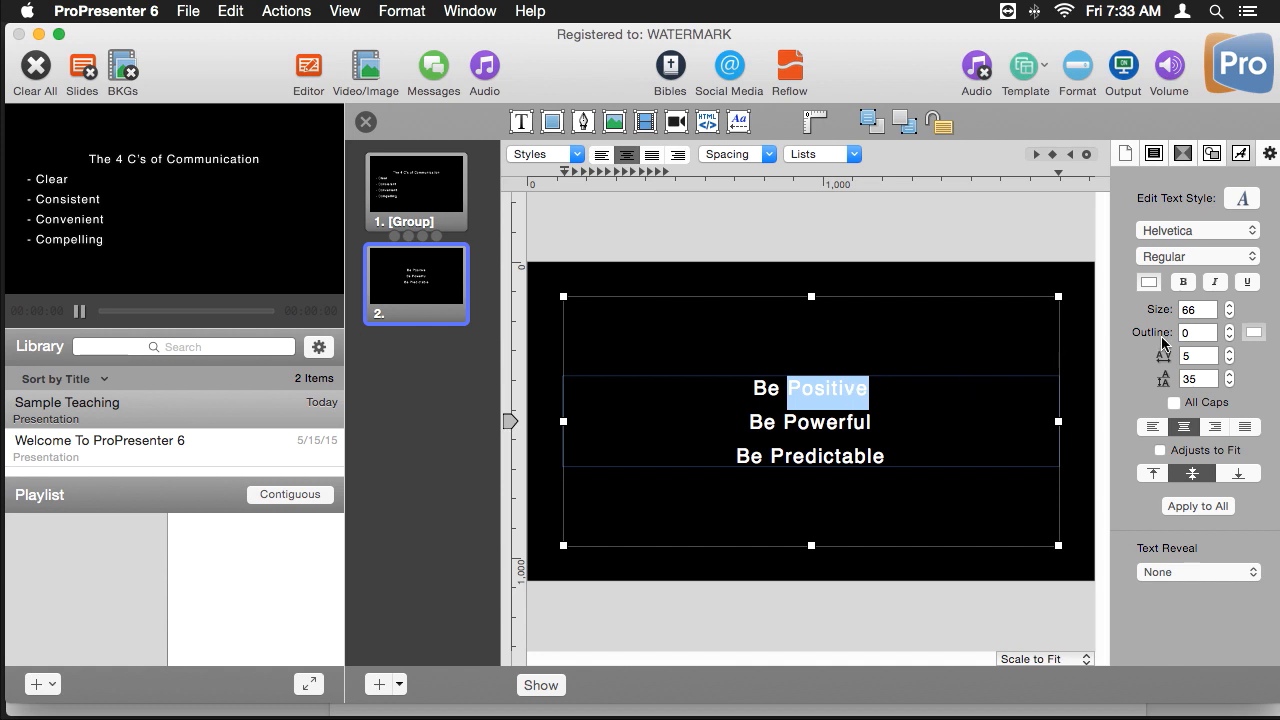
pyautogui.click(1247, 282)
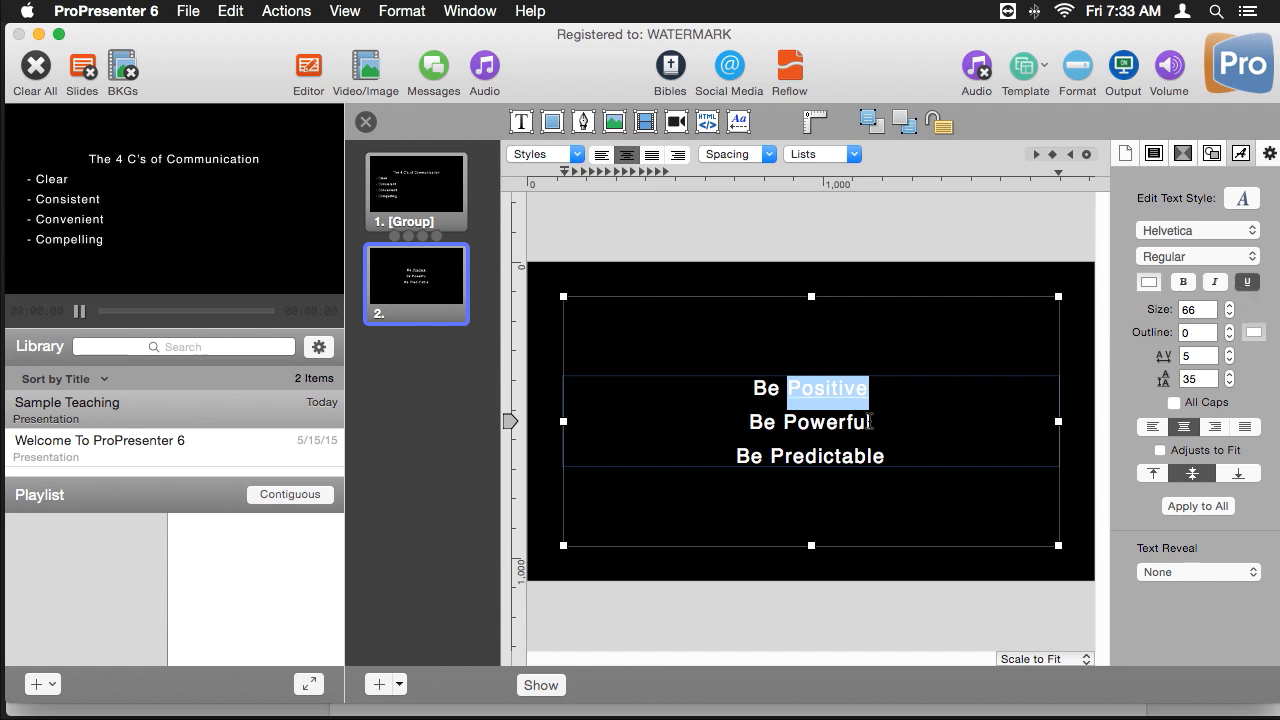
pyautogui.moveTo(877, 420); pyautogui.dragTo(783, 422)
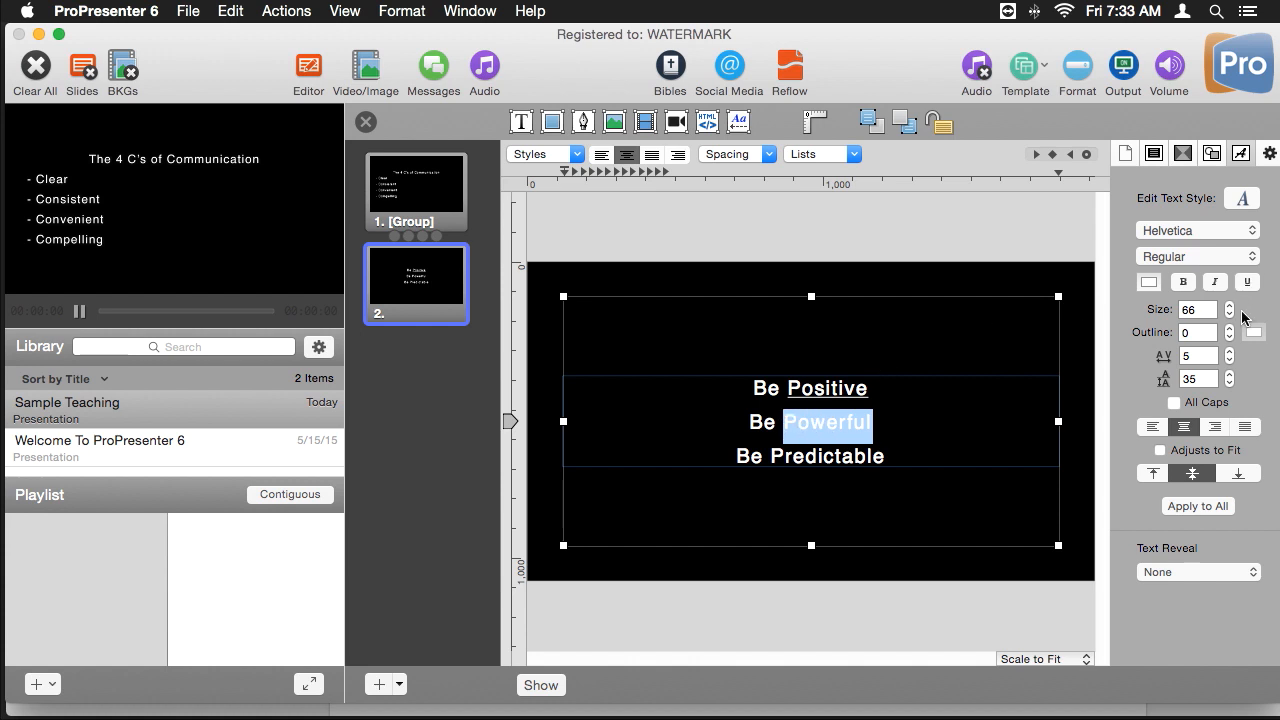
pyautogui.click(1247, 282)
pyautogui.click(886, 456)
pyautogui.moveTo(886, 456); pyautogui.dragTo(770, 456)
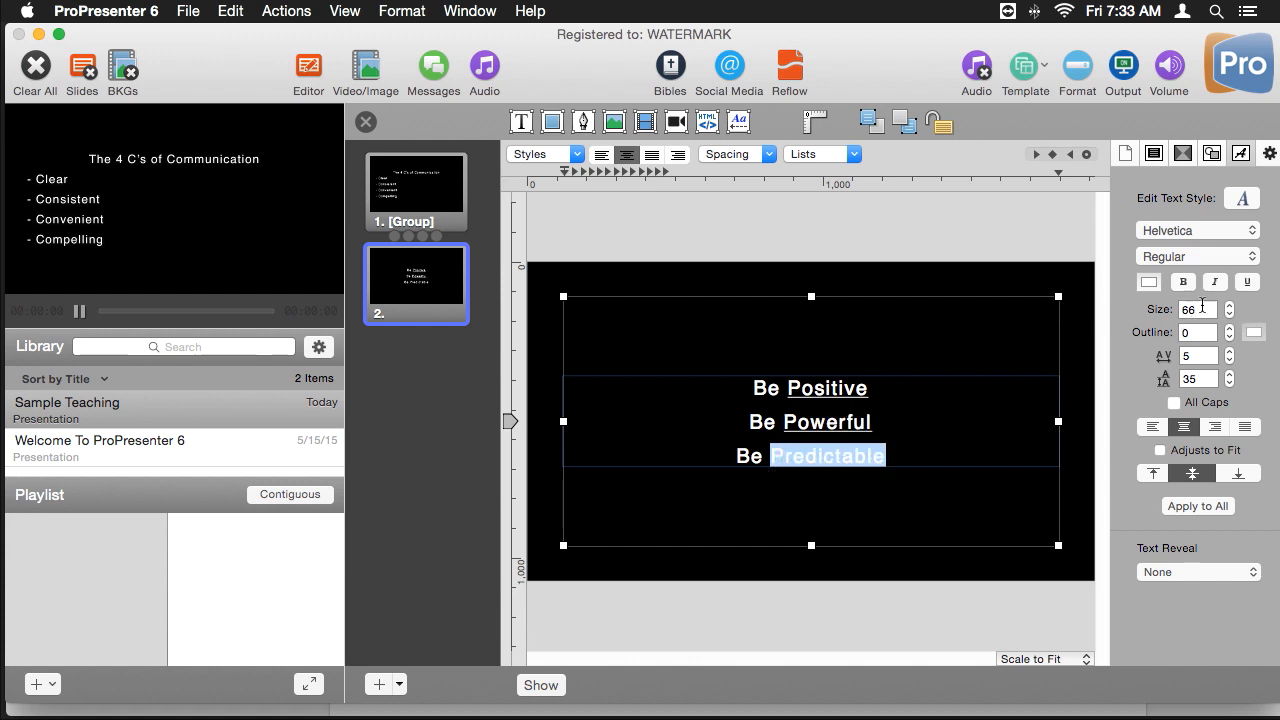
pyautogui.click(1247, 282)
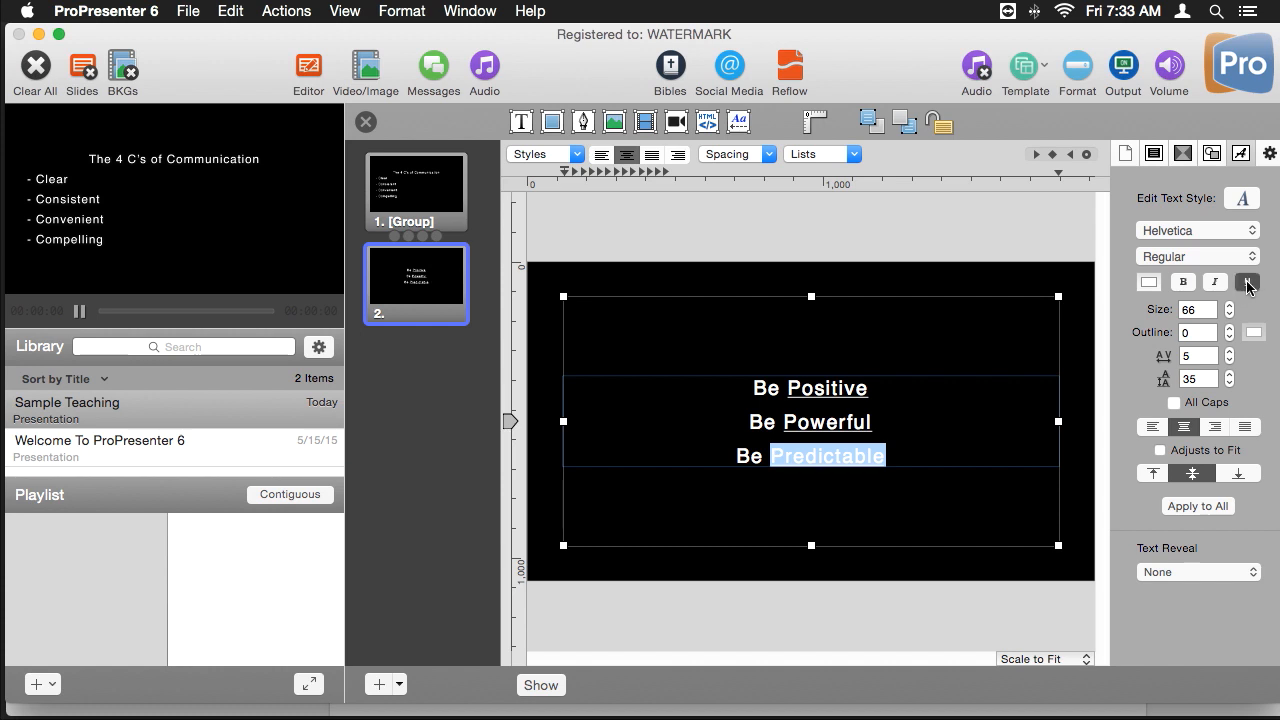
# - Set the second slide's Text Reveal option to Fill in the Blank and deselect the text box
pyautogui.click(1171, 572)
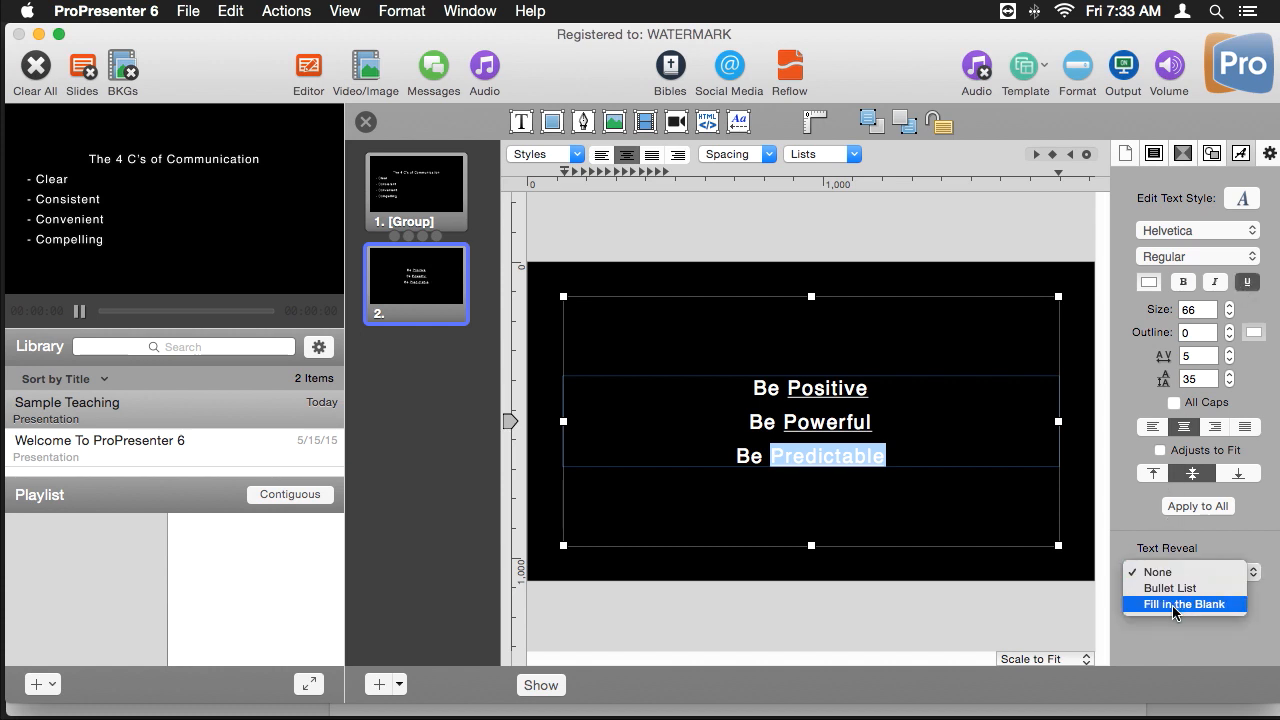
pyautogui.click(1174, 606)
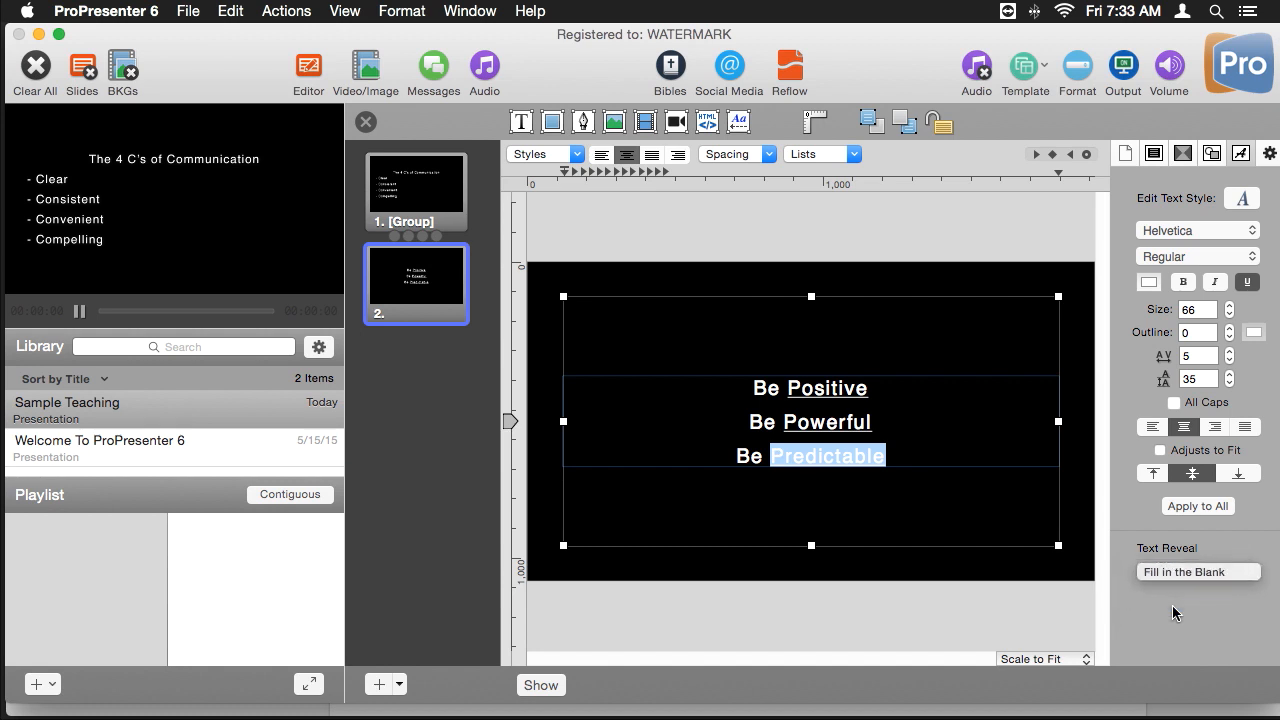
pyautogui.click(843, 630)
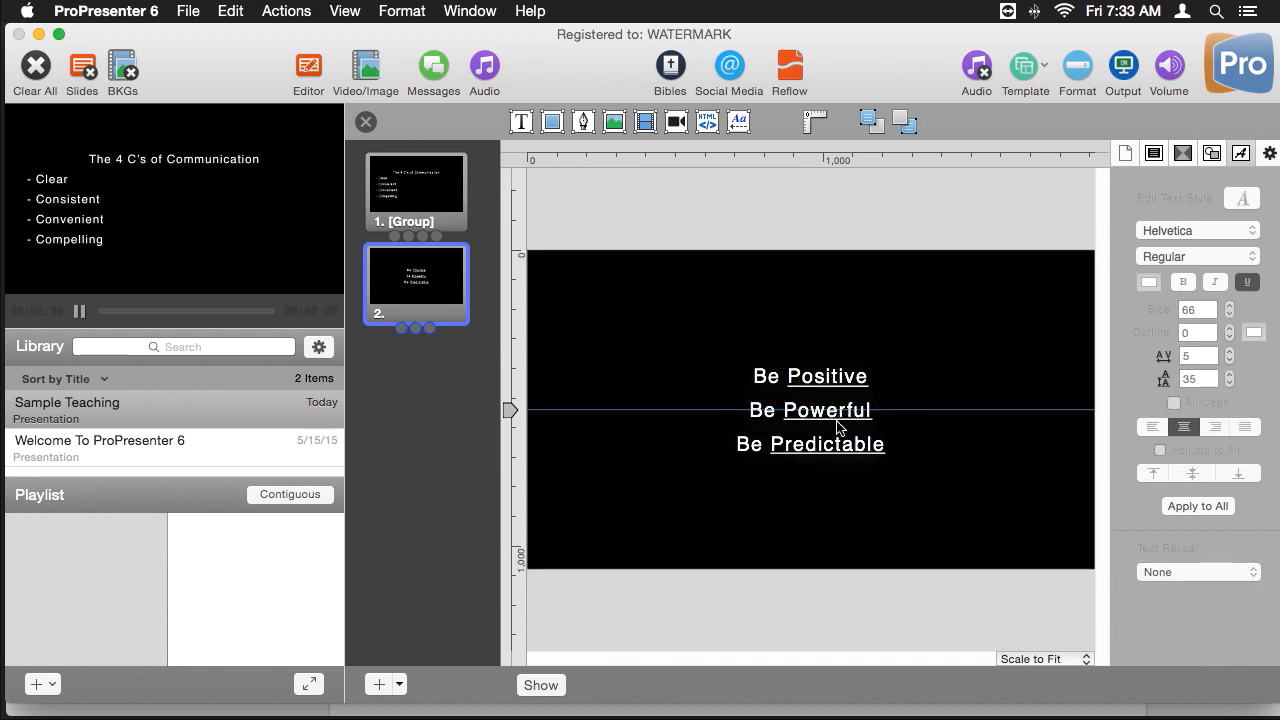
# - Close the slide editor, show the second slide on the output and reveal its three blanks one after another
pyautogui.click(366, 121)
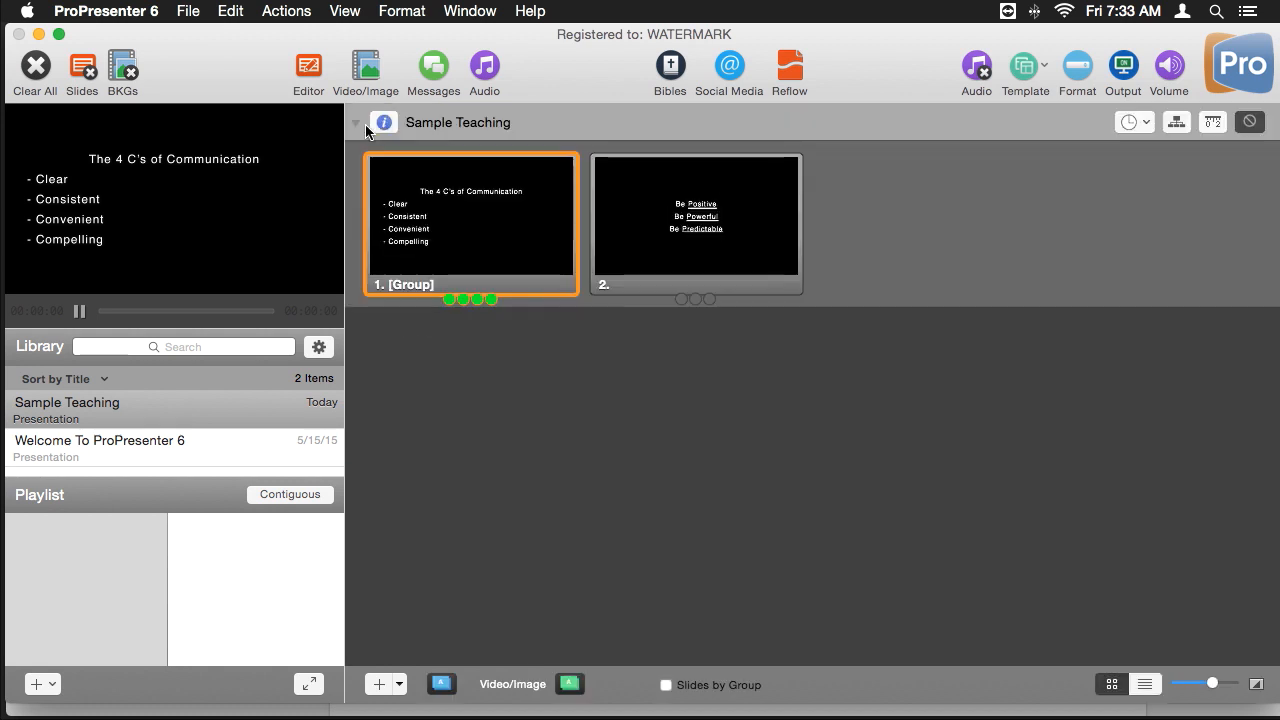
pyautogui.click(706, 236)
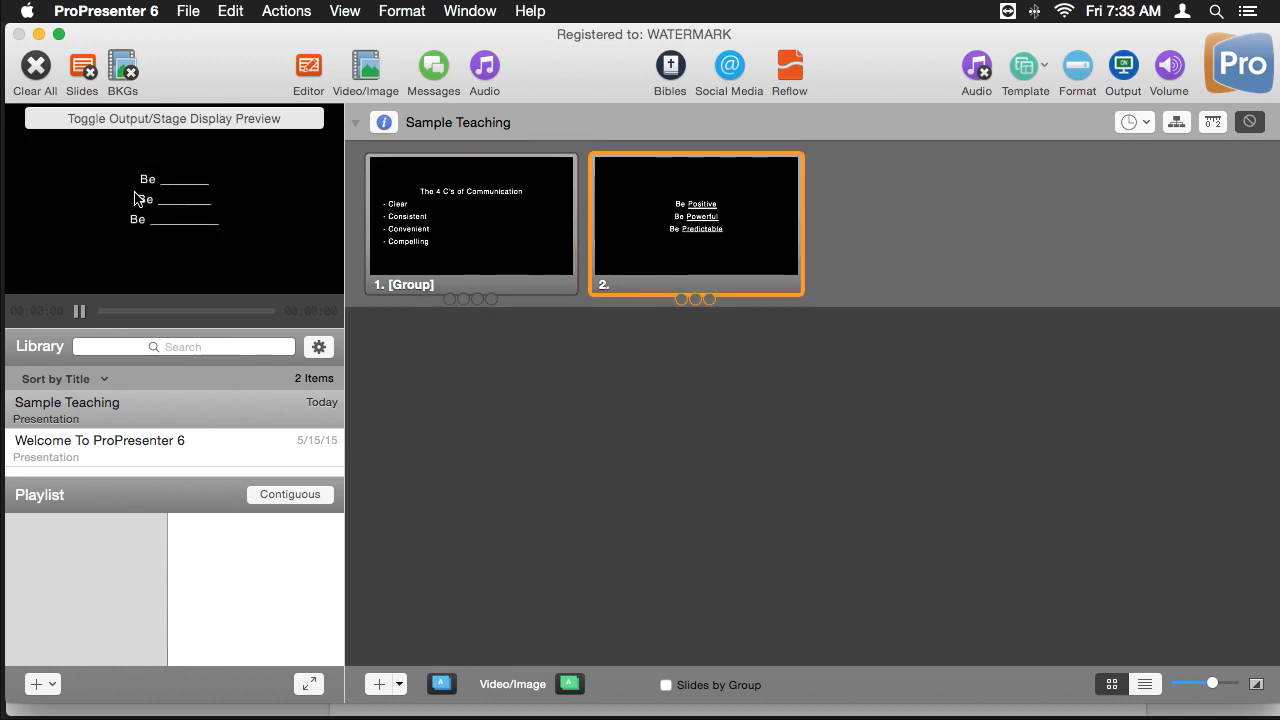
pyautogui.click(703, 221)
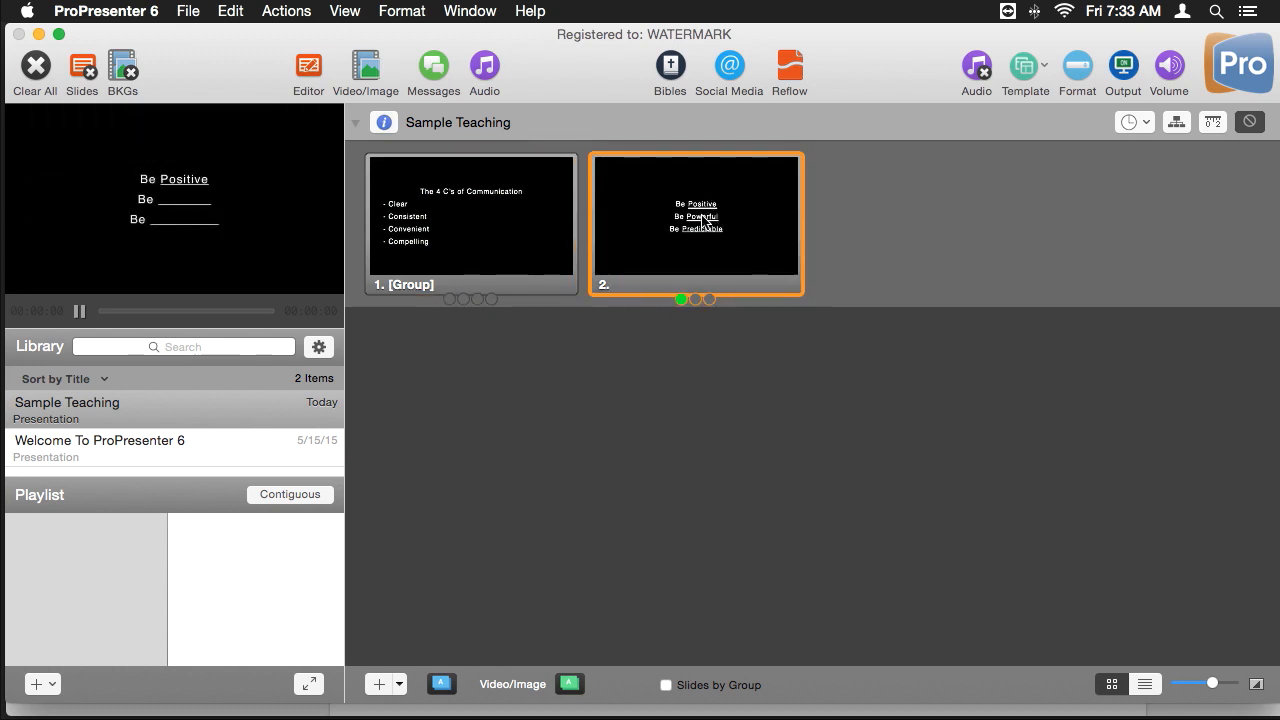
pyautogui.click(705, 224)
pyautogui.click(705, 224)
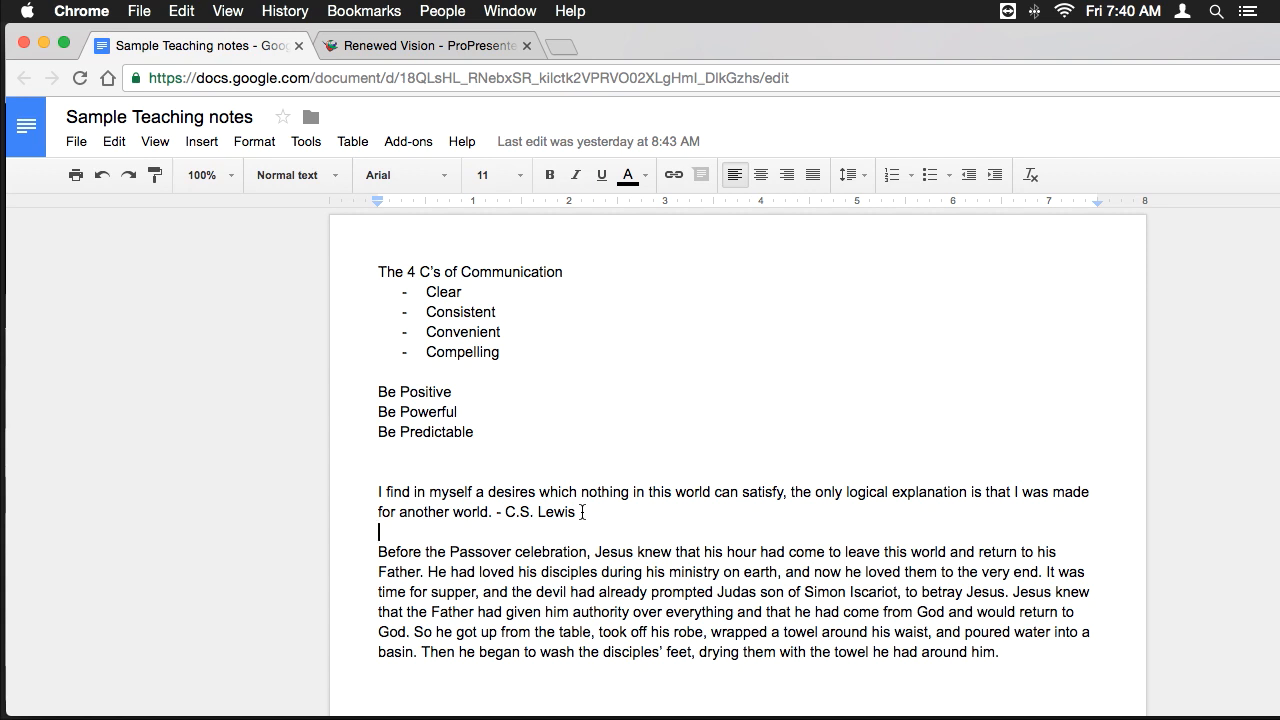
# - Copy the C.S. Lewis quote from the Google Docs notes and paste it onto a new third slide in ProPresenter, matching the slide's style
pyautogui.moveTo(582, 512); pyautogui.dragTo(363, 492)
pyautogui.press('super+c')
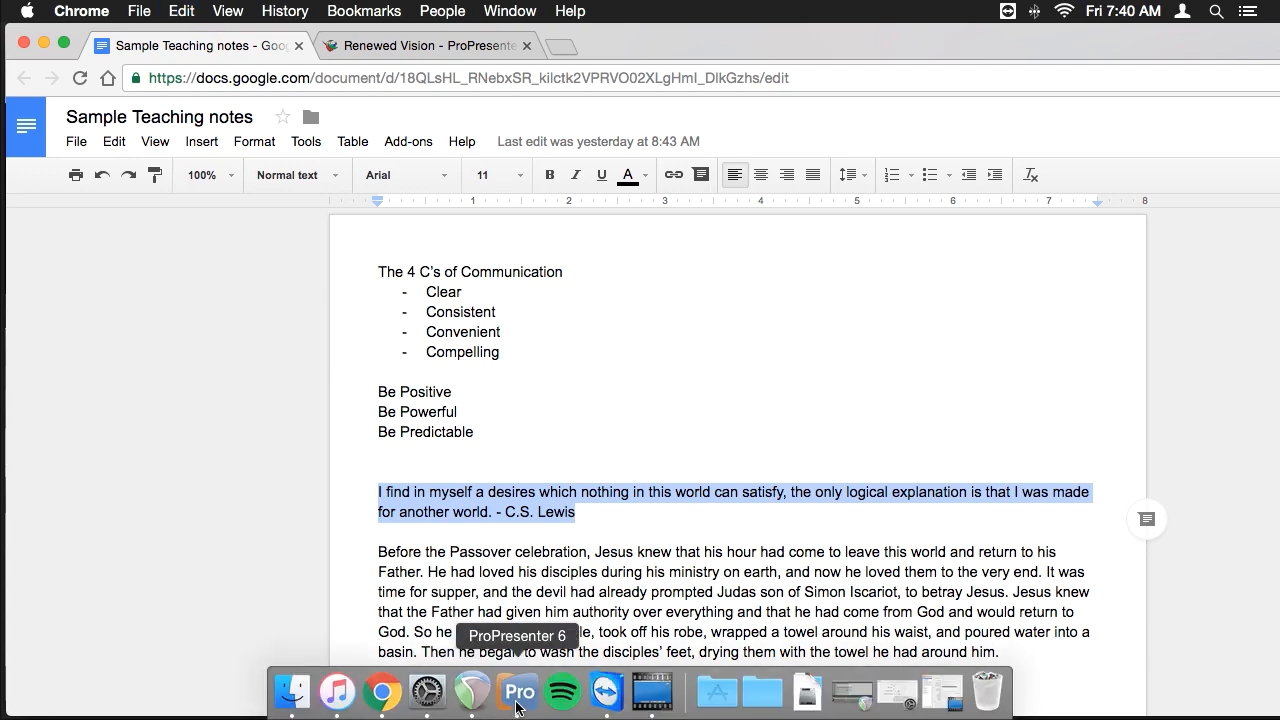
pyautogui.click(520, 700)
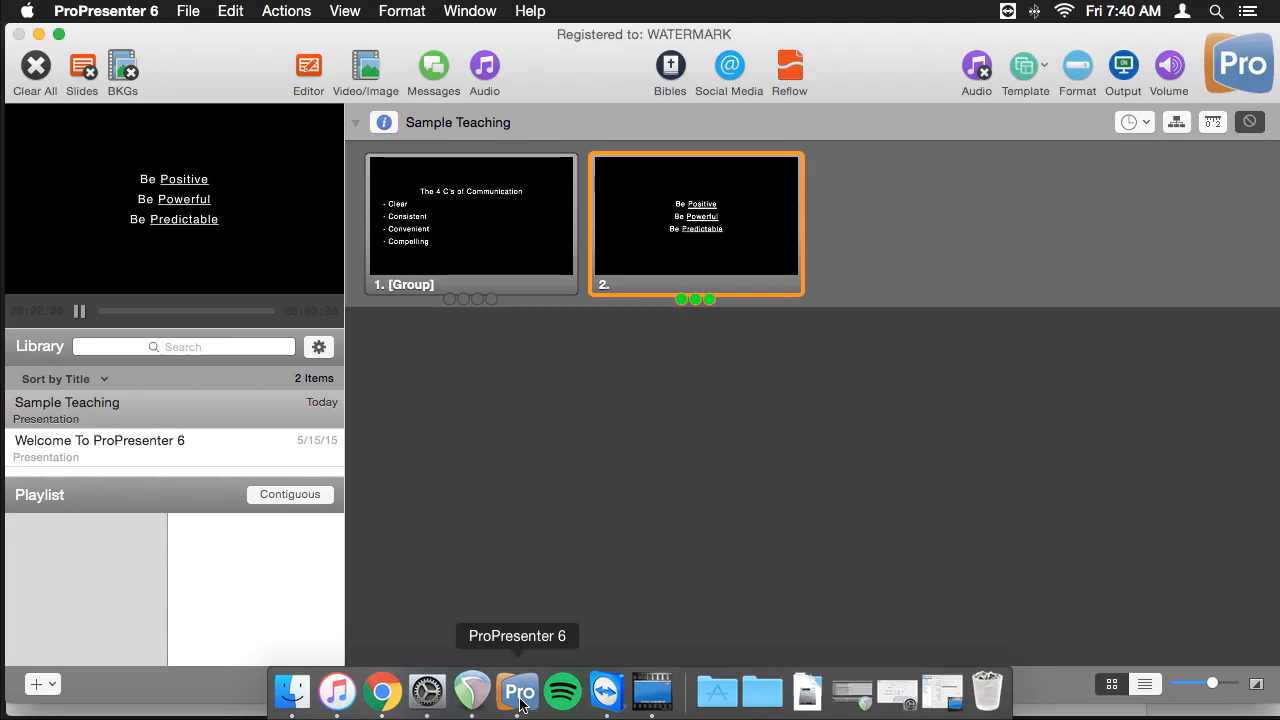
pyautogui.click(316, 70)
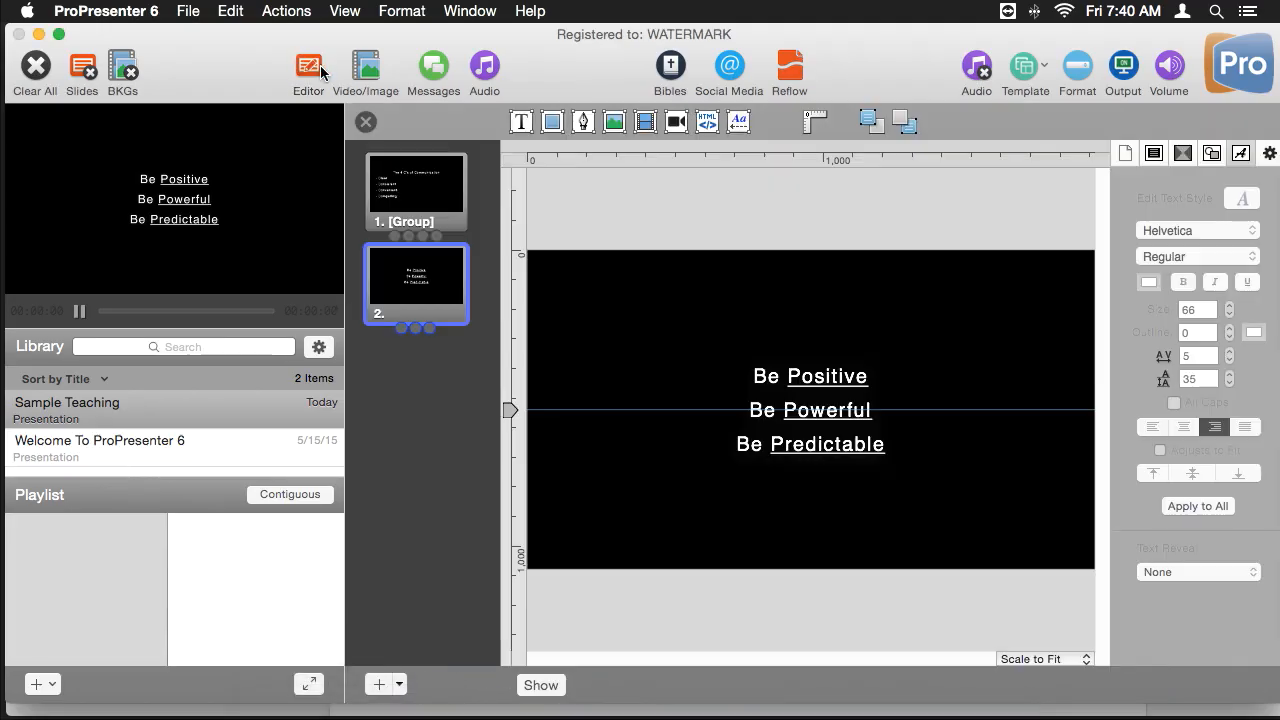
pyautogui.click(378, 685)
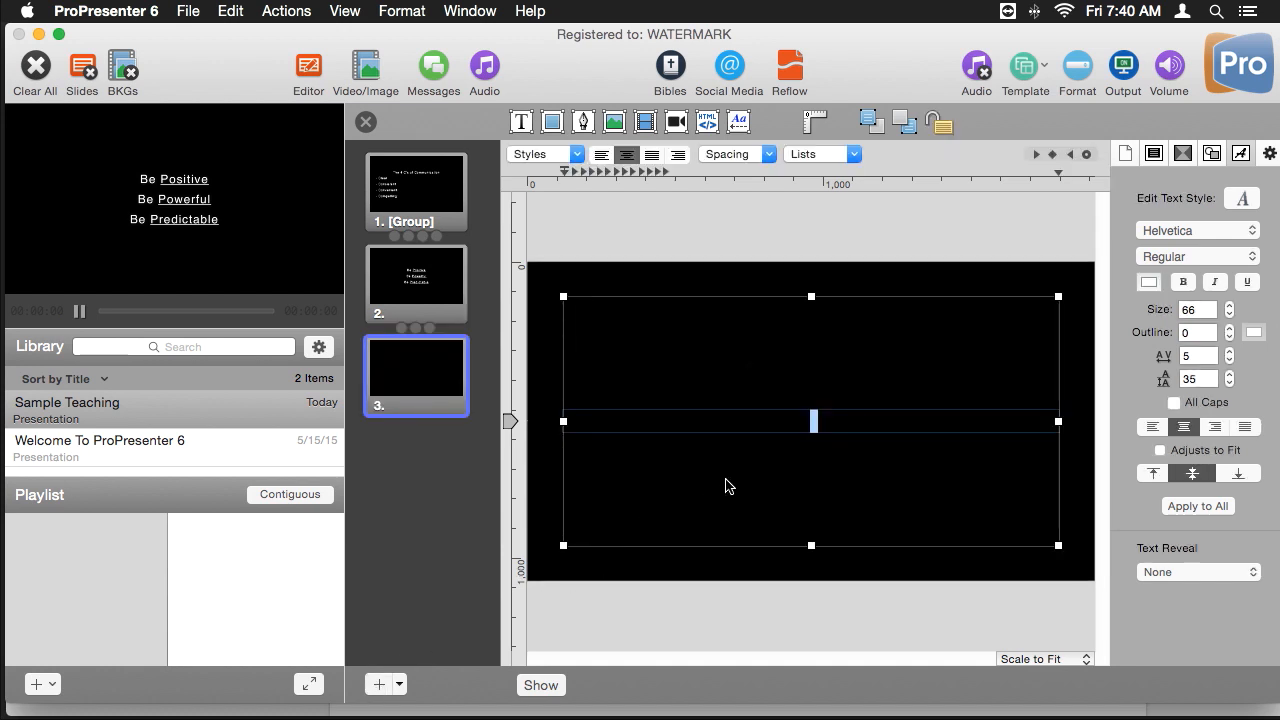
pyautogui.rightClick(817, 417)
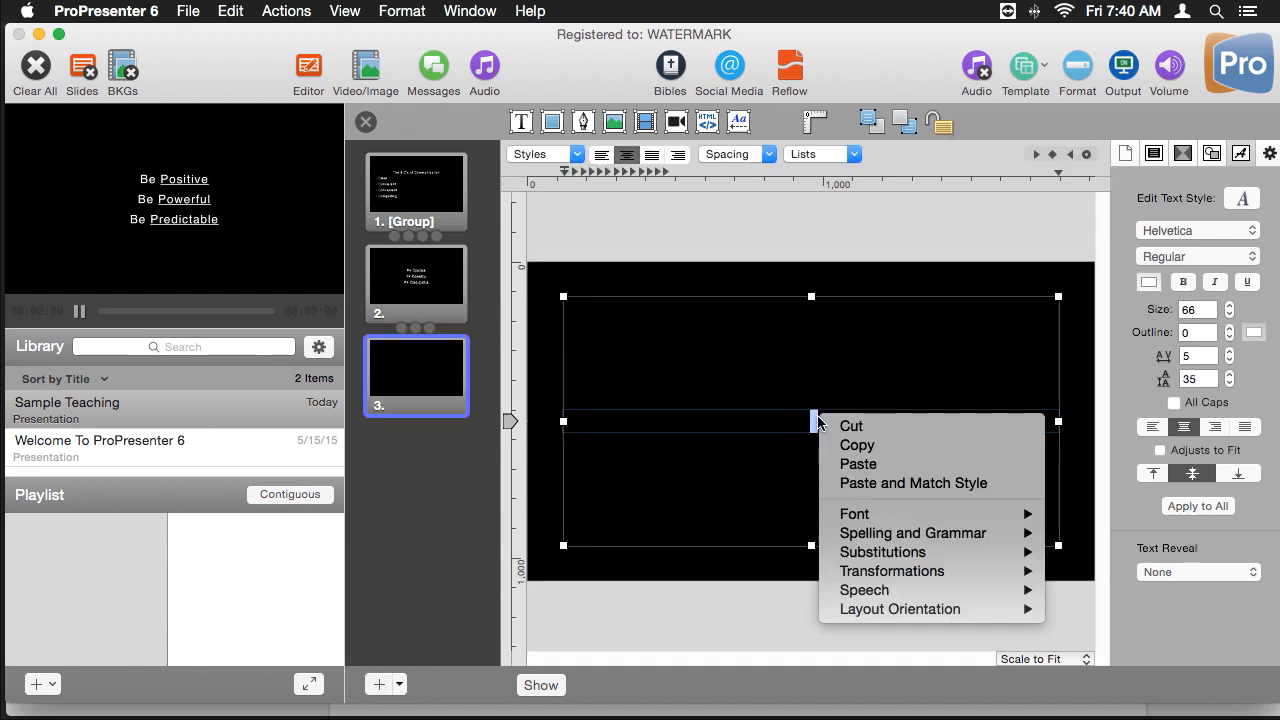
pyautogui.click(875, 484)
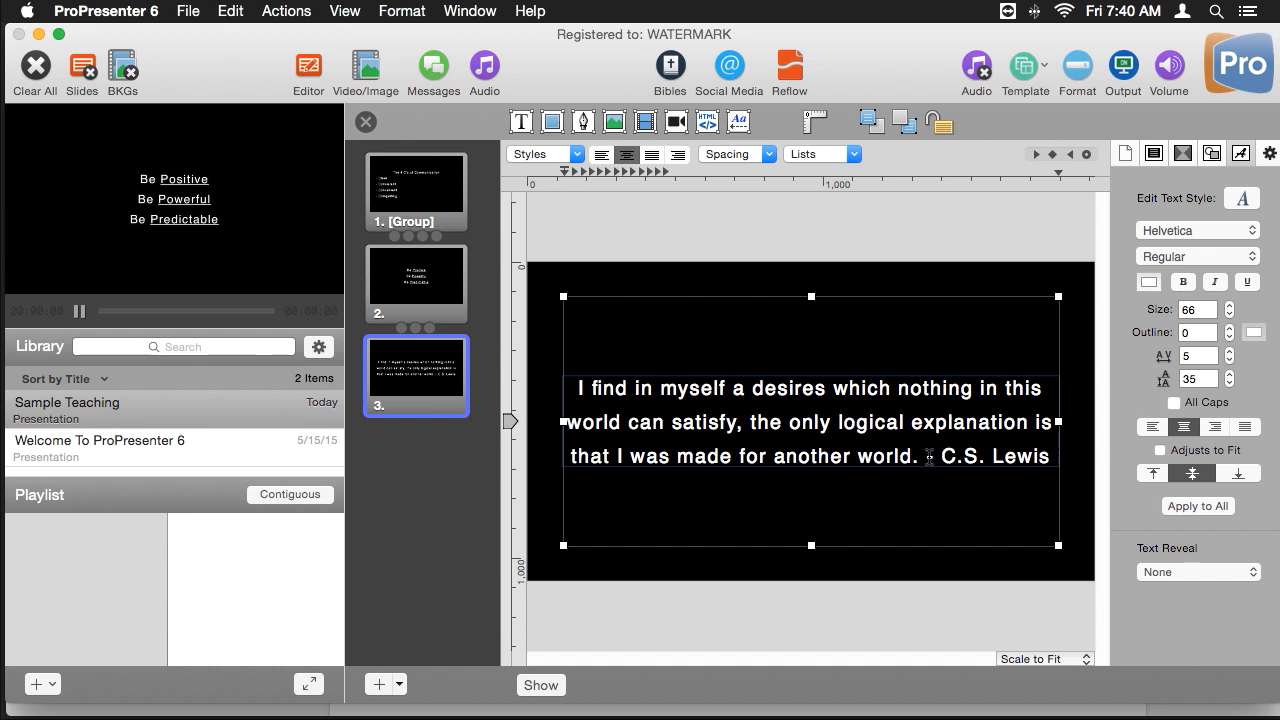
# - Move the attribution "- C.S. Lewis" onto its own line below the quote and right-align it
pyautogui.click(926, 456)
pyautogui.press('Return')
pyautogui.click(876, 473)
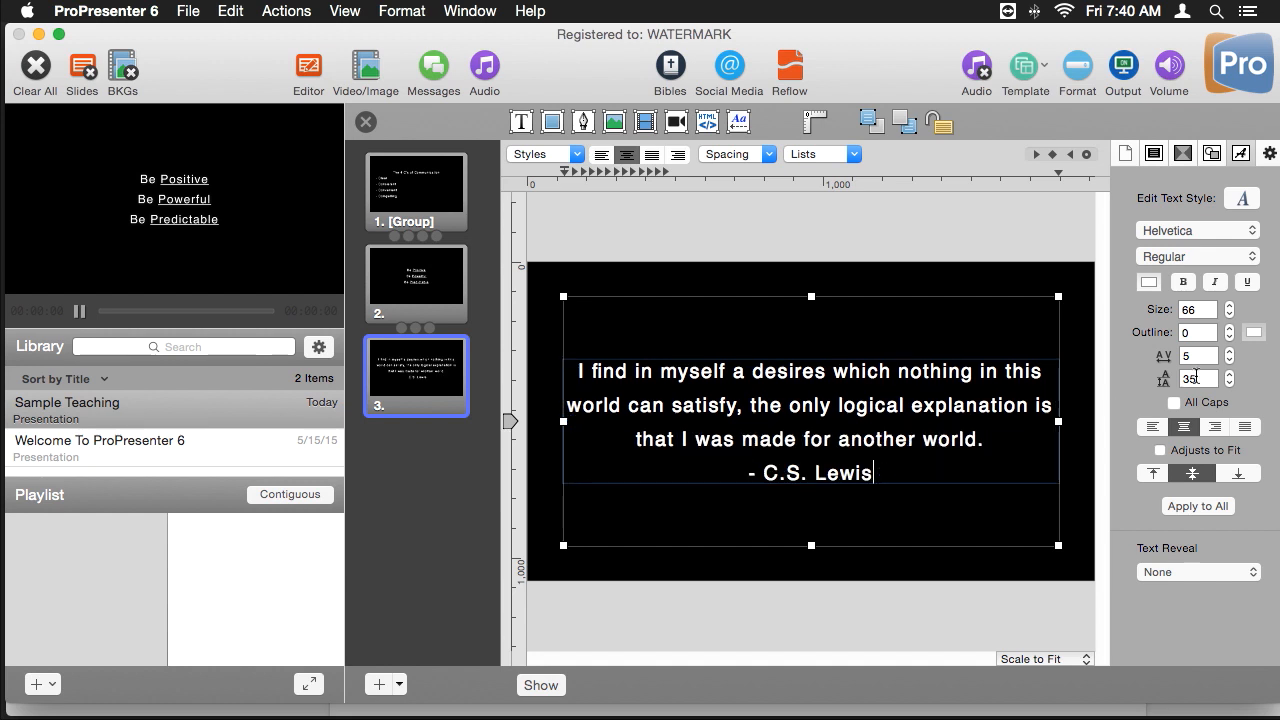
pyautogui.click(1215, 428)
pyautogui.click(885, 610)
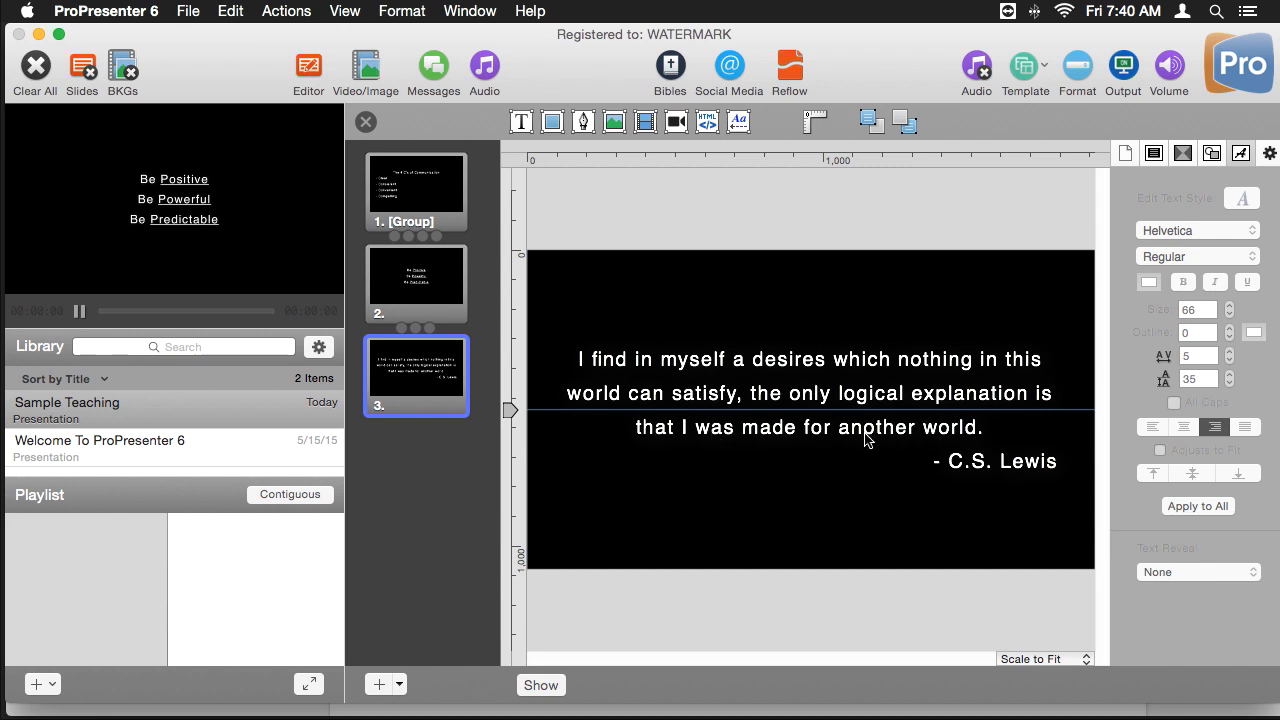
# - Copy the passage beginning "Before the Passover celebration" from the Google Docs notes and return to ProPresenter
pyautogui.moveTo(472, 716)
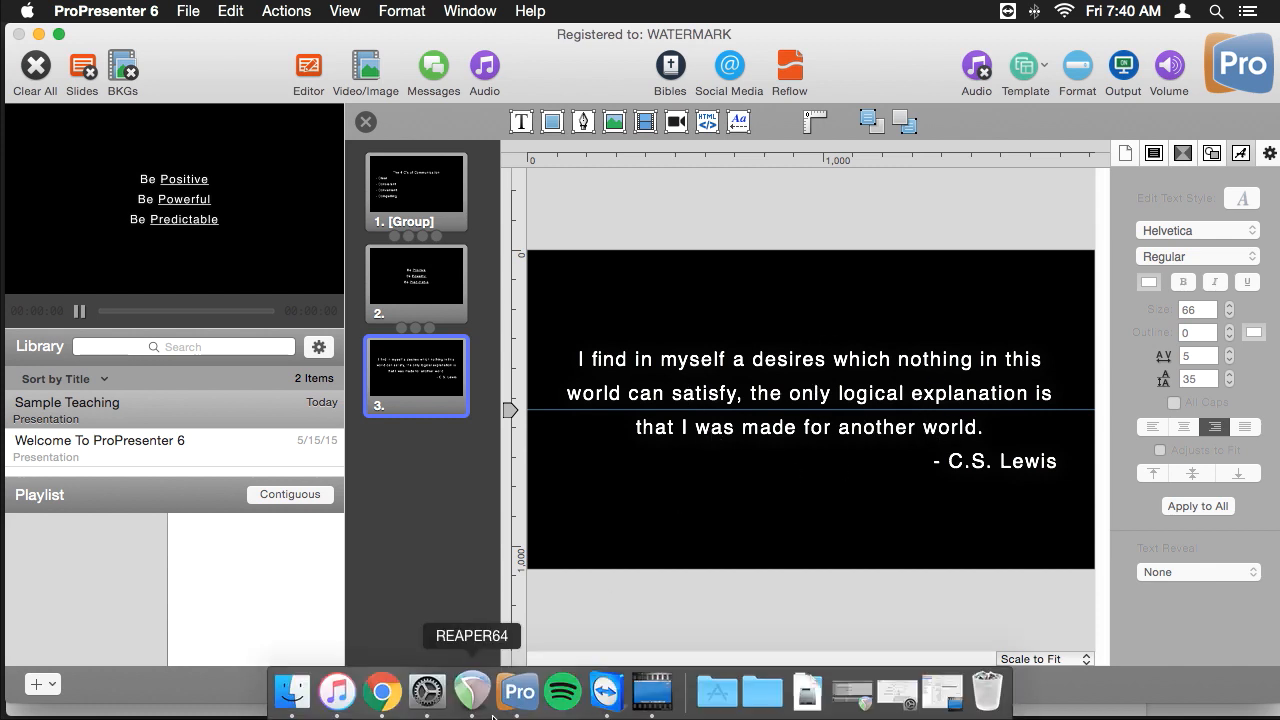
pyautogui.click(383, 692)
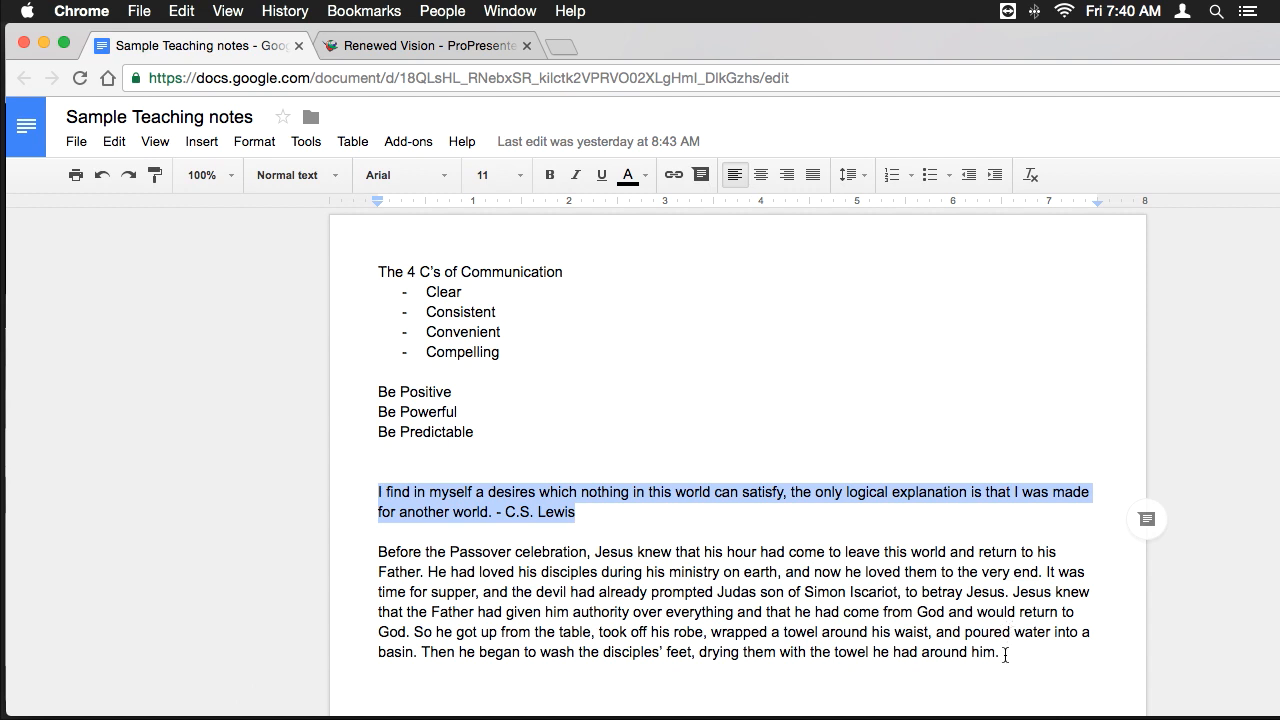
pyautogui.moveTo(1005, 655); pyautogui.dragTo(373, 563)
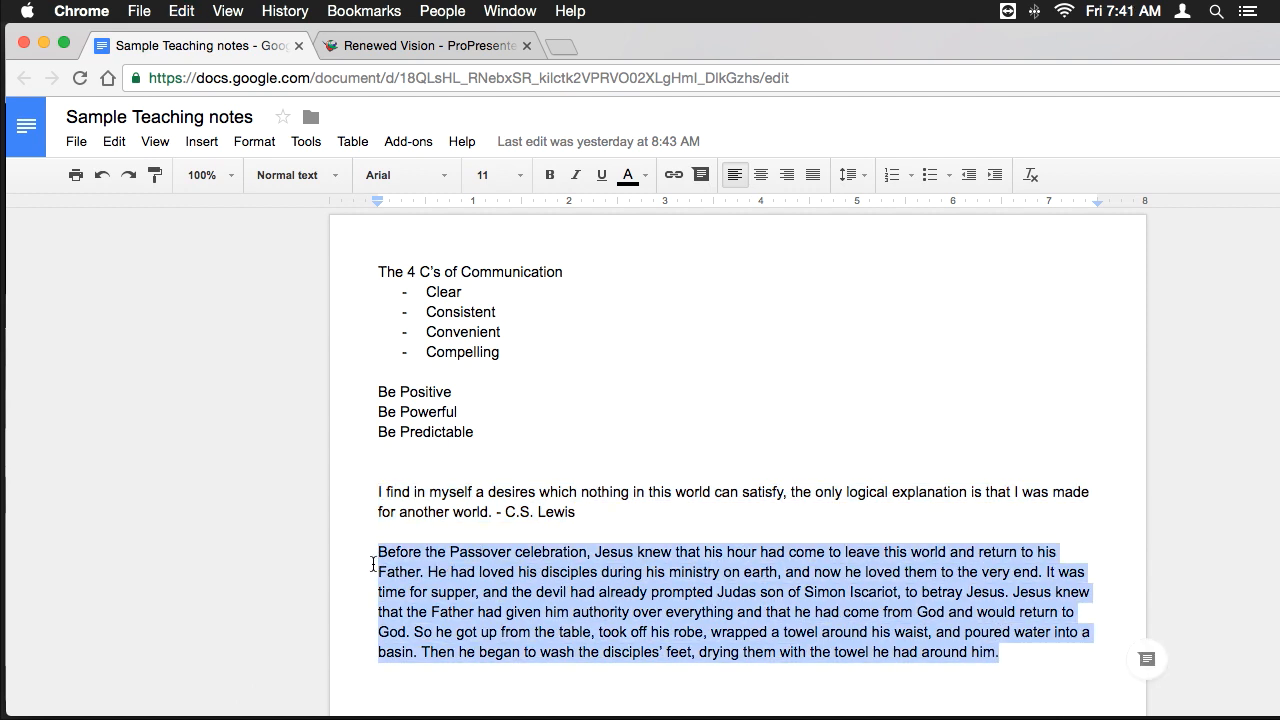
pyautogui.moveTo(450, 712)
pyautogui.click(519, 692)
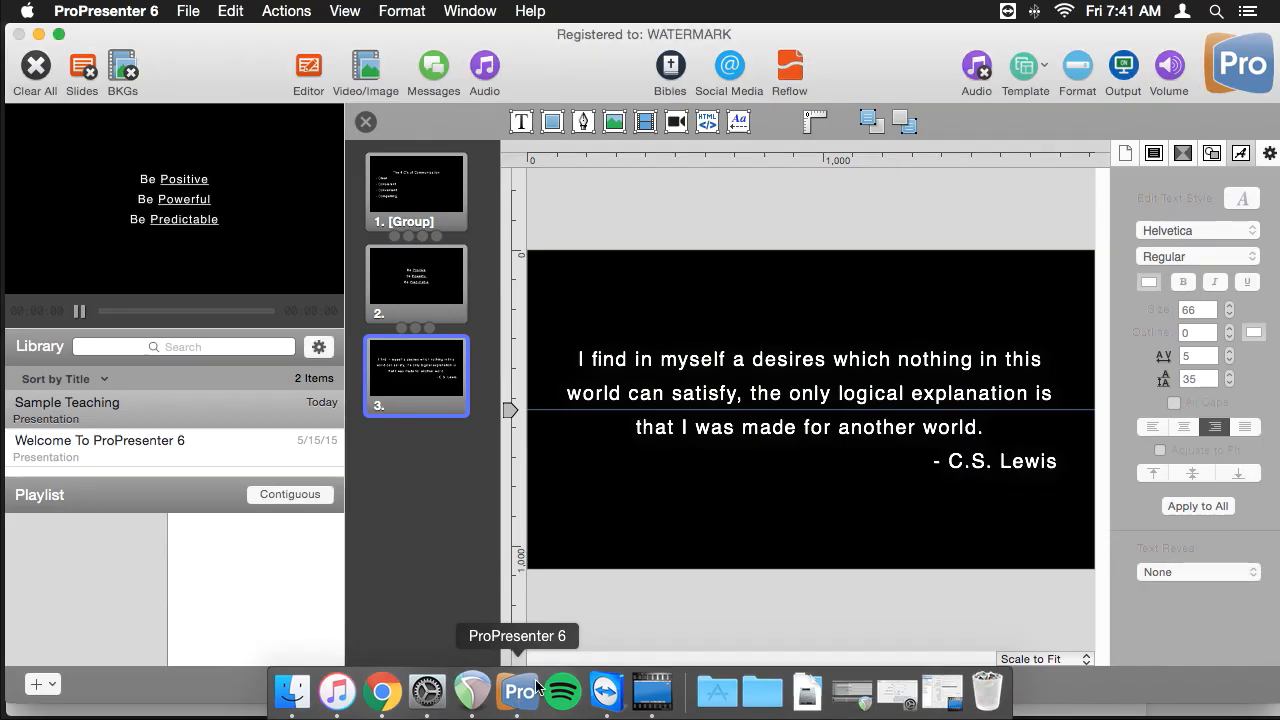
# - Add a fourth slide and paste the copied passage into its text box, matching the slide's style
pyautogui.click(381, 685)
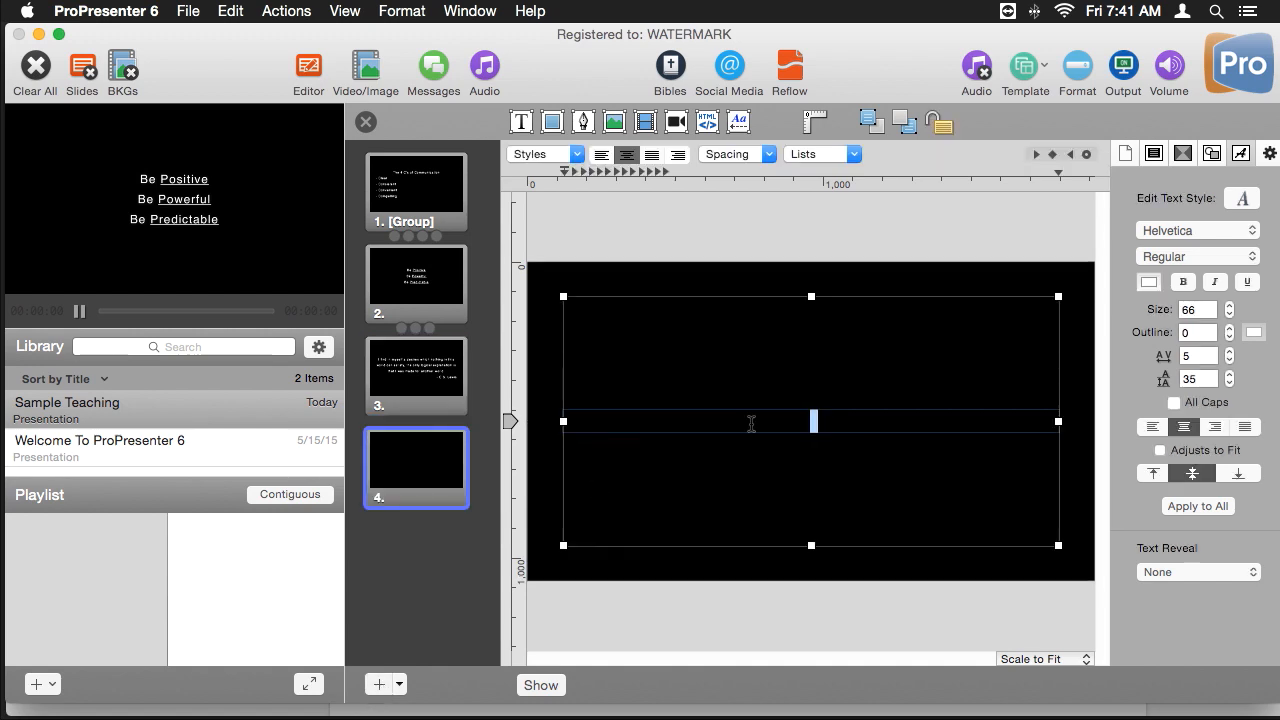
pyautogui.rightClick(798, 415)
pyautogui.click(873, 483)
pyautogui.click(827, 603)
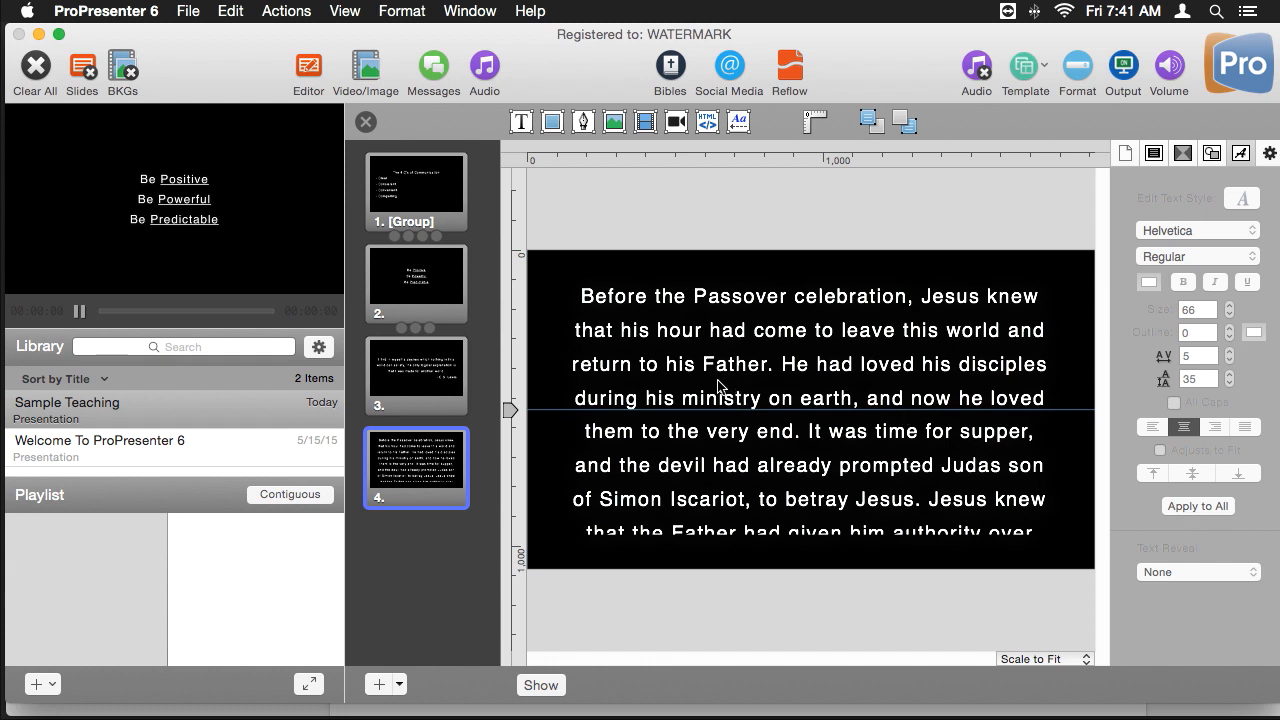
# - Open the presentation in the Reflow Editor and place the text cursor in the first slide's "Convenient" bullet
pyautogui.click(344, 11)
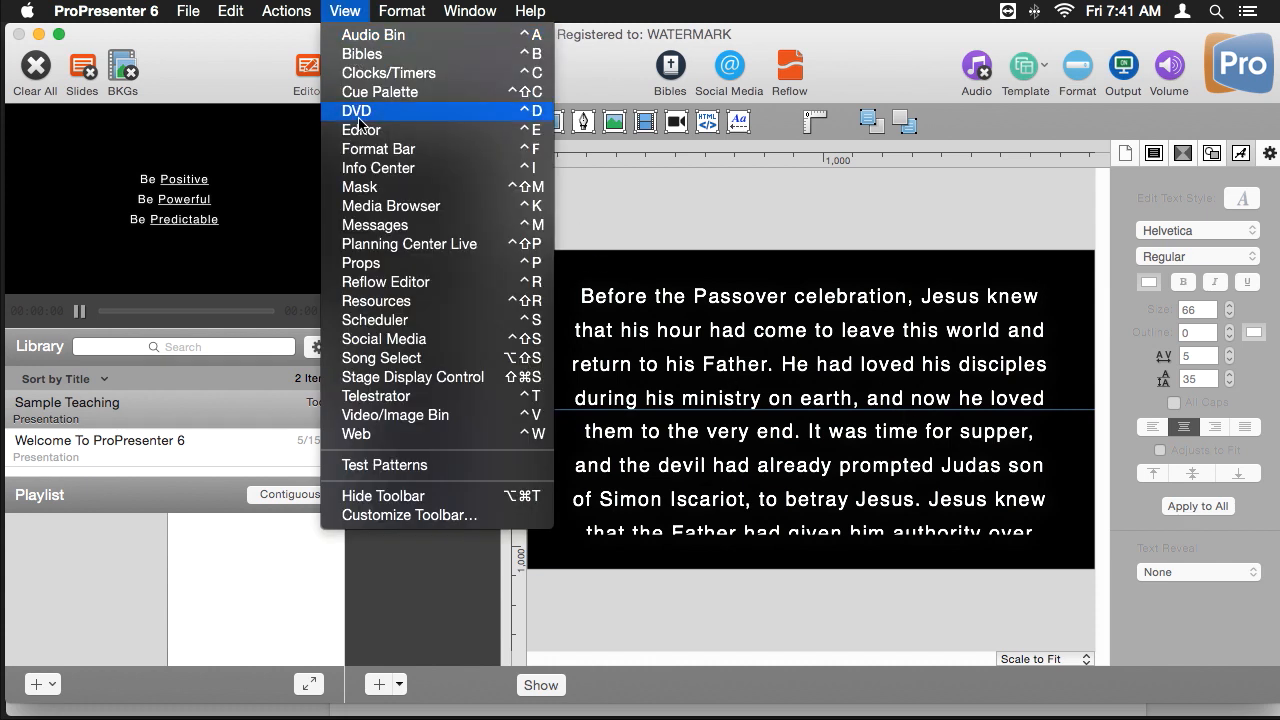
pyautogui.click(390, 282)
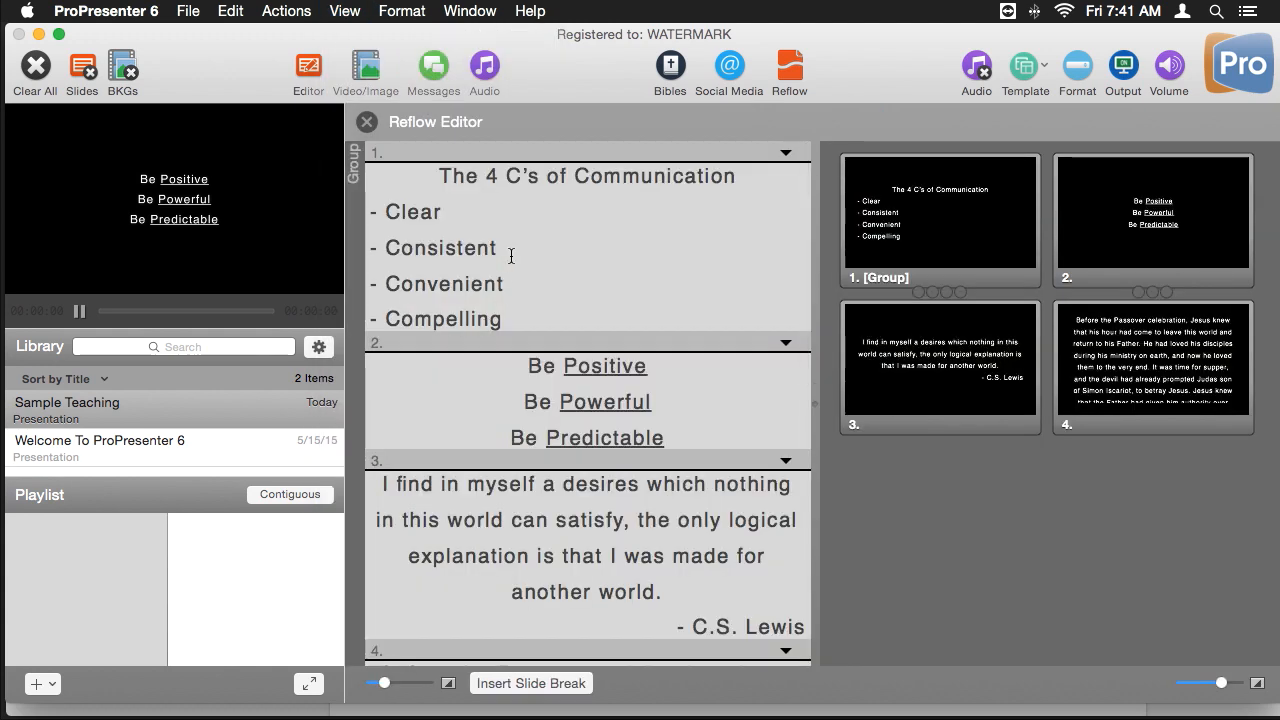
pyautogui.moveTo(427, 249); pyautogui.dragTo(494, 250)
pyautogui.click(449, 297)
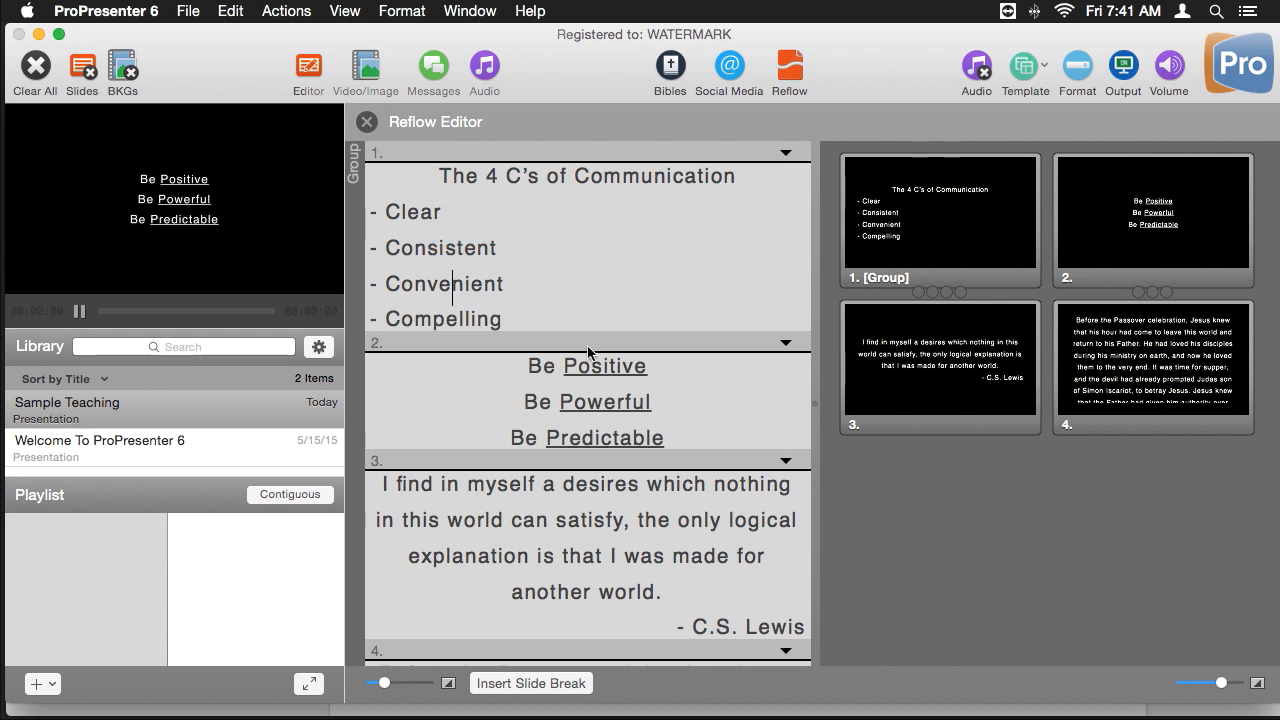
# - Insert slide breaks in the passage before "He had loved his disciples" and before "It was time for supper"
pyautogui.scroll(-5, 584, 365)
pyautogui.scroll(-4, 584, 362)
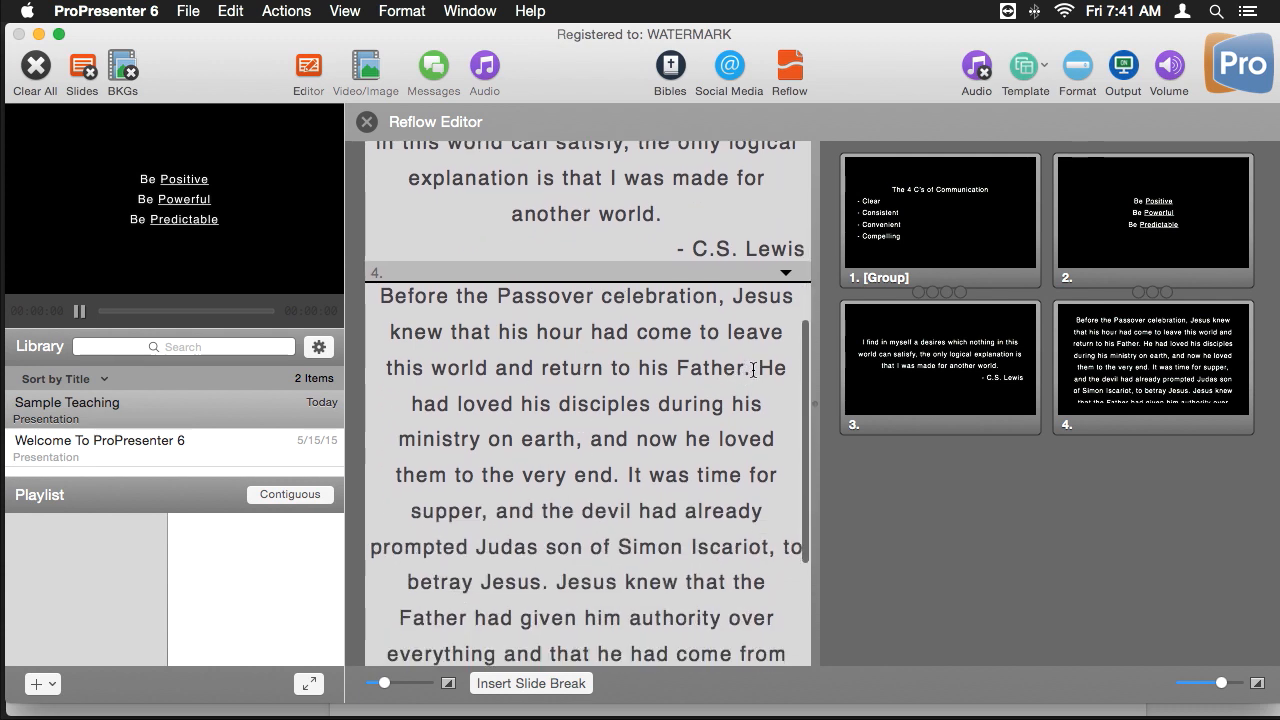
pyautogui.click(545, 682)
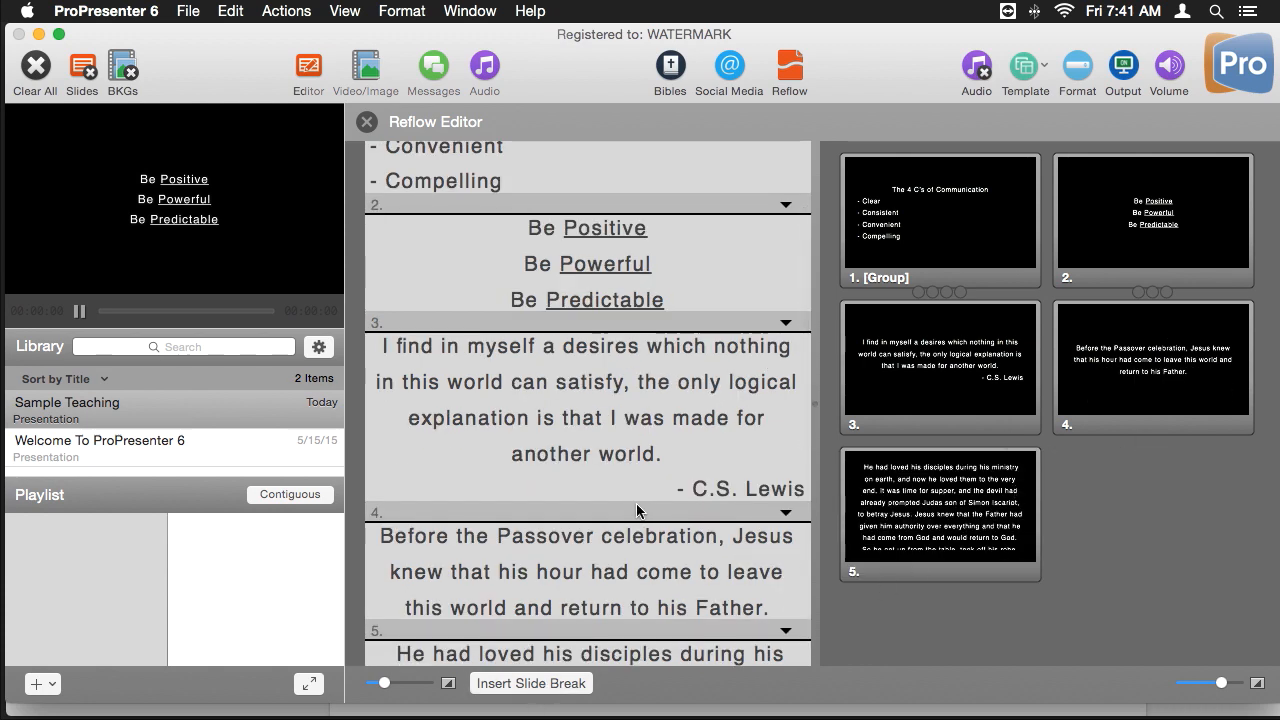
pyautogui.scroll(-2, 637, 506)
pyautogui.scroll(-5, 637, 506)
pyautogui.scroll(2, 625, 455)
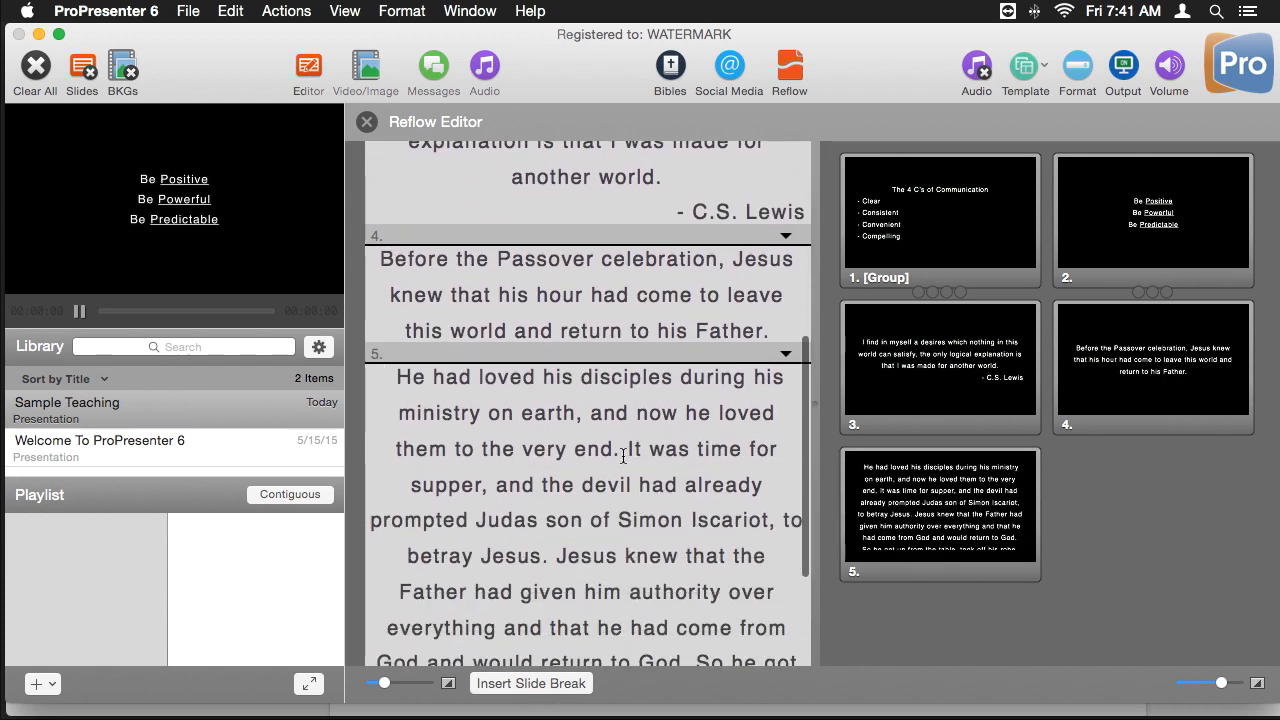
pyautogui.click(585, 686)
# - Insert slide breaks before "Jesus knew that the Father" and before "So he got up from the table", and close the Reflow Editor
pyautogui.scroll(-2, 750, 535)
pyautogui.scroll(-2, 718, 516)
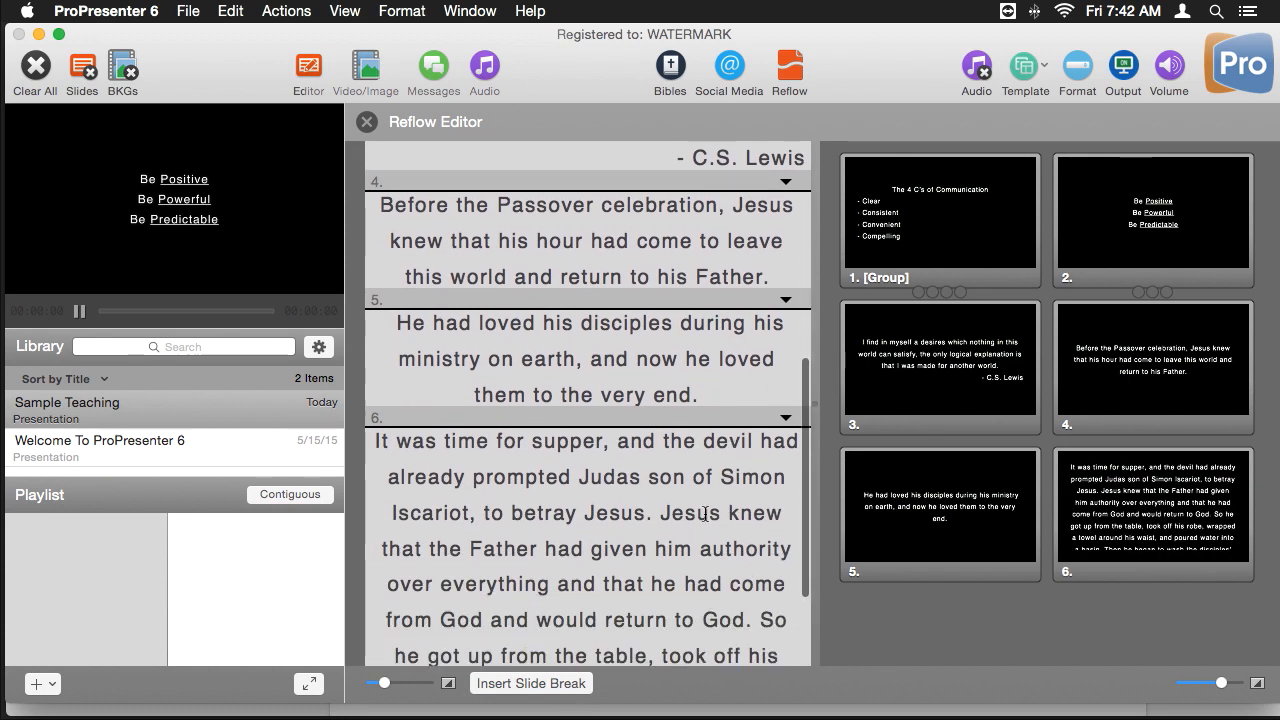
pyautogui.click(662, 518)
pyautogui.click(571, 683)
pyautogui.scroll(-4, 705, 533)
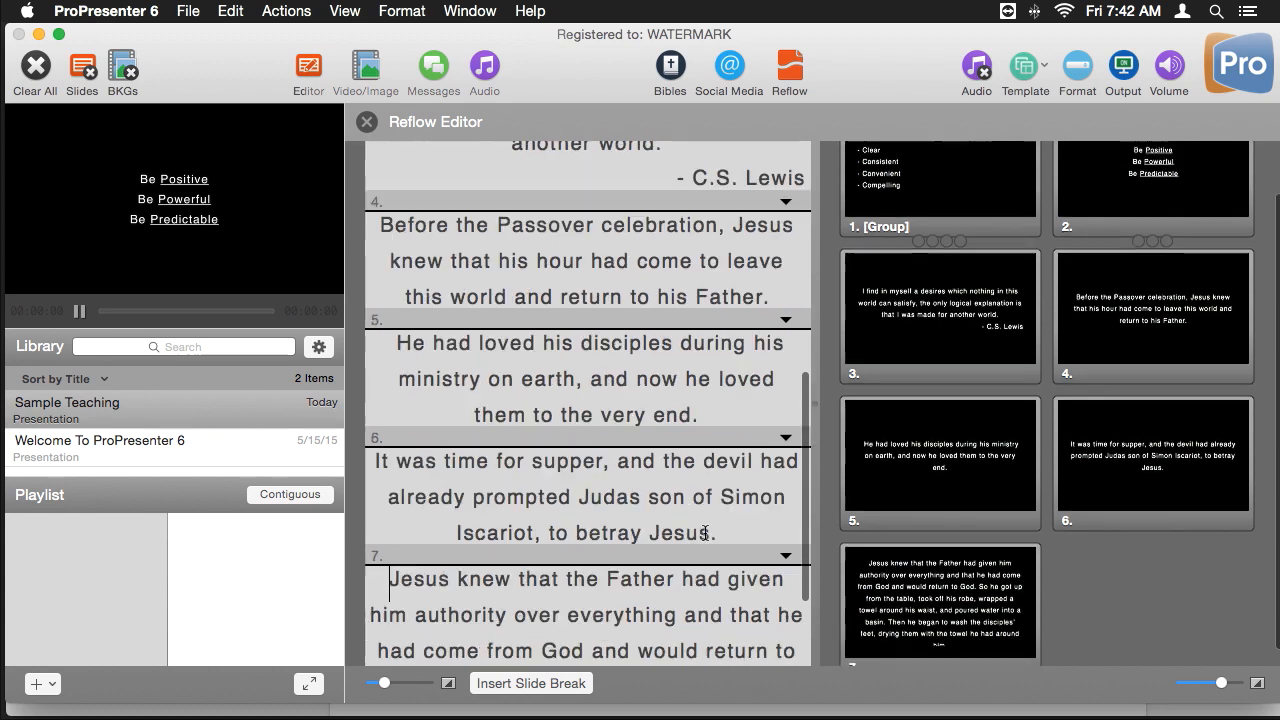
pyautogui.click(444, 479)
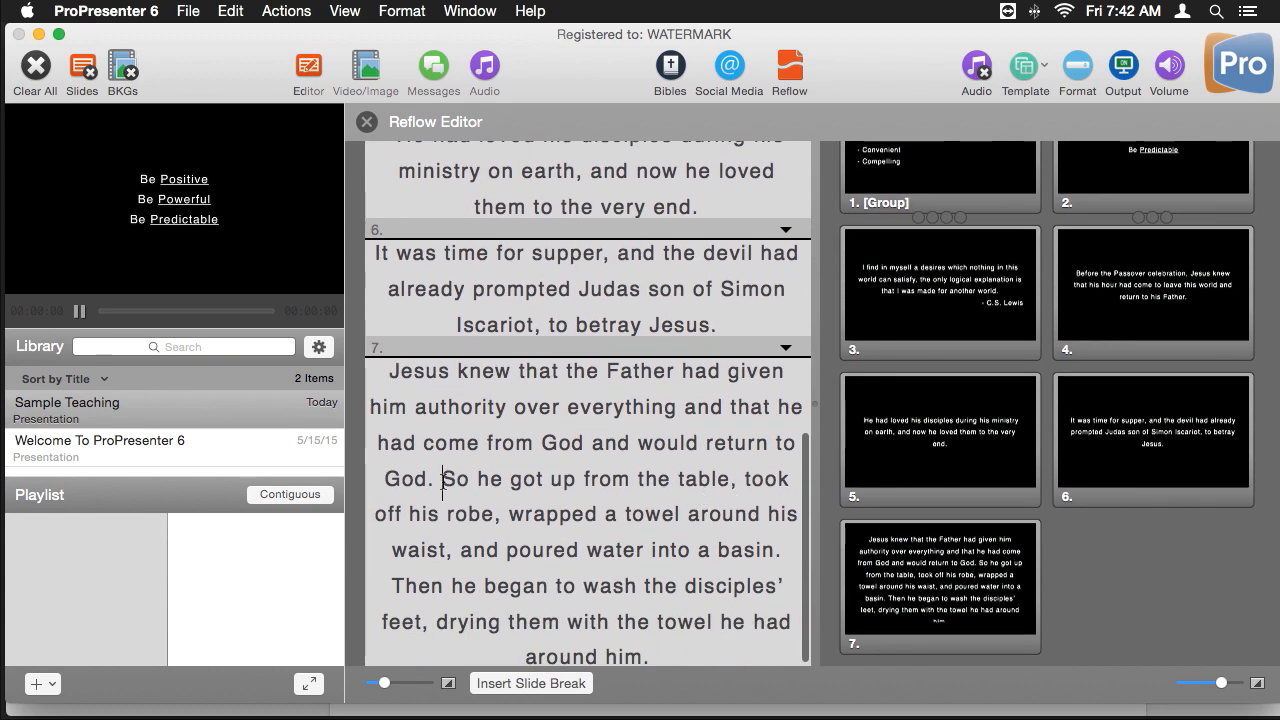
pyautogui.click(583, 688)
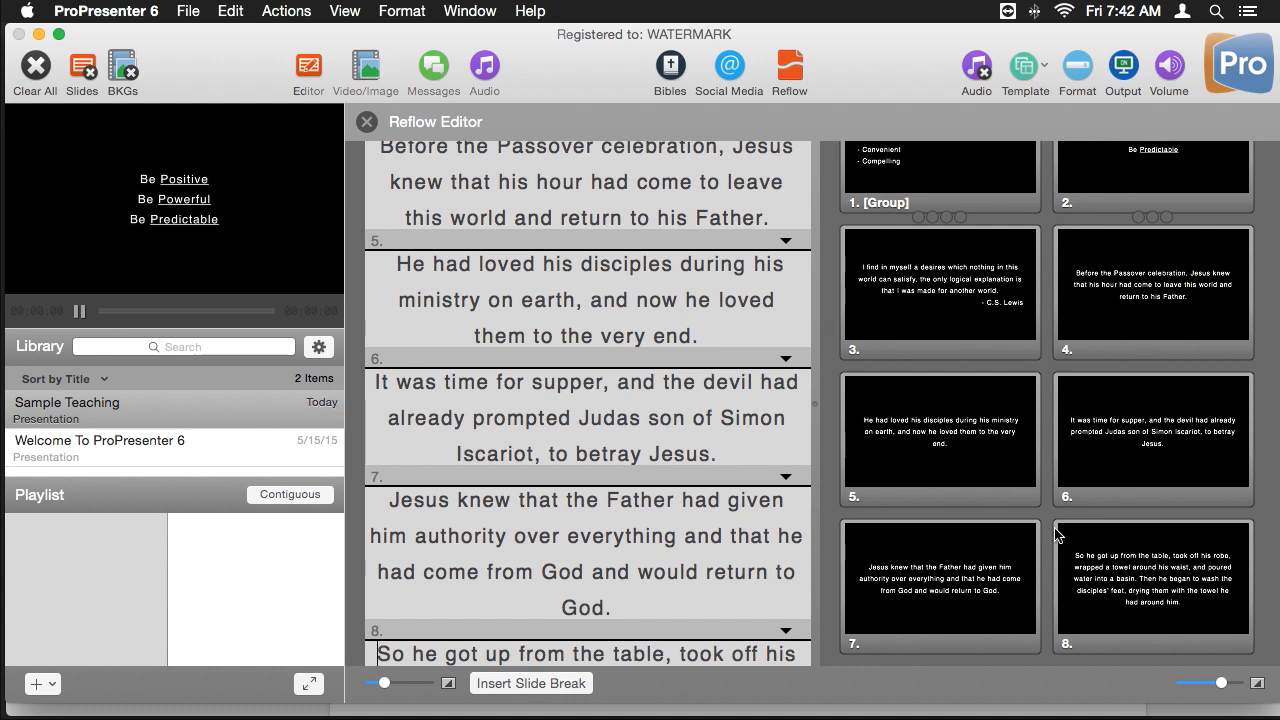
pyautogui.click(367, 122)
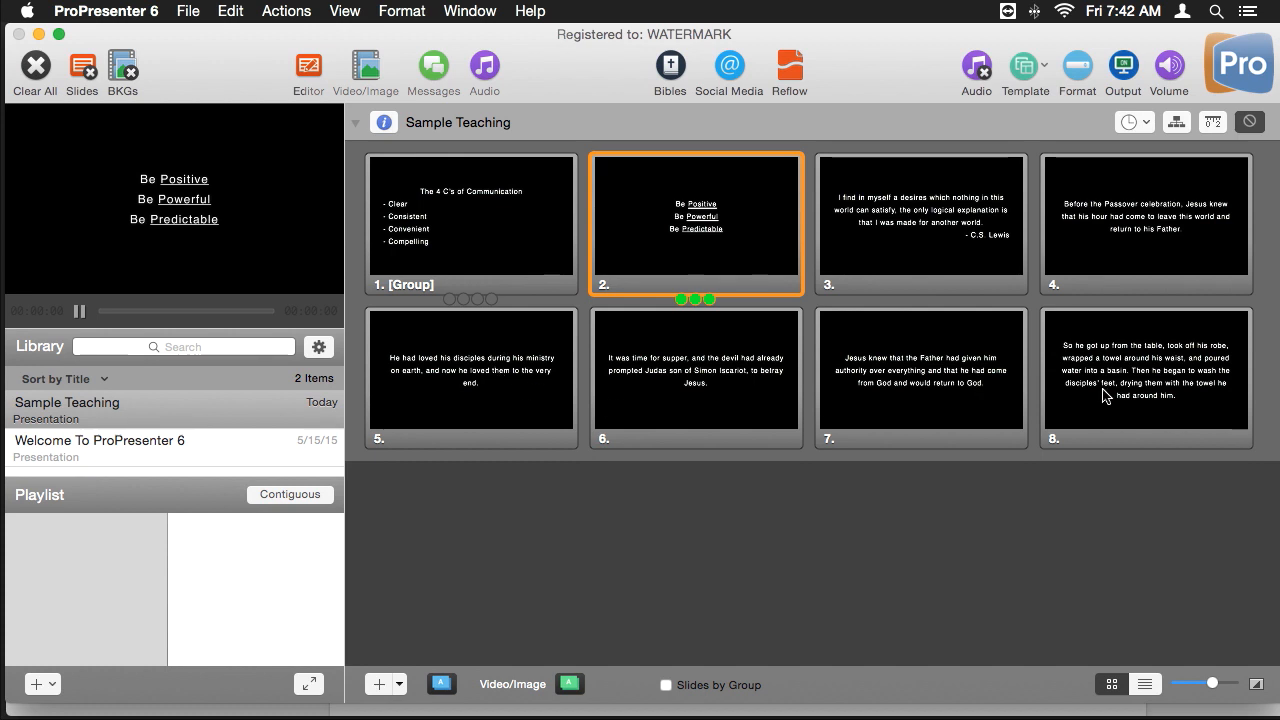
# - Narrow the fifth slide's text box so "them to the very end." wraps onto the last line, and center the box horizontally
pyautogui.click(307, 69)
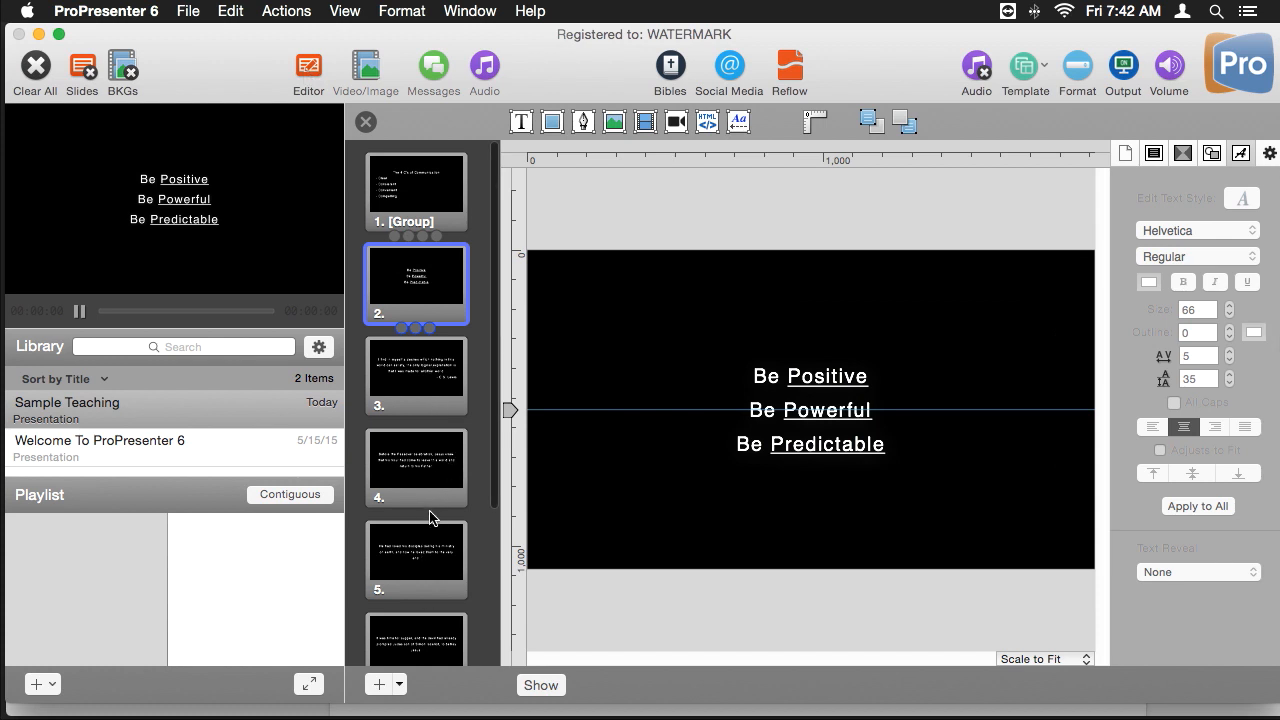
pyautogui.click(428, 553)
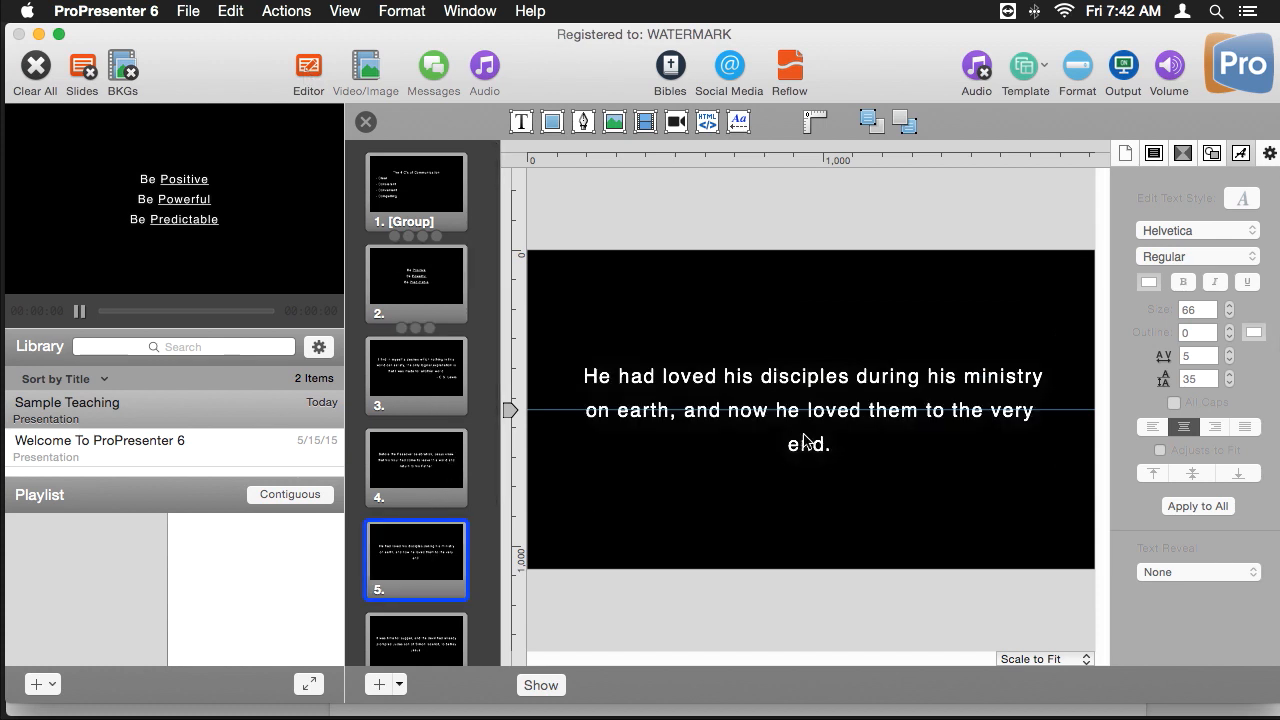
pyautogui.click(934, 406)
pyautogui.moveTo(1060, 410); pyautogui.dragTo(985, 409)
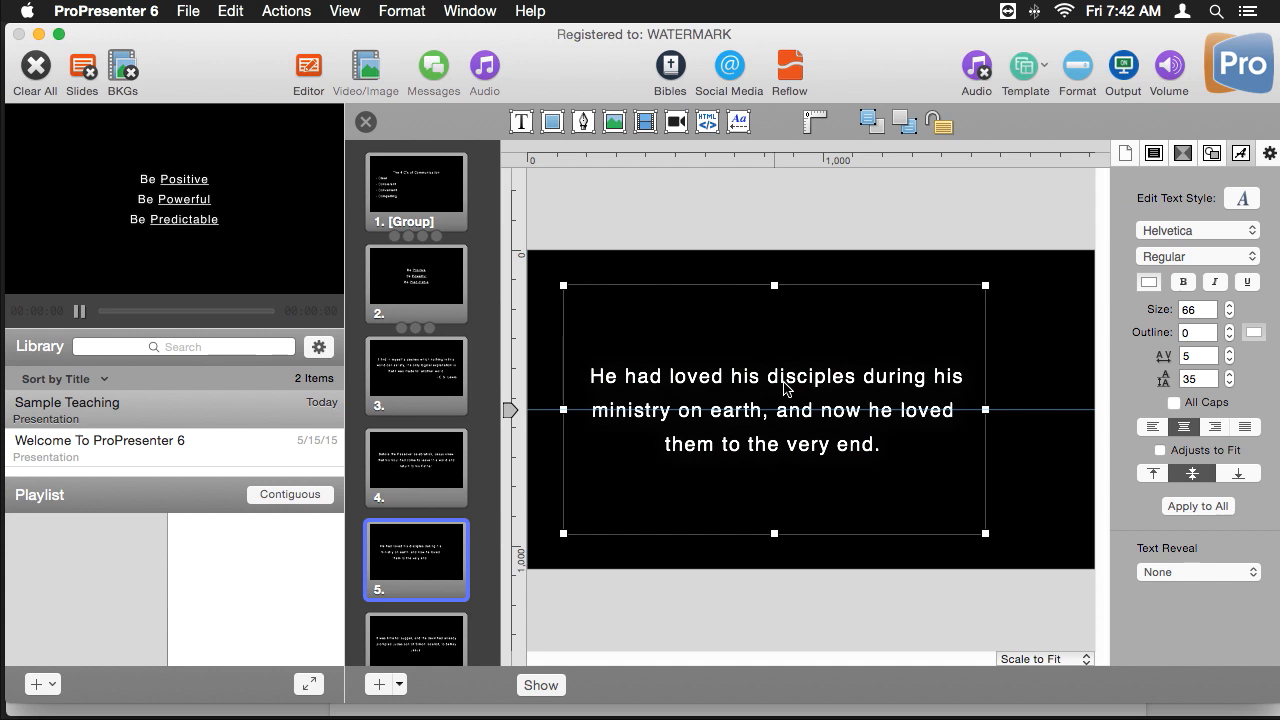
pyautogui.moveTo(783, 387); pyautogui.dragTo(821, 387)
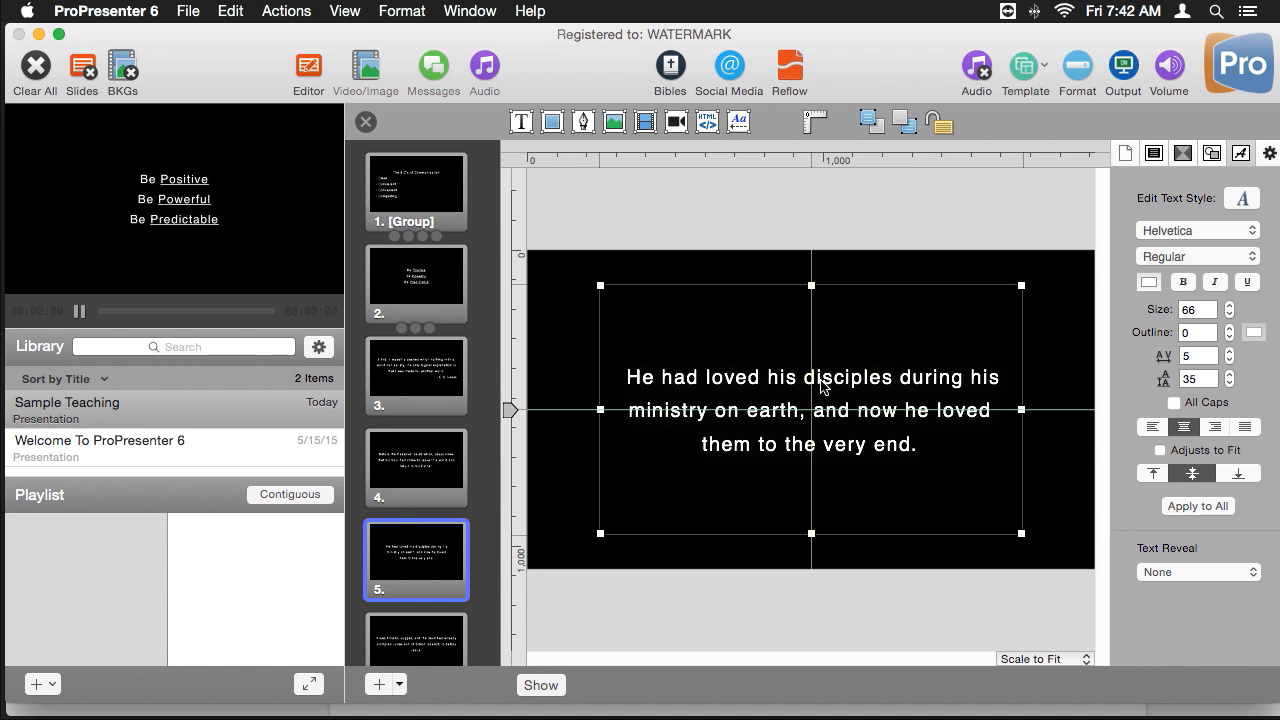
pyautogui.moveTo(821, 387); pyautogui.dragTo(821, 387)
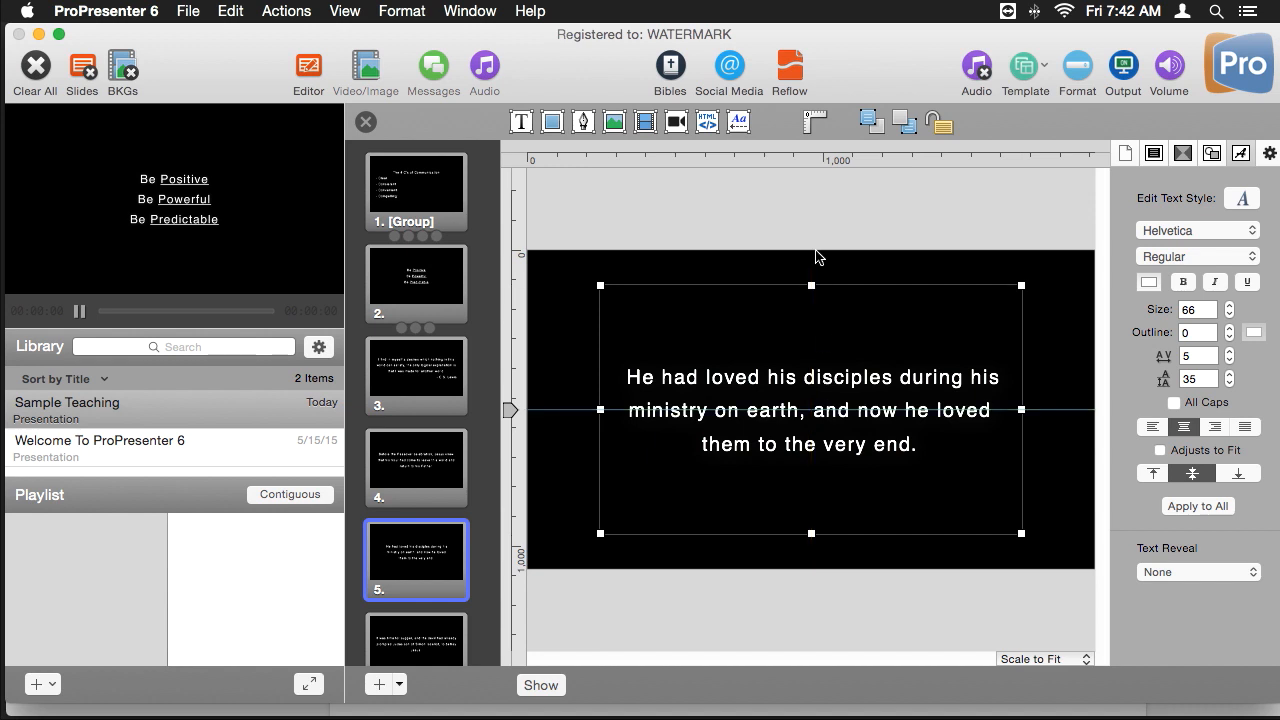
pyautogui.click(788, 576)
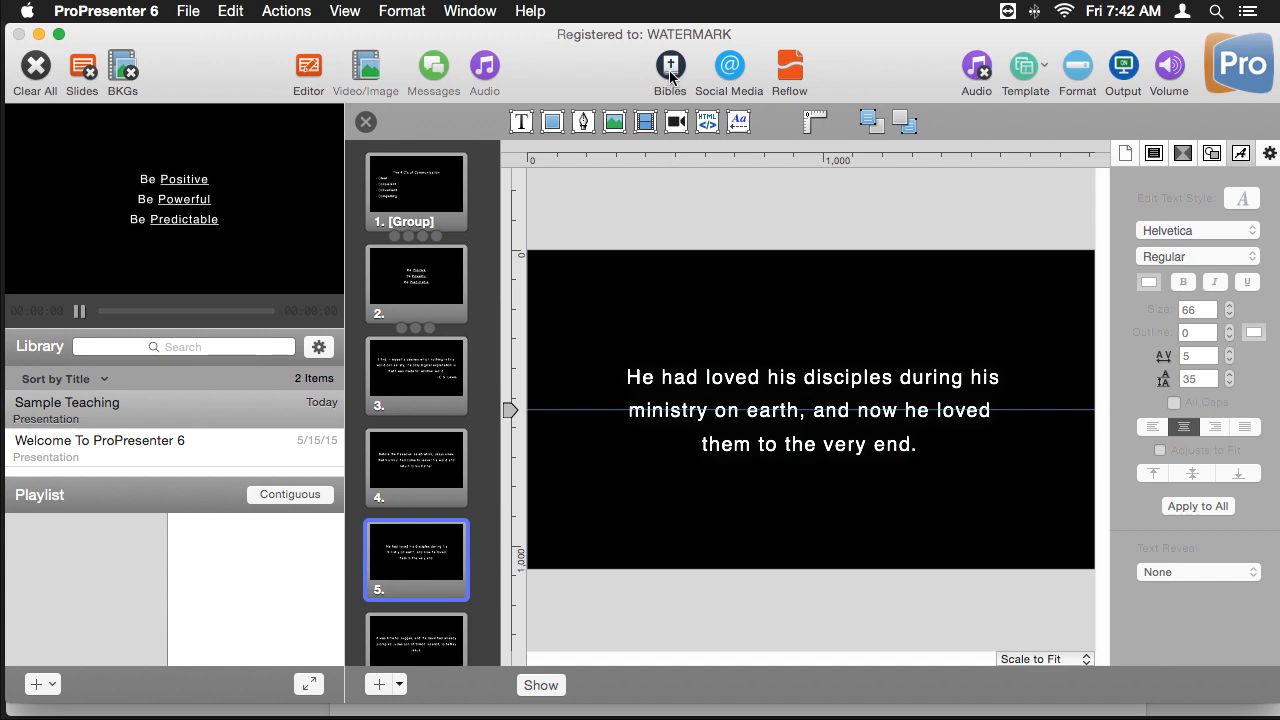
# - Open the Bibles module and check the list of installed translations, leaving New Living Translation selected
pyautogui.click(345, 11)
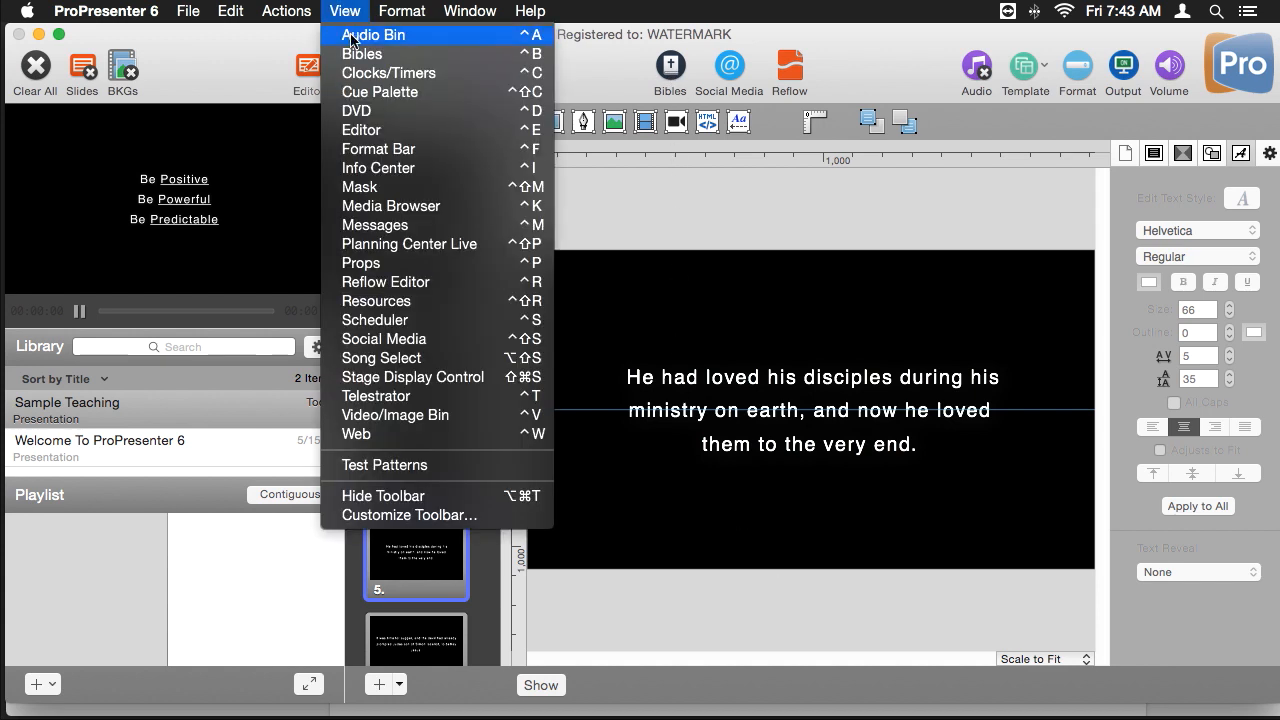
pyautogui.click(355, 54)
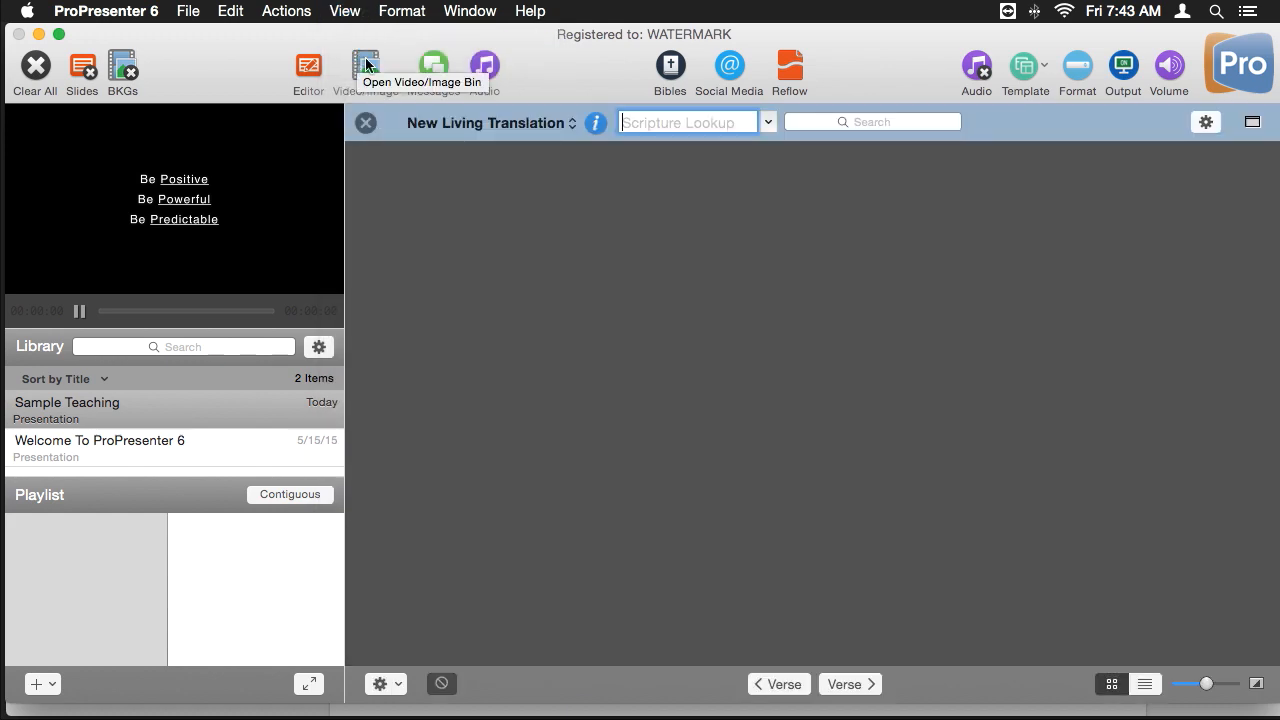
pyautogui.click(560, 124)
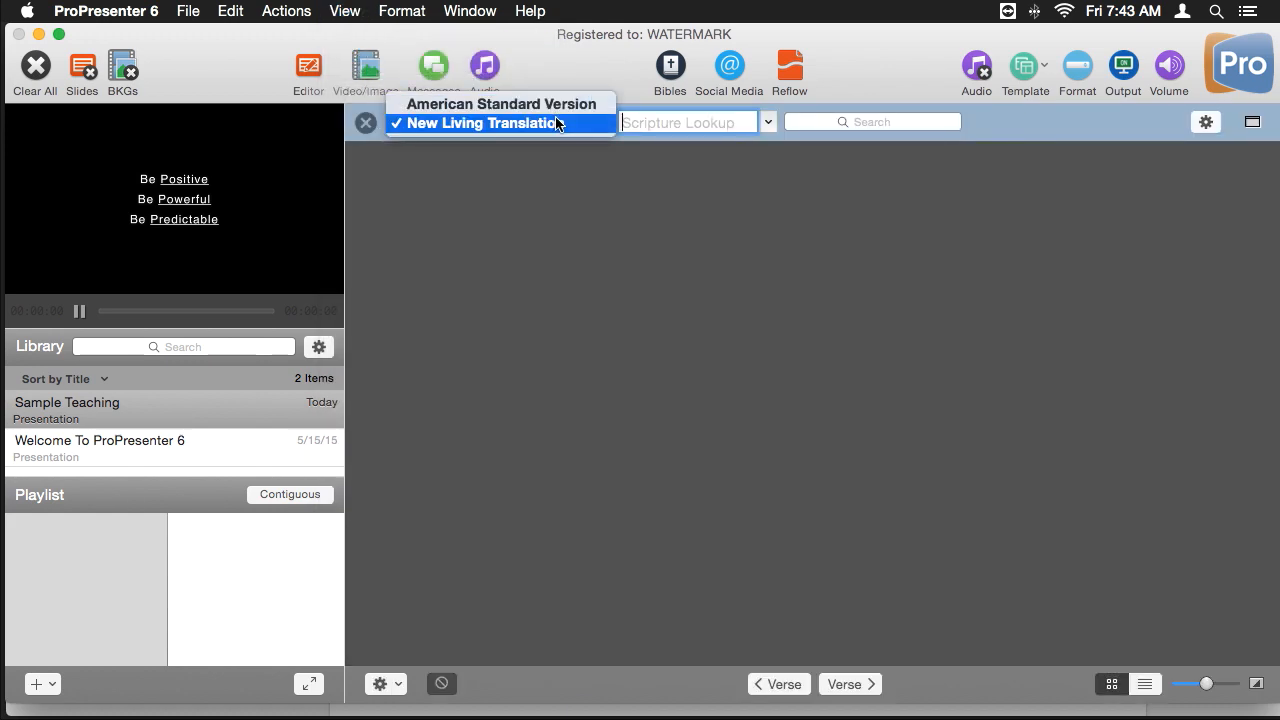
pyautogui.click(1080, 126)
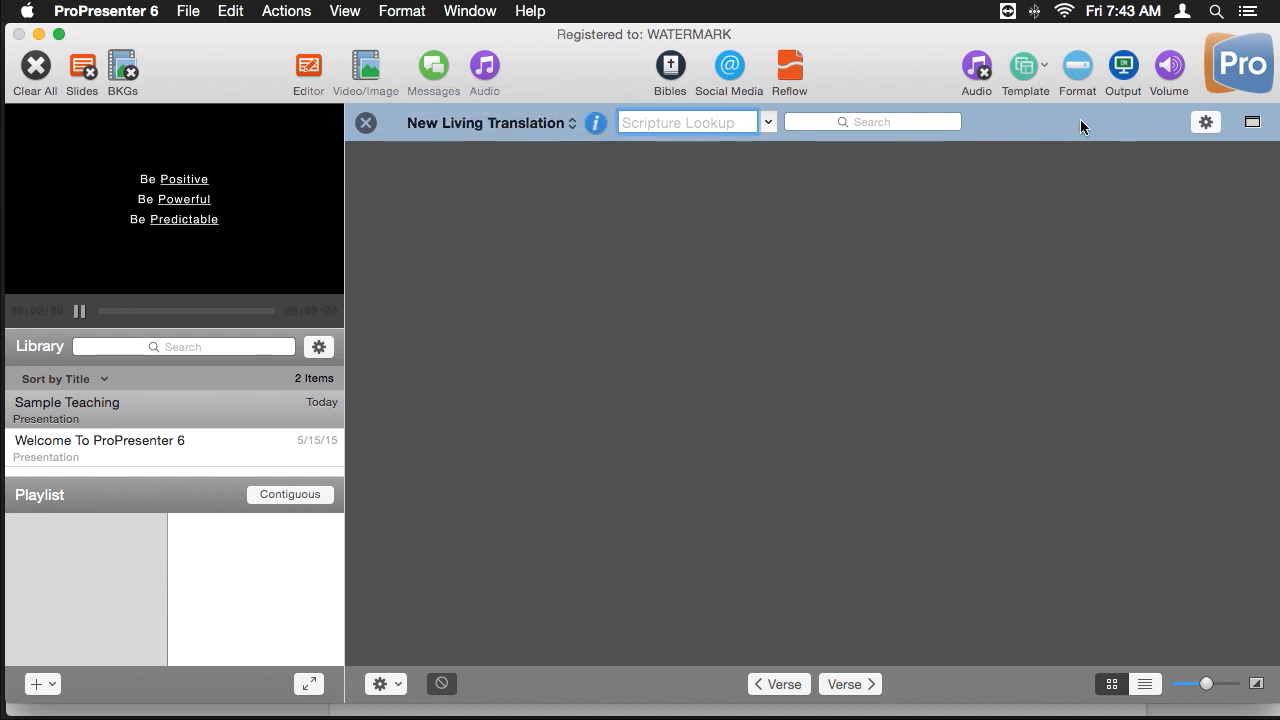
# - Examine the purchased and free Bibles offered for installation and the slide options for scripture
pyautogui.click(1206, 122)
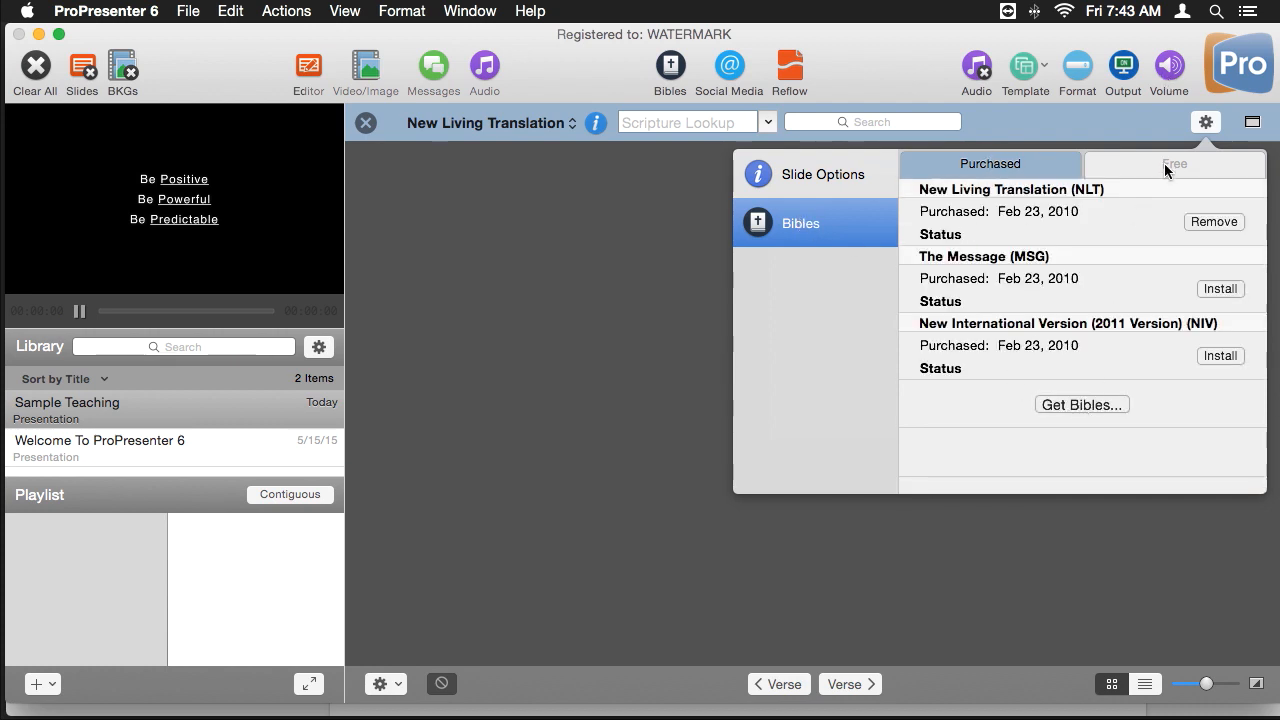
pyautogui.click(1171, 172)
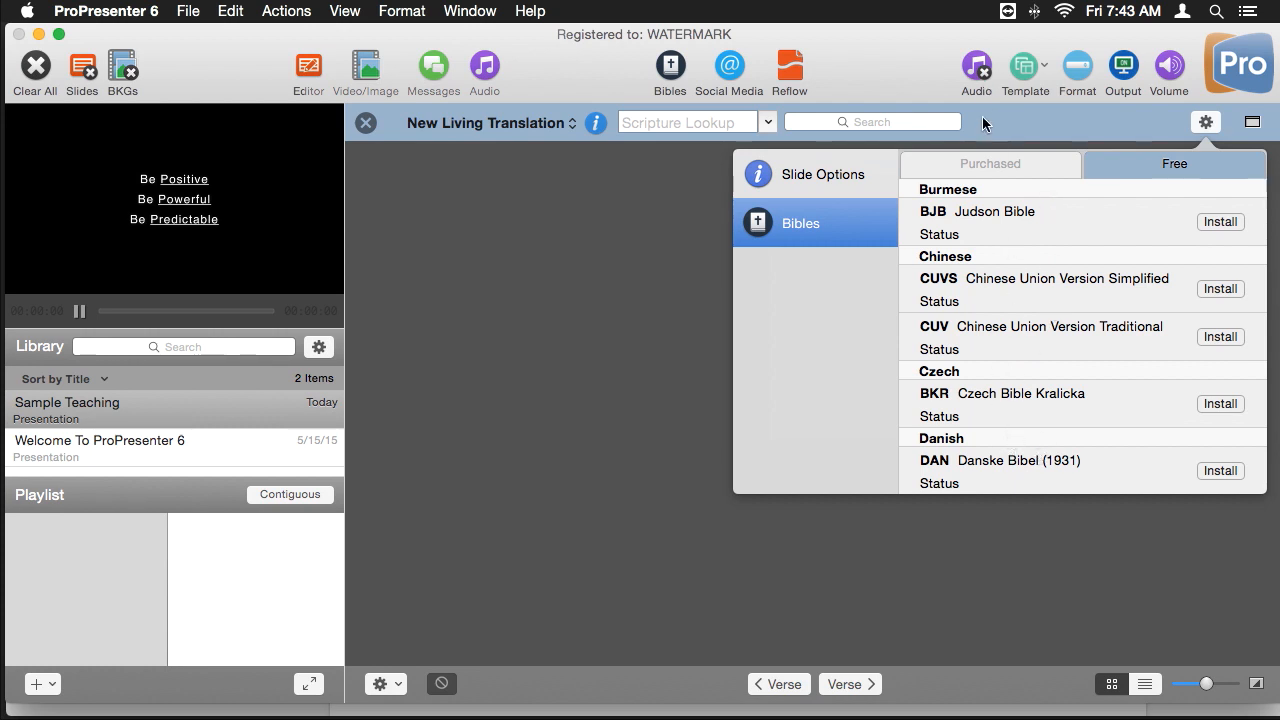
pyautogui.click(990, 165)
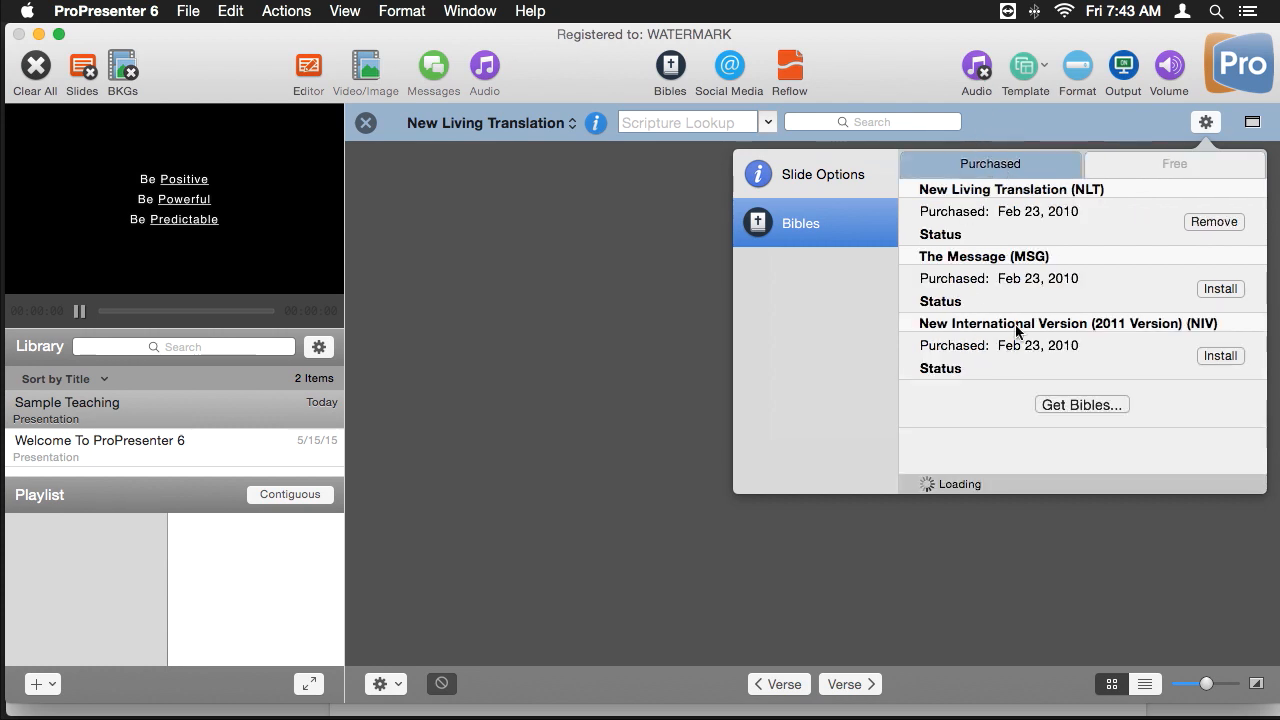
pyautogui.click(825, 175)
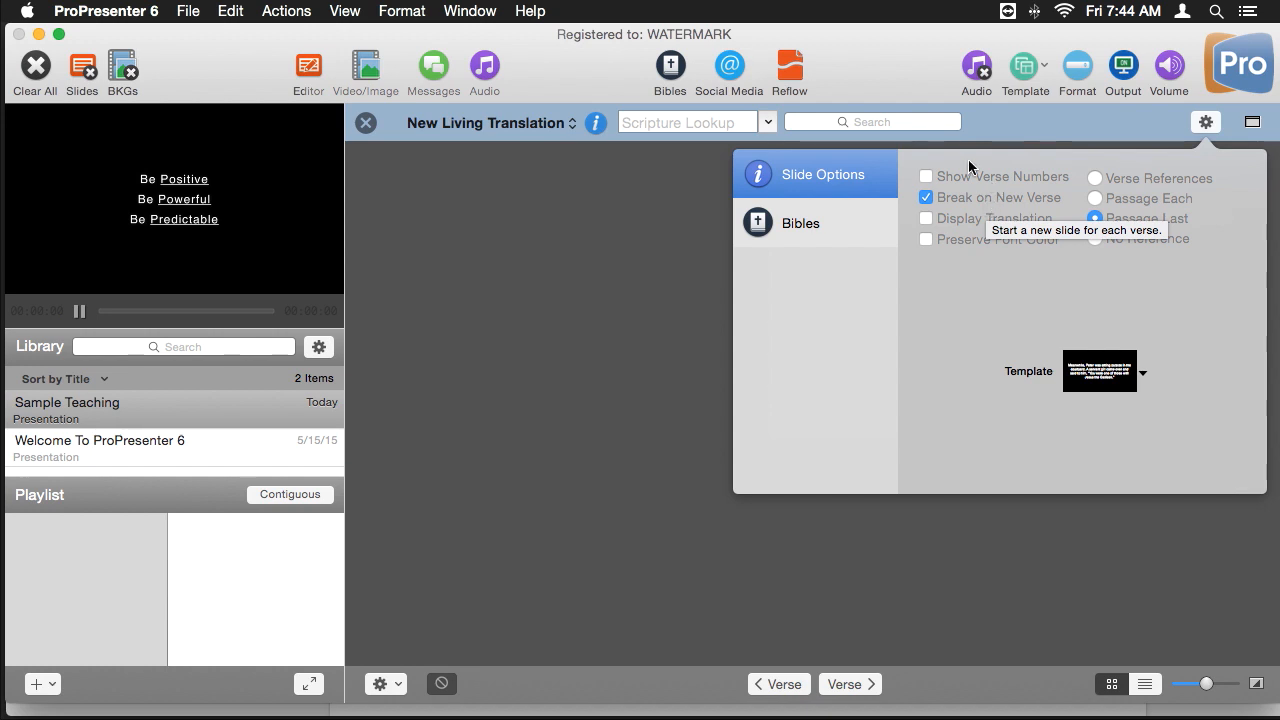
# - Look up Genesis 1:1 in the New Living Translation by choosing its book, chapter and verse
pyautogui.click(750, 123)
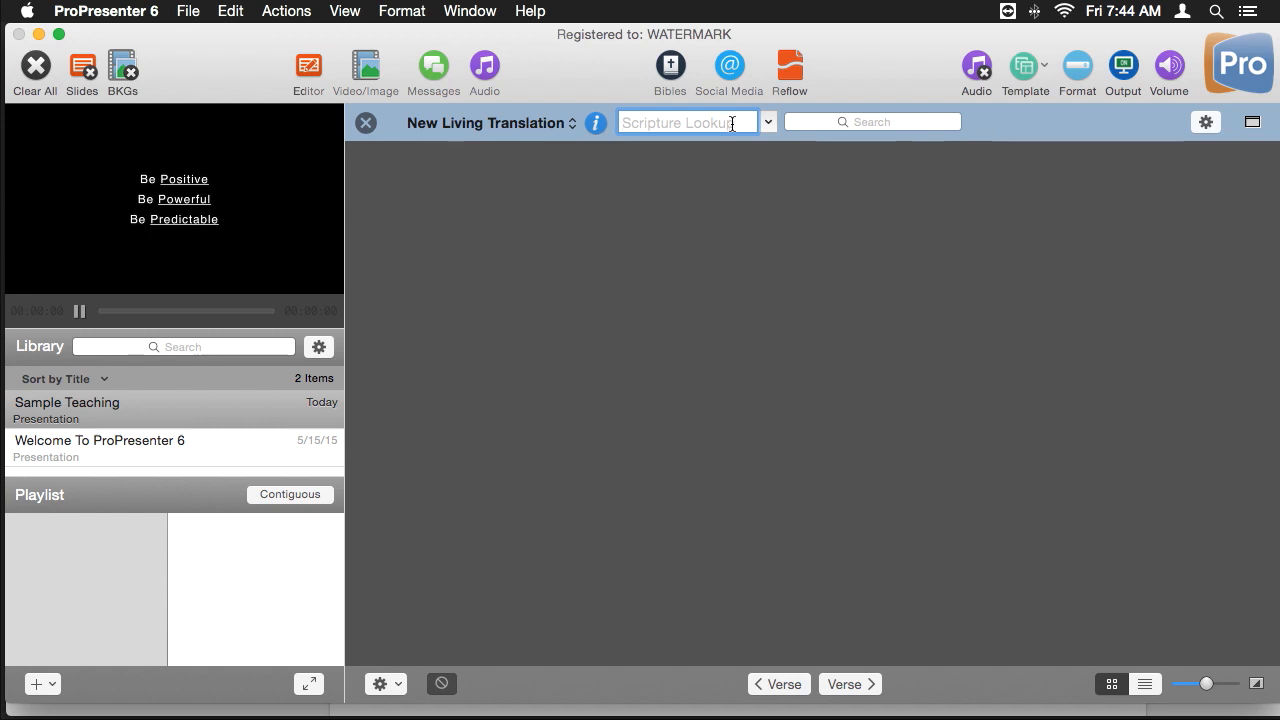
pyautogui.click(769, 123)
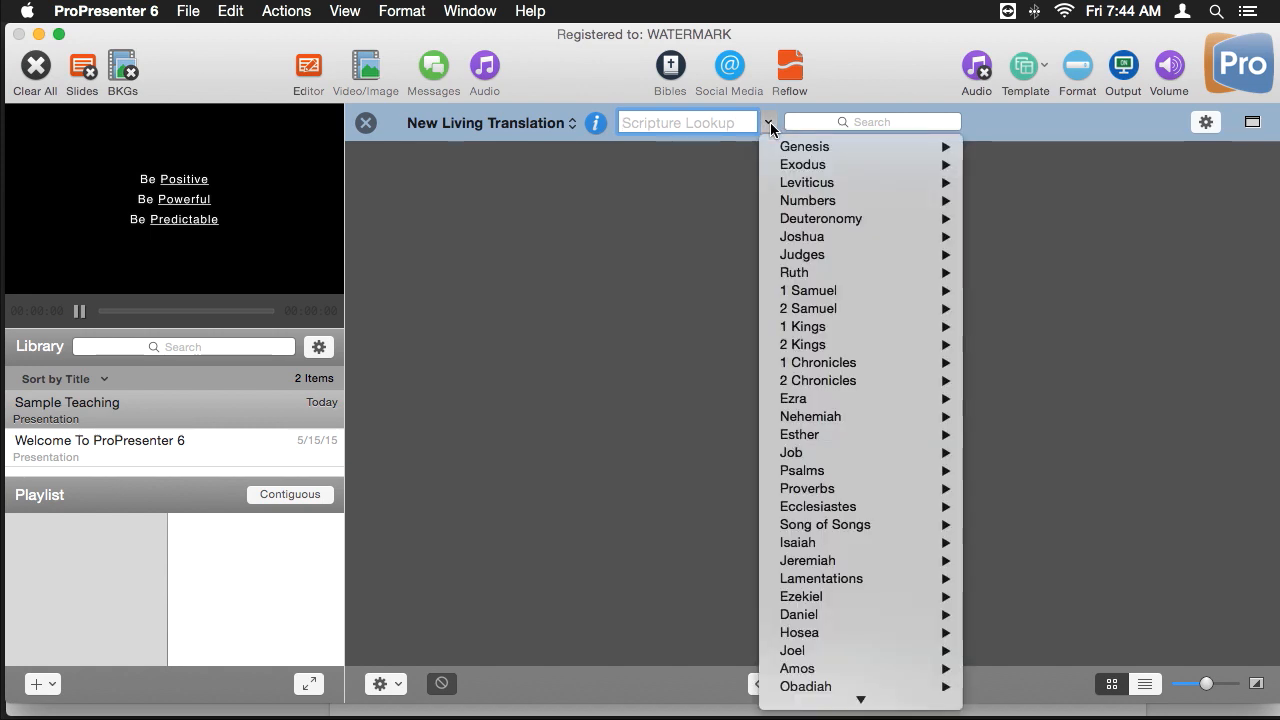
pyautogui.moveTo(818, 152)
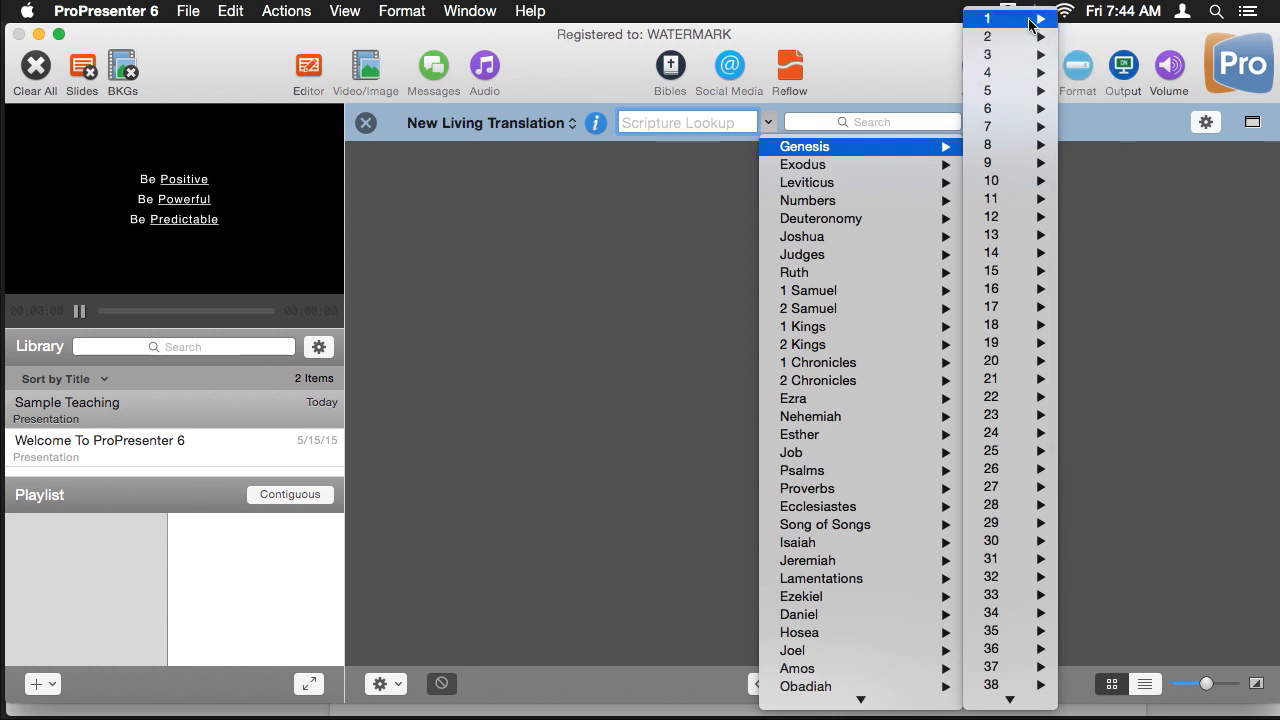
pyautogui.moveTo(1030, 22)
pyautogui.click(1084, 20)
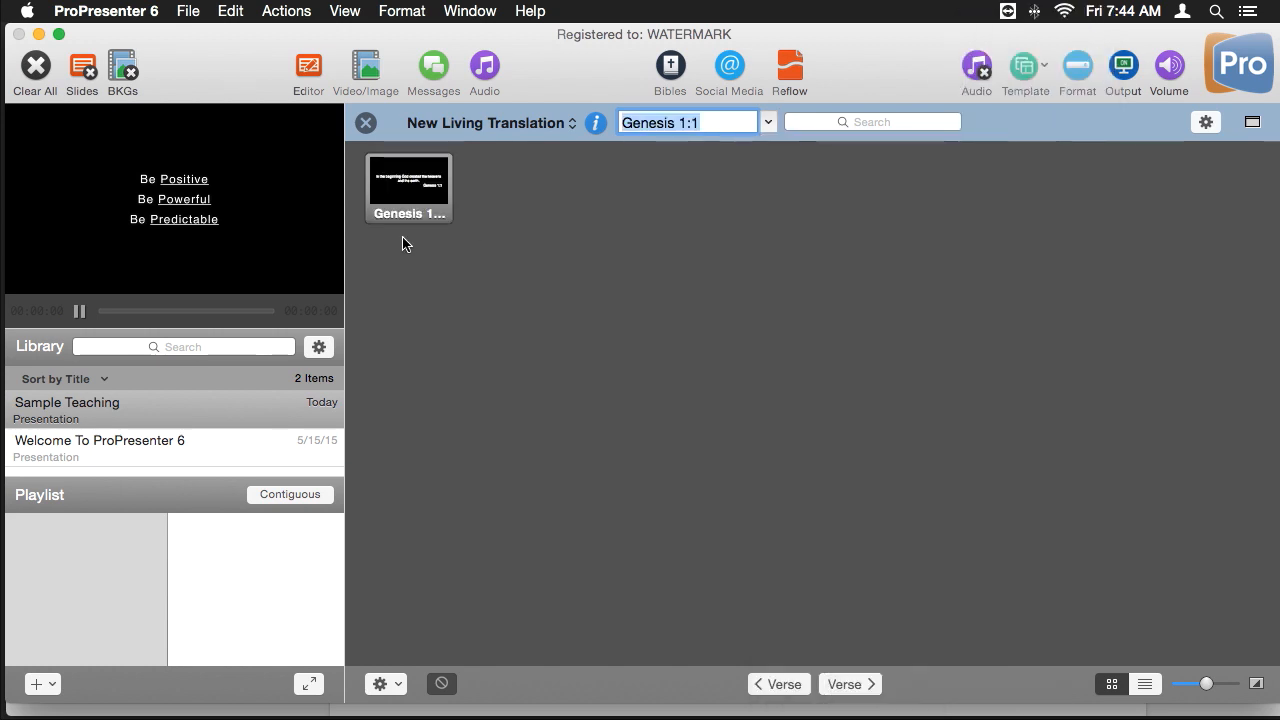
# - Extend the Bible lookup to Genesis 1:1-4 and show its first verse slide on the output
pyautogui.click(710, 123)
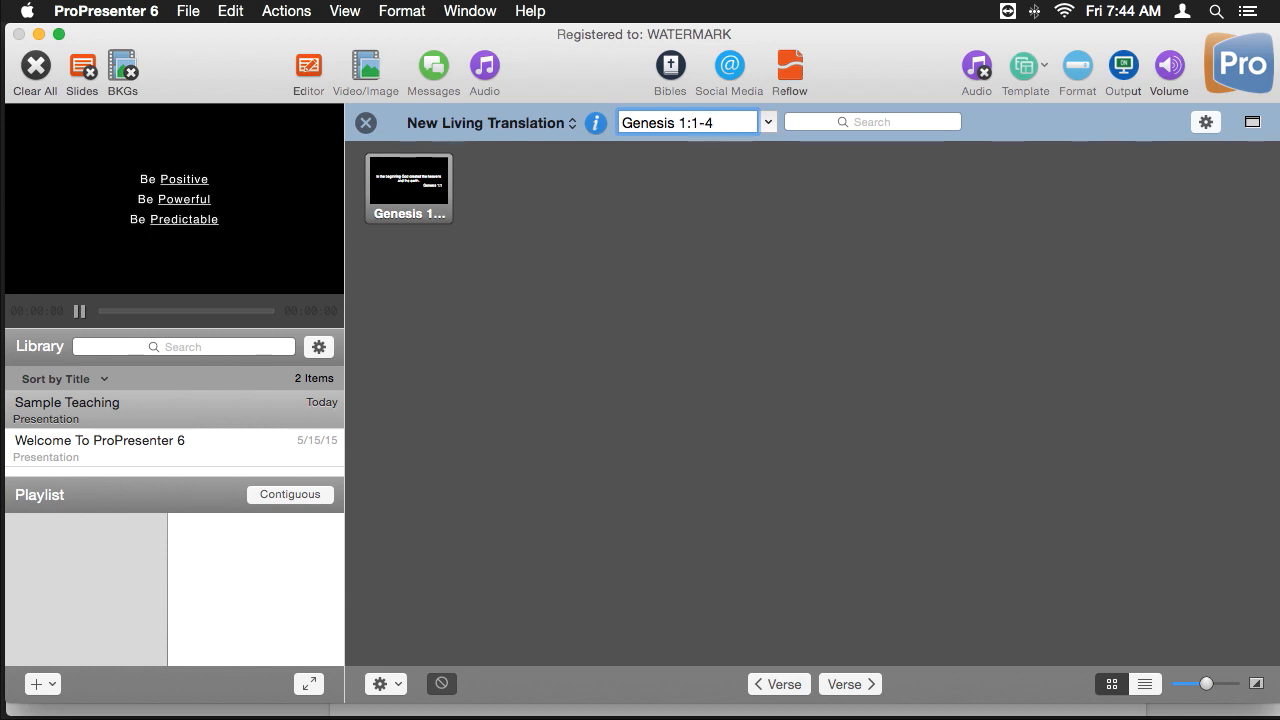
pyautogui.press('Return')
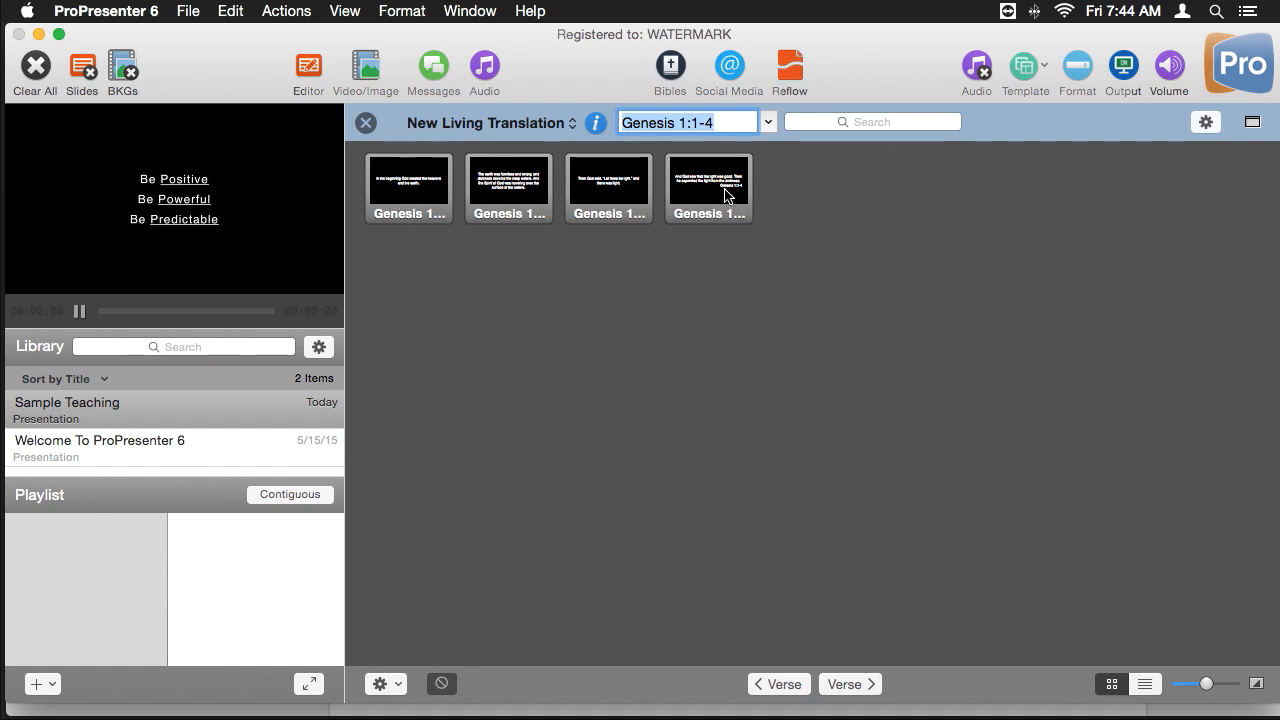
pyautogui.click(420, 208)
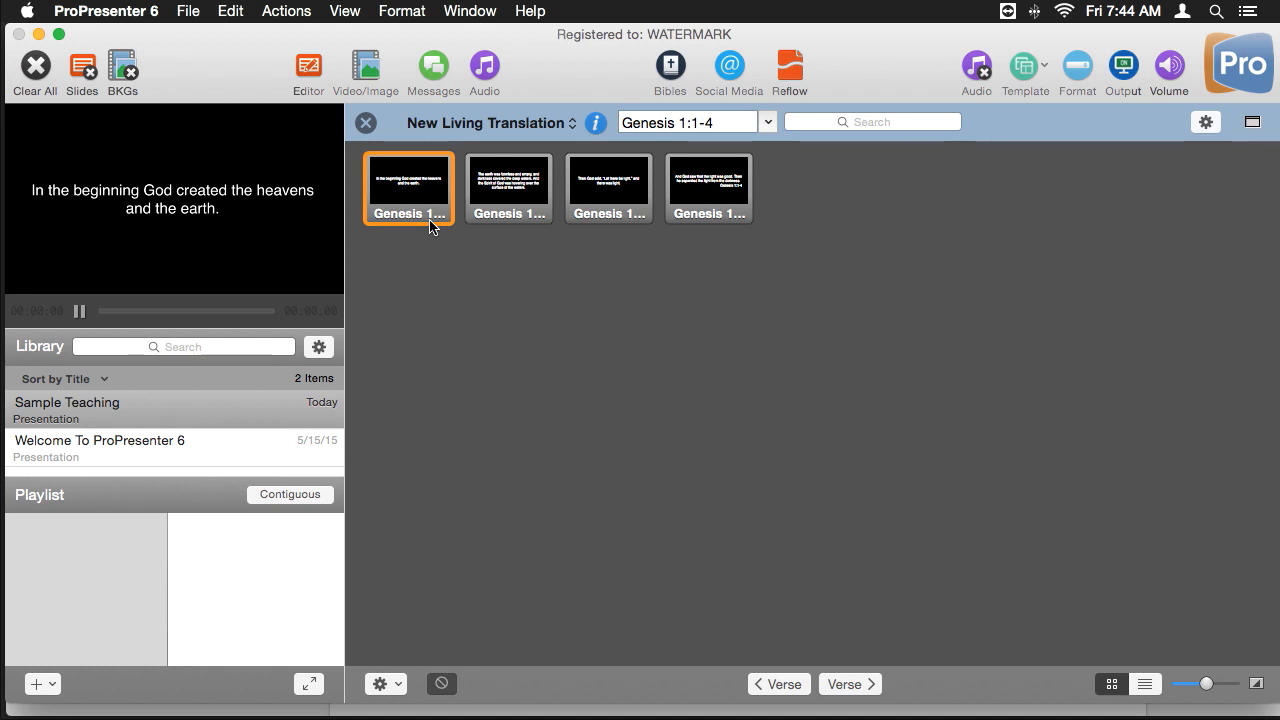
# - Copy the Genesis 1:1-4 slides into the current Sample Teaching document, and close the Bibles module and the slide editor
pyautogui.click(384, 686)
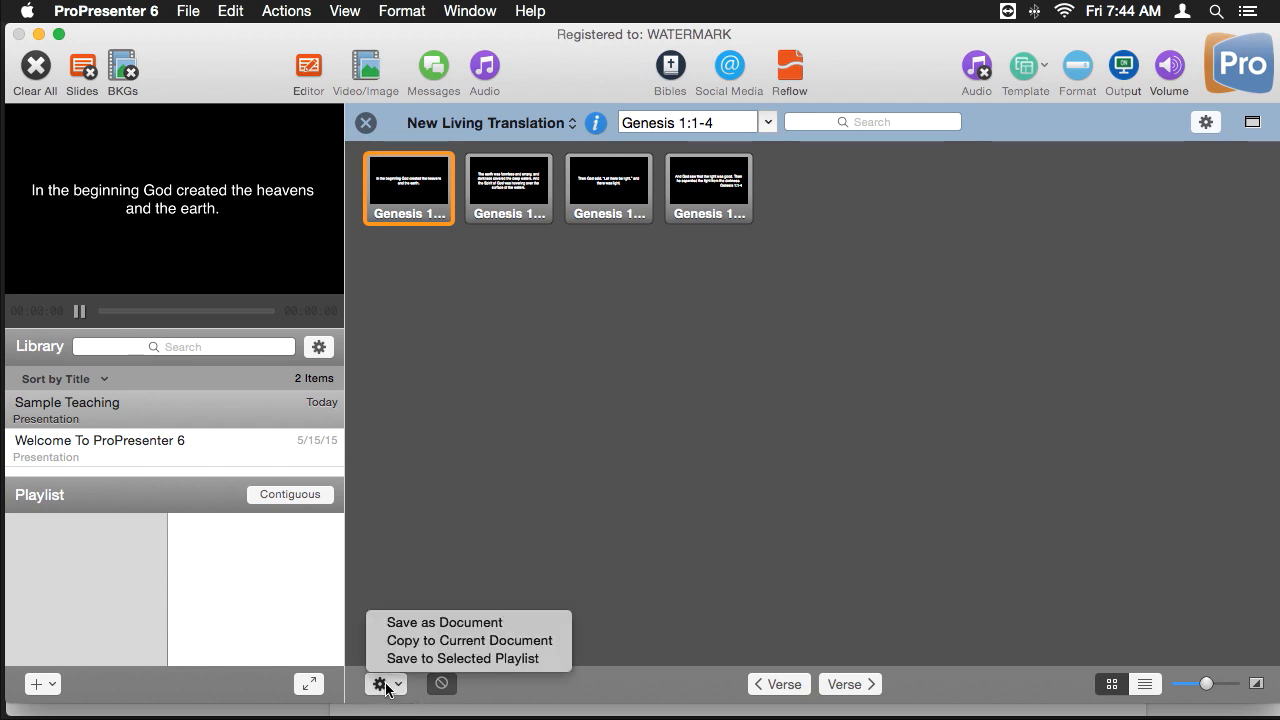
pyautogui.click(503, 645)
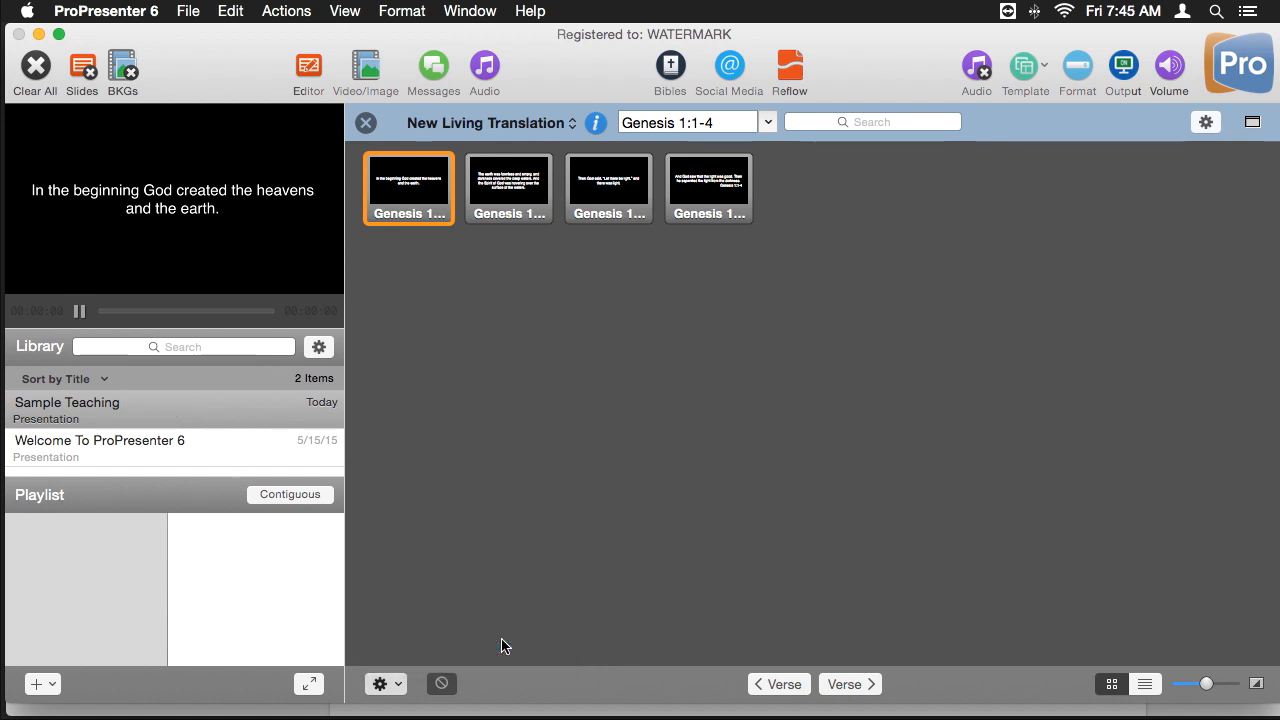
pyautogui.click(366, 122)
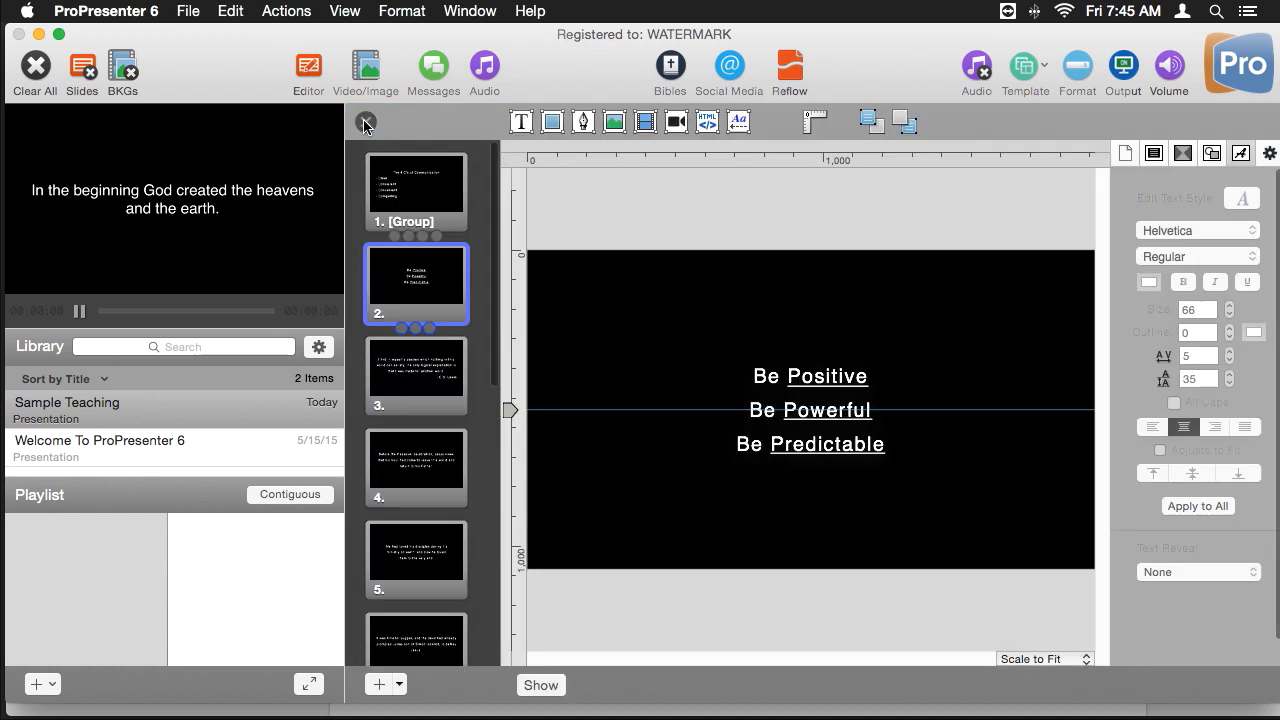
pyautogui.click(366, 122)
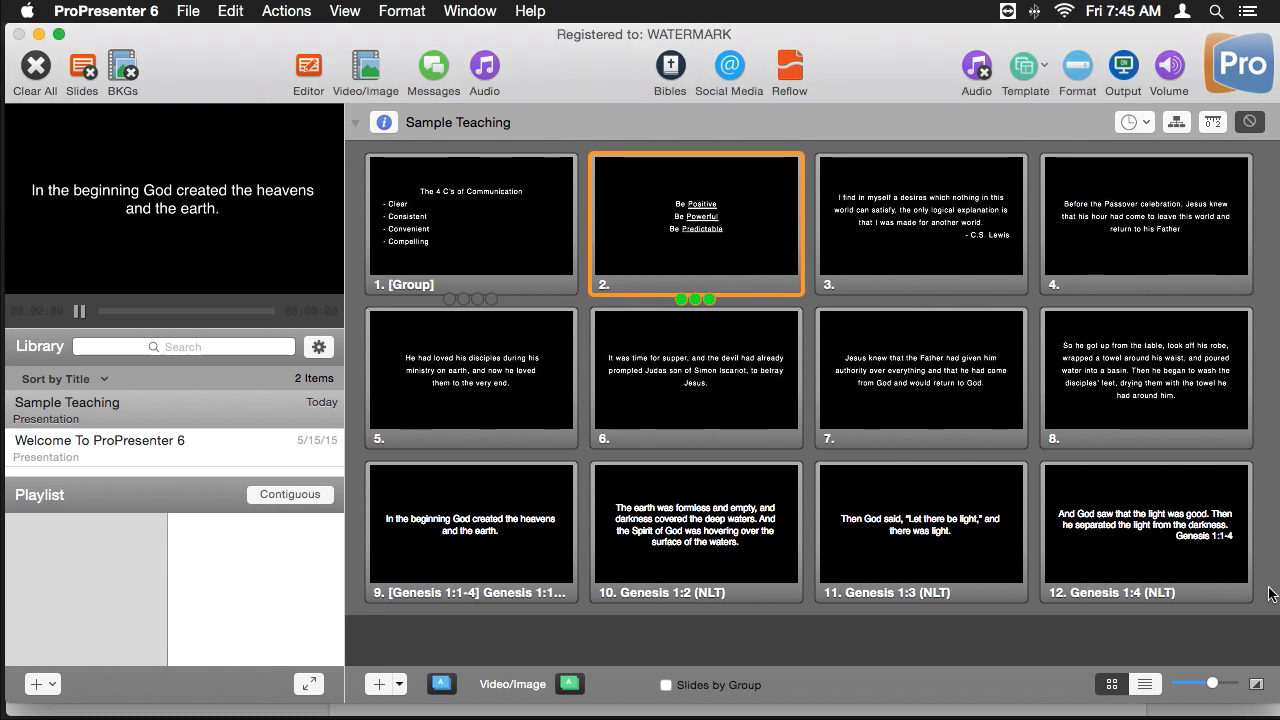
# - Apply the Helvetica Full Page template from Text Only Styles to the four Genesis slides
pyautogui.moveTo(1266, 594); pyautogui.dragTo(495, 517)
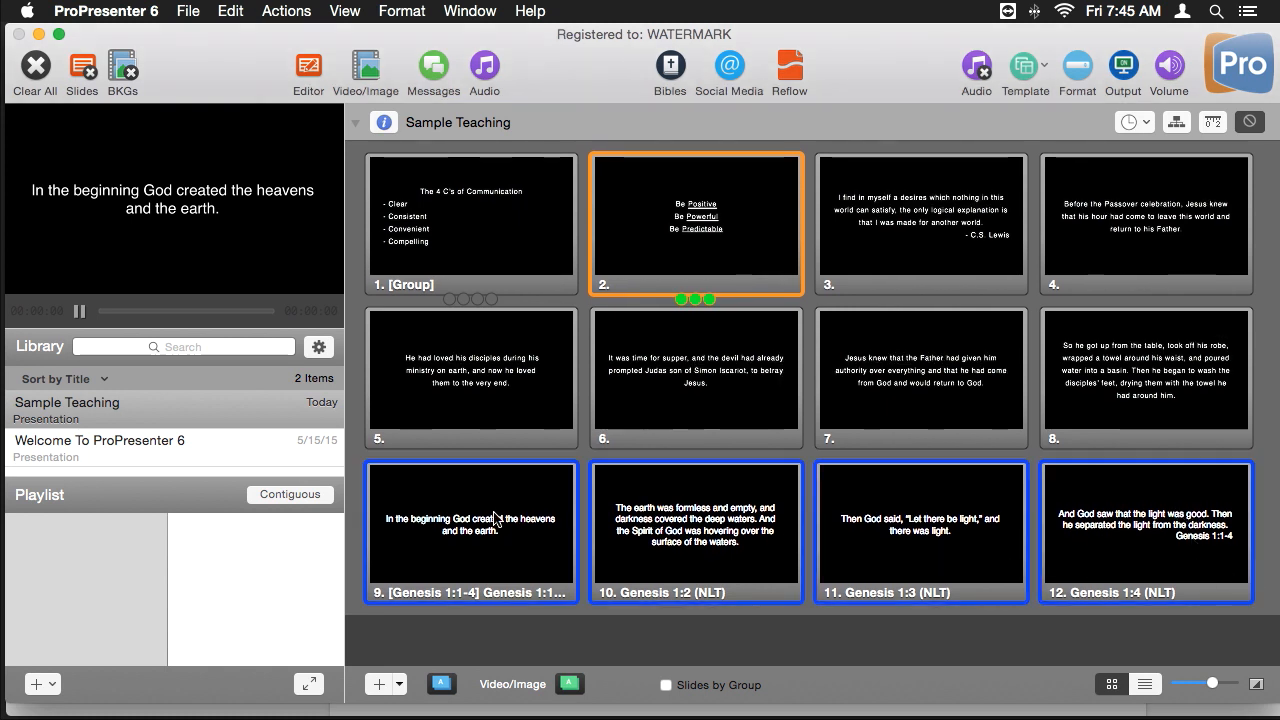
pyautogui.rightClick(495, 517)
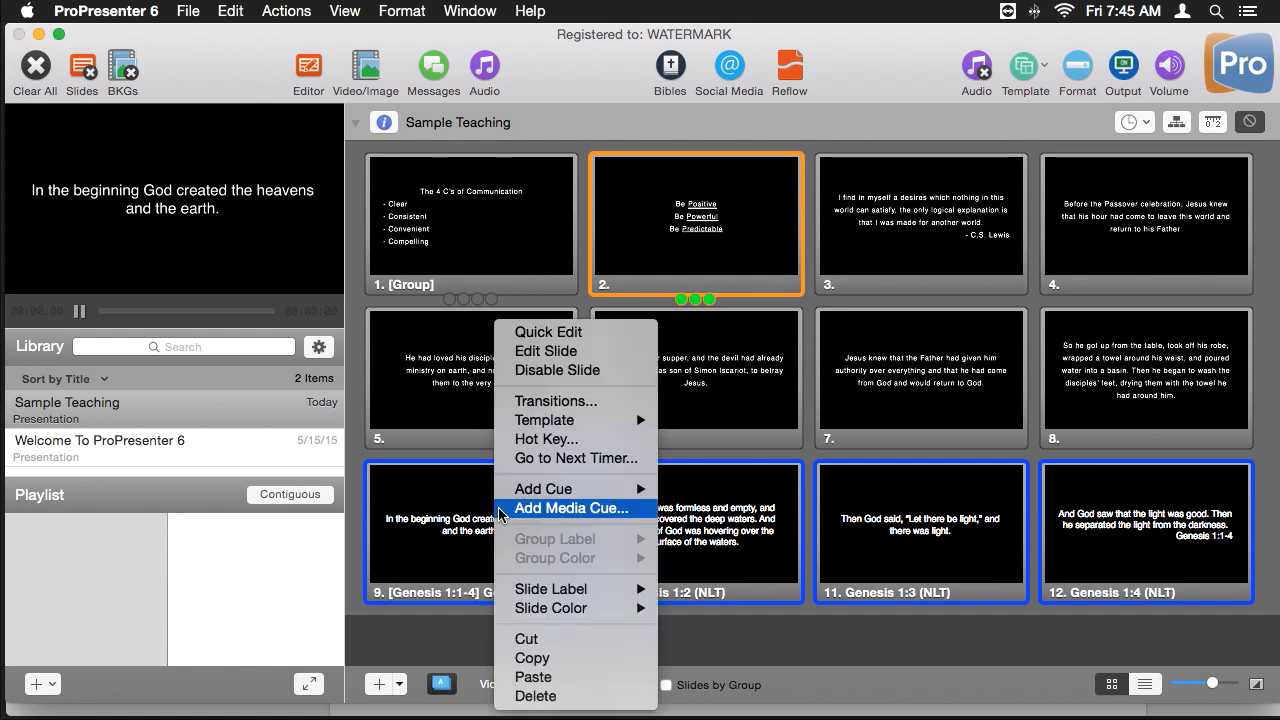
pyautogui.moveTo(588, 424)
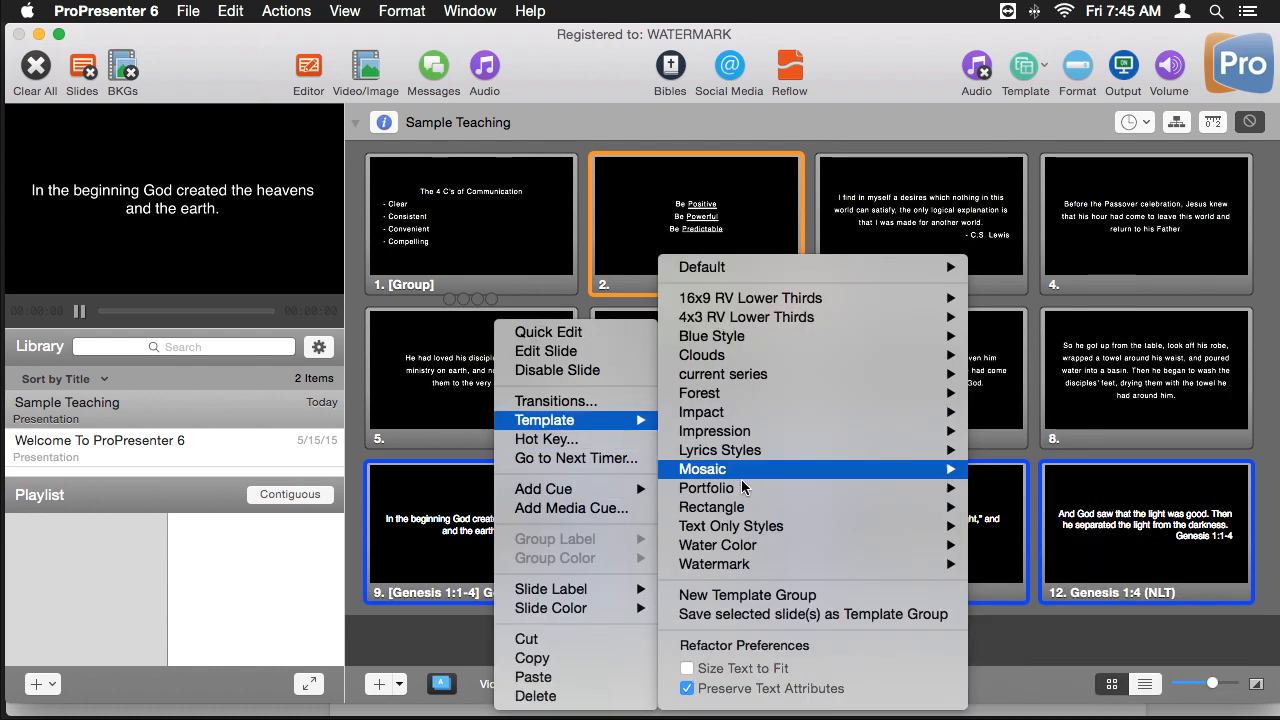
pyautogui.moveTo(765, 527)
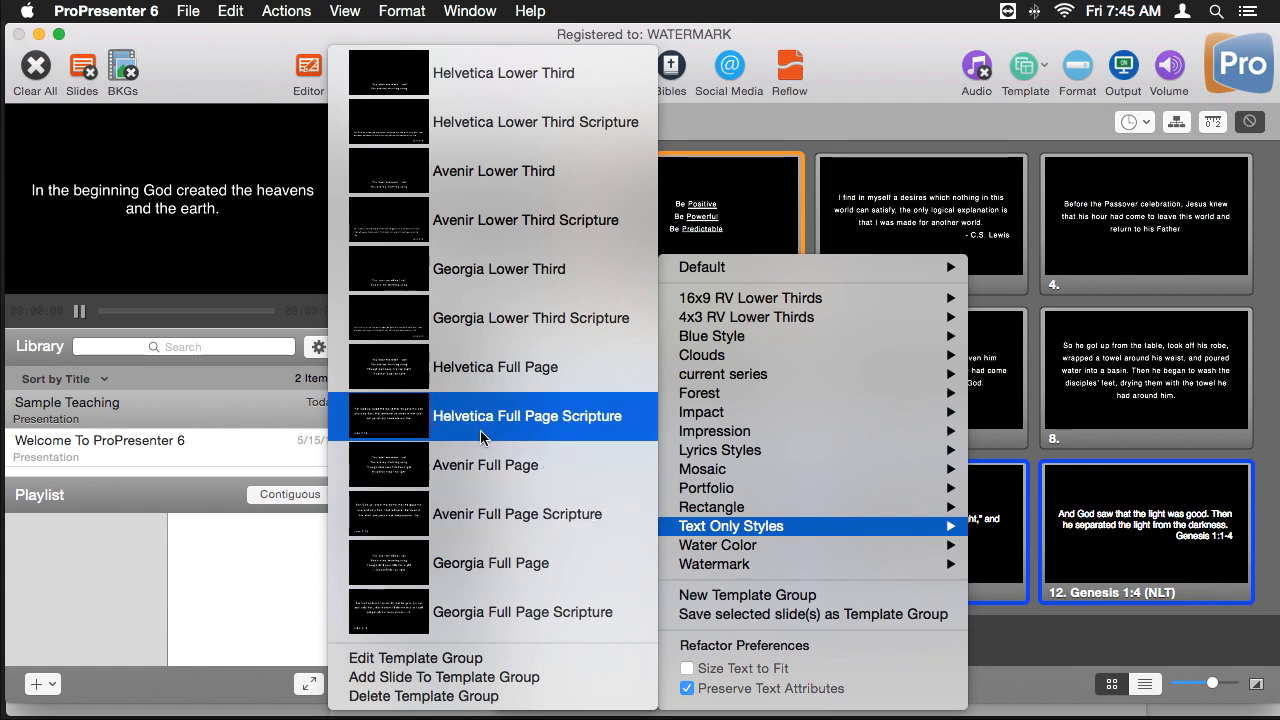
pyautogui.click(482, 379)
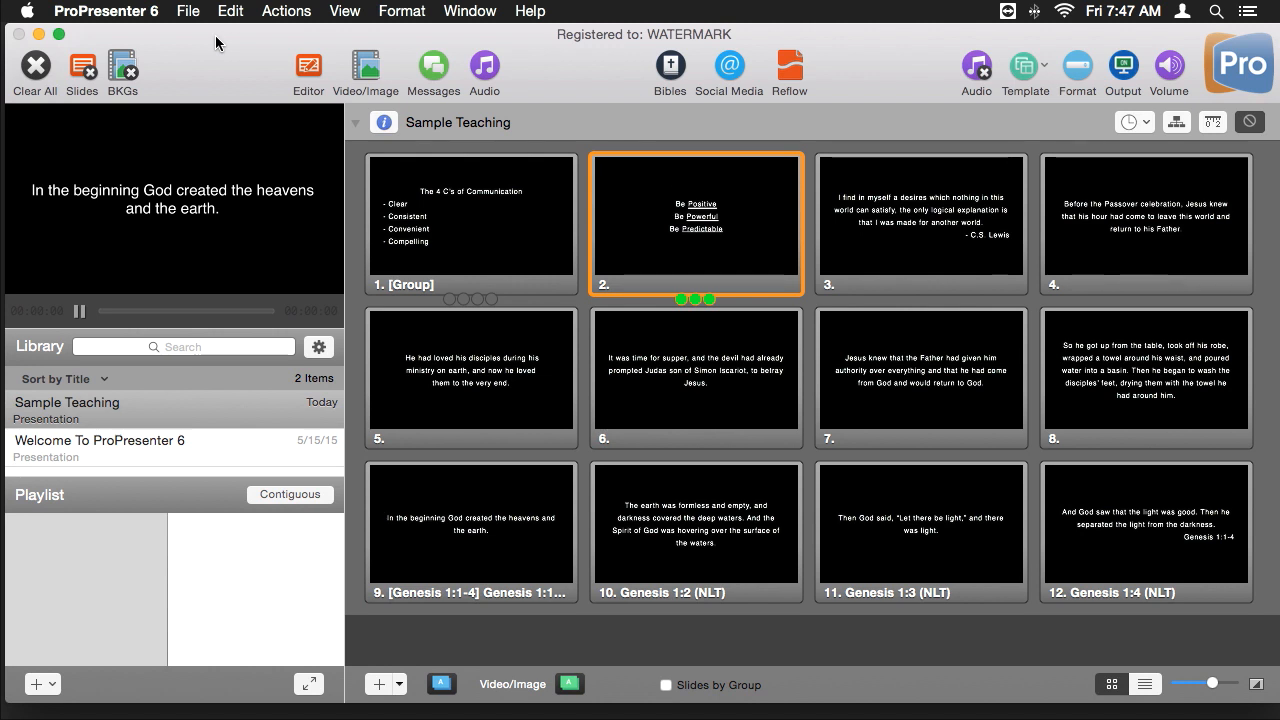
# - Import the Template.pro6 file from the desktop into the ProPresenter library
pyautogui.moveTo(215, 35); pyautogui.dragTo(355, 37)
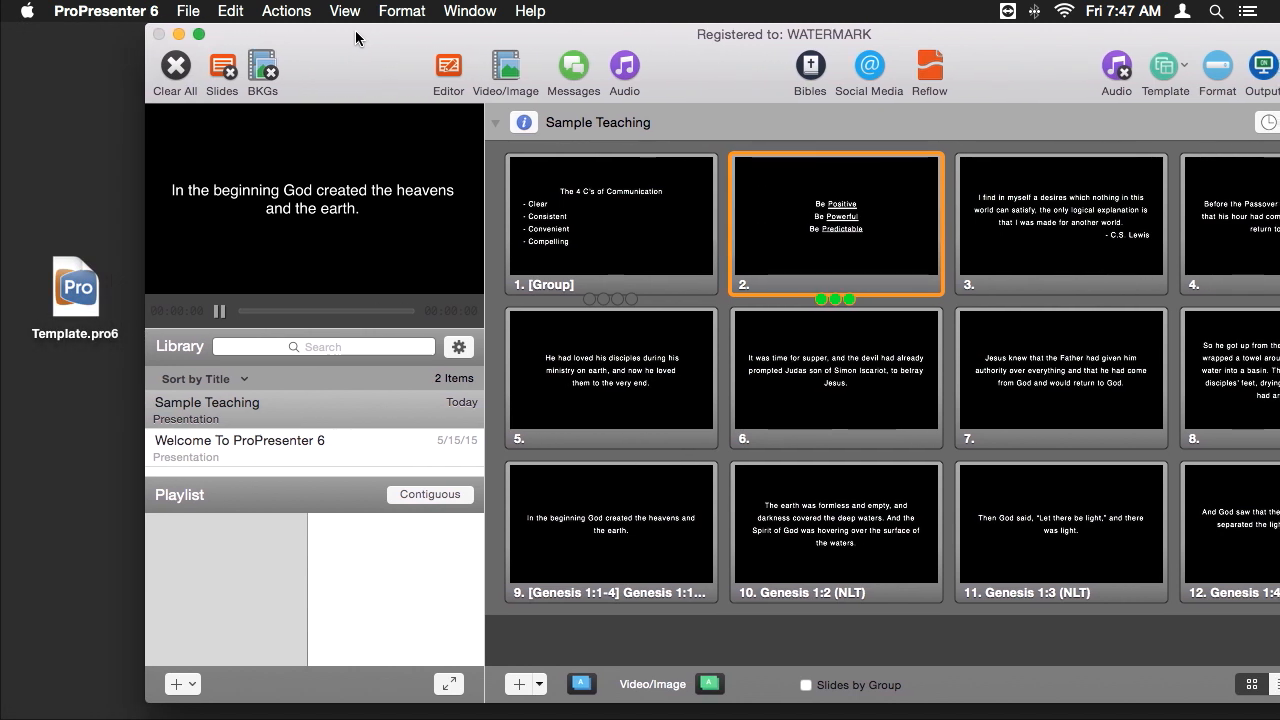
pyautogui.click(73, 290)
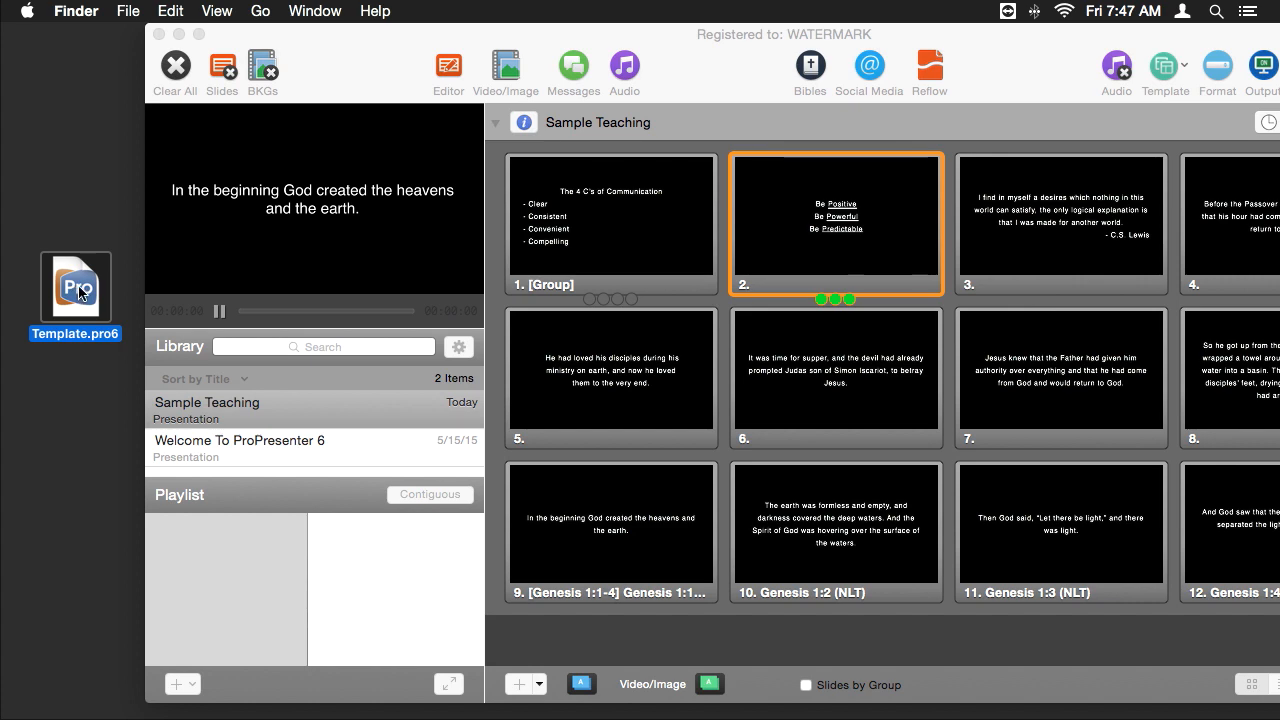
pyautogui.doubleClick(80, 292)
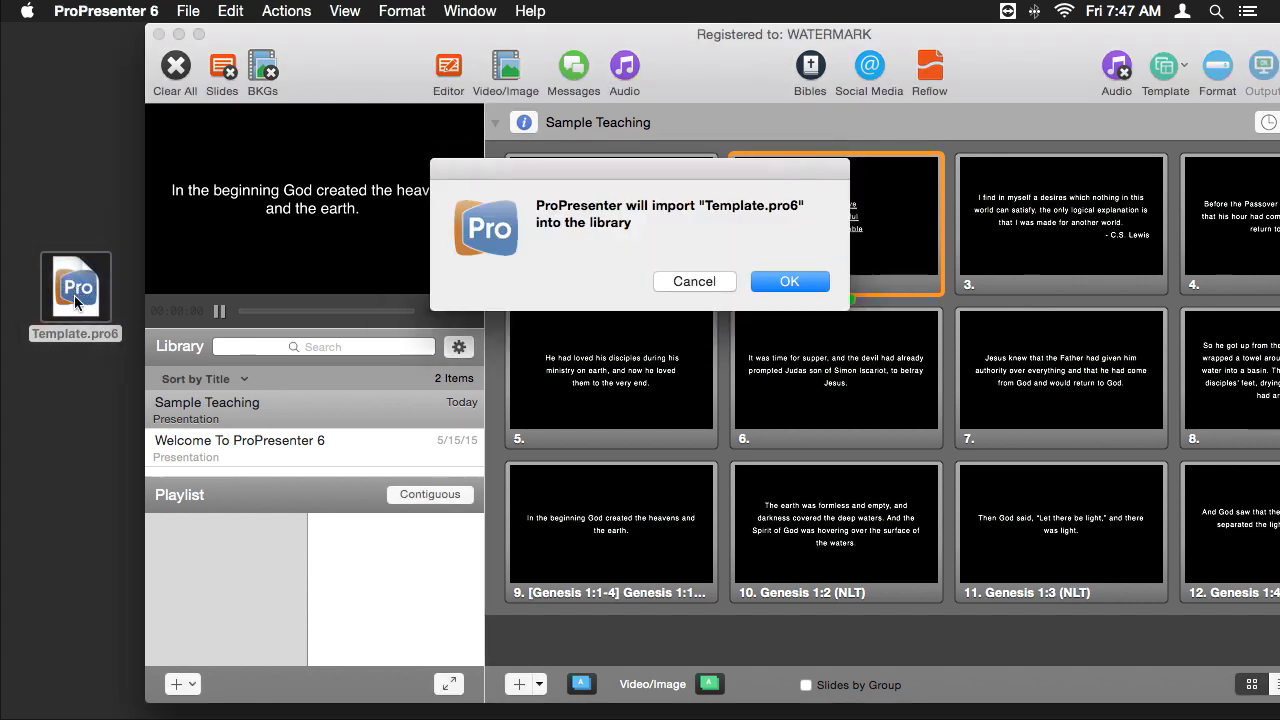
pyautogui.click(796, 280)
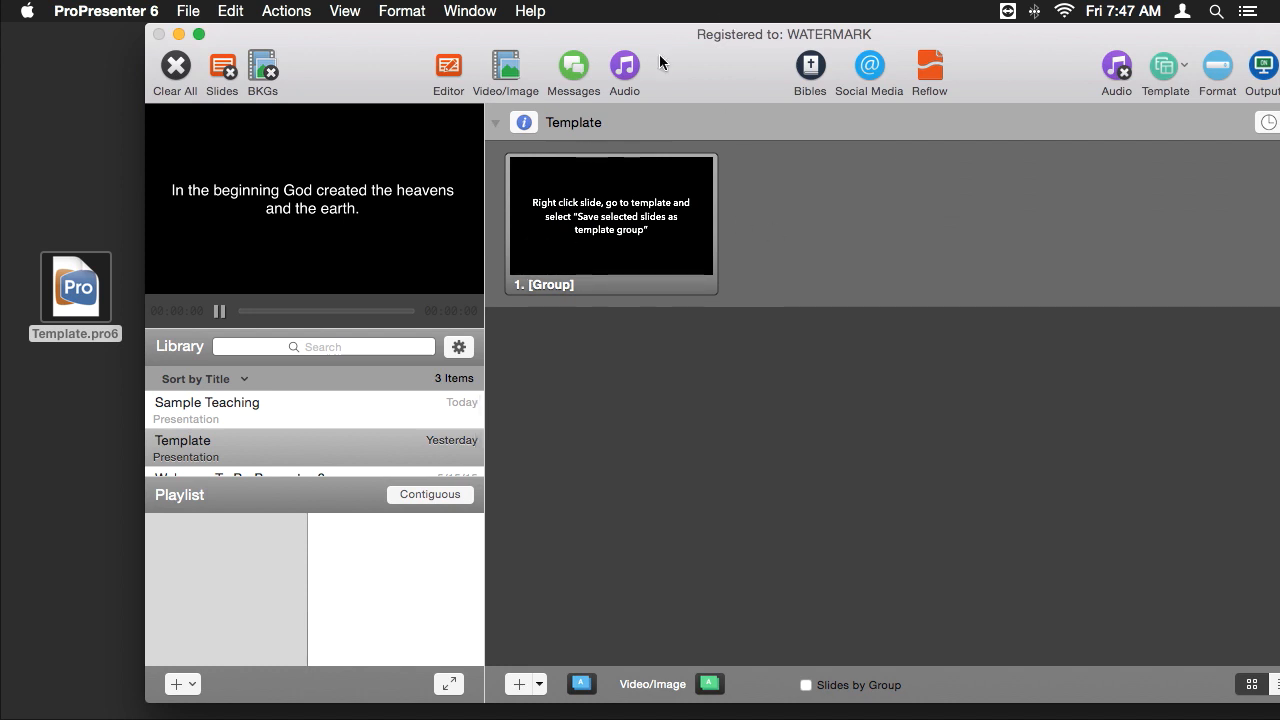
pyautogui.moveTo(672, 39); pyautogui.dragTo(532, 27)
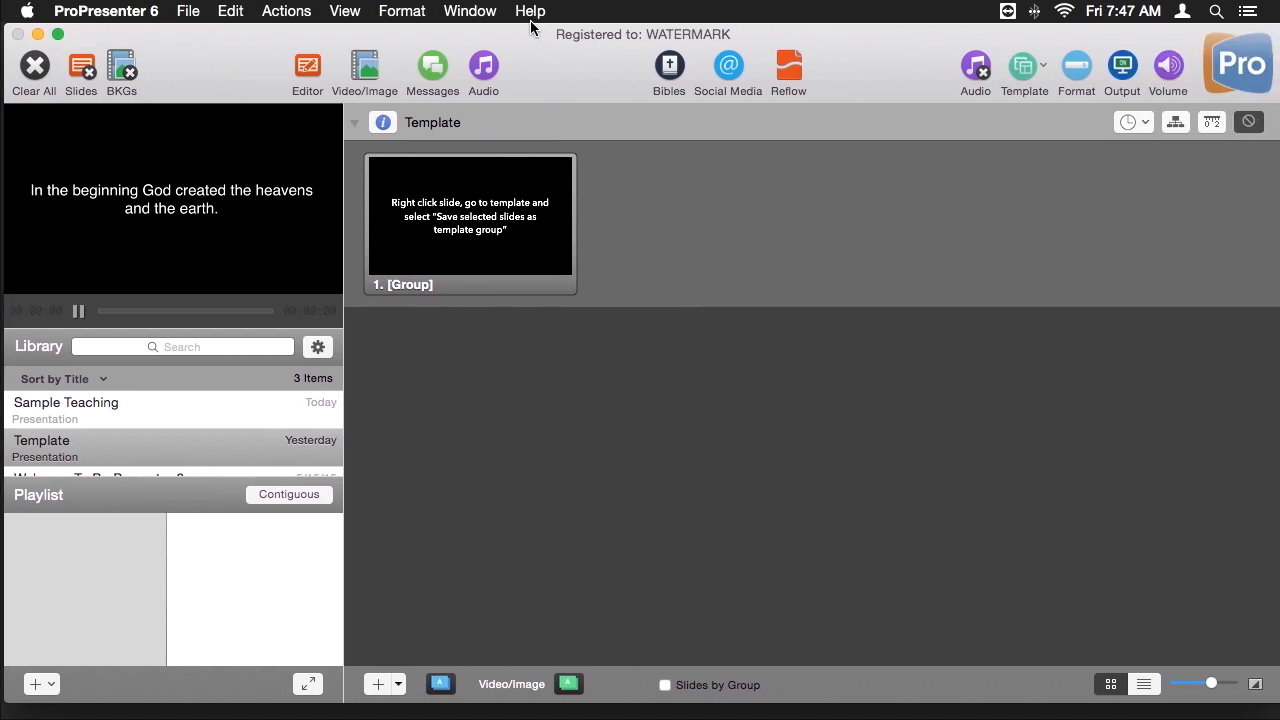
# - Save the imported Template slide as a new template group named "Sample Series"
pyautogui.rightClick(471, 201)
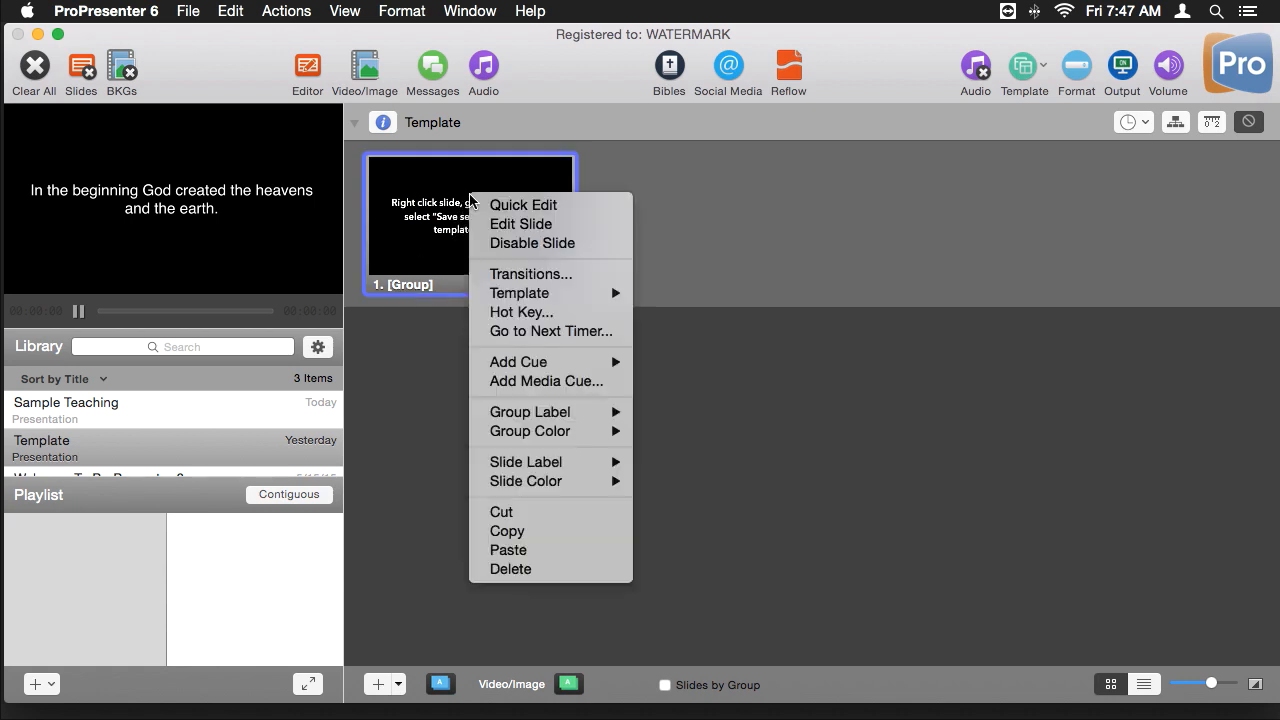
pyautogui.moveTo(537, 300)
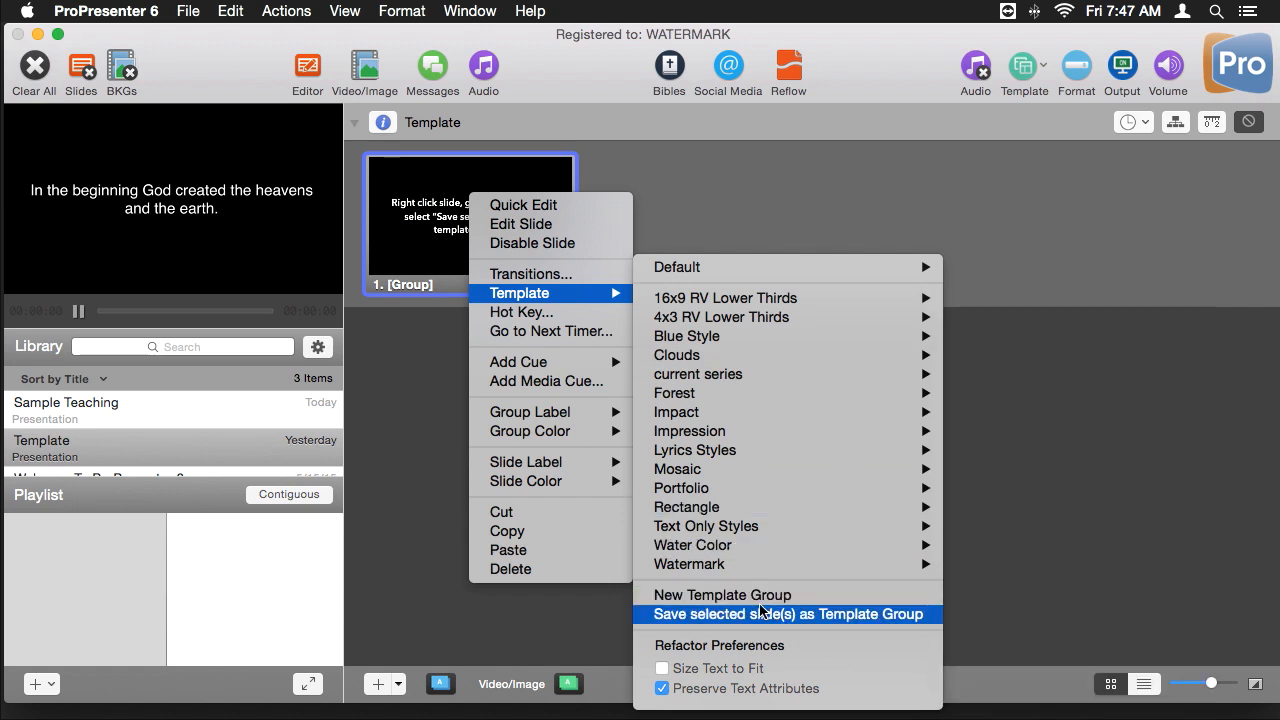
pyautogui.click(882, 619)
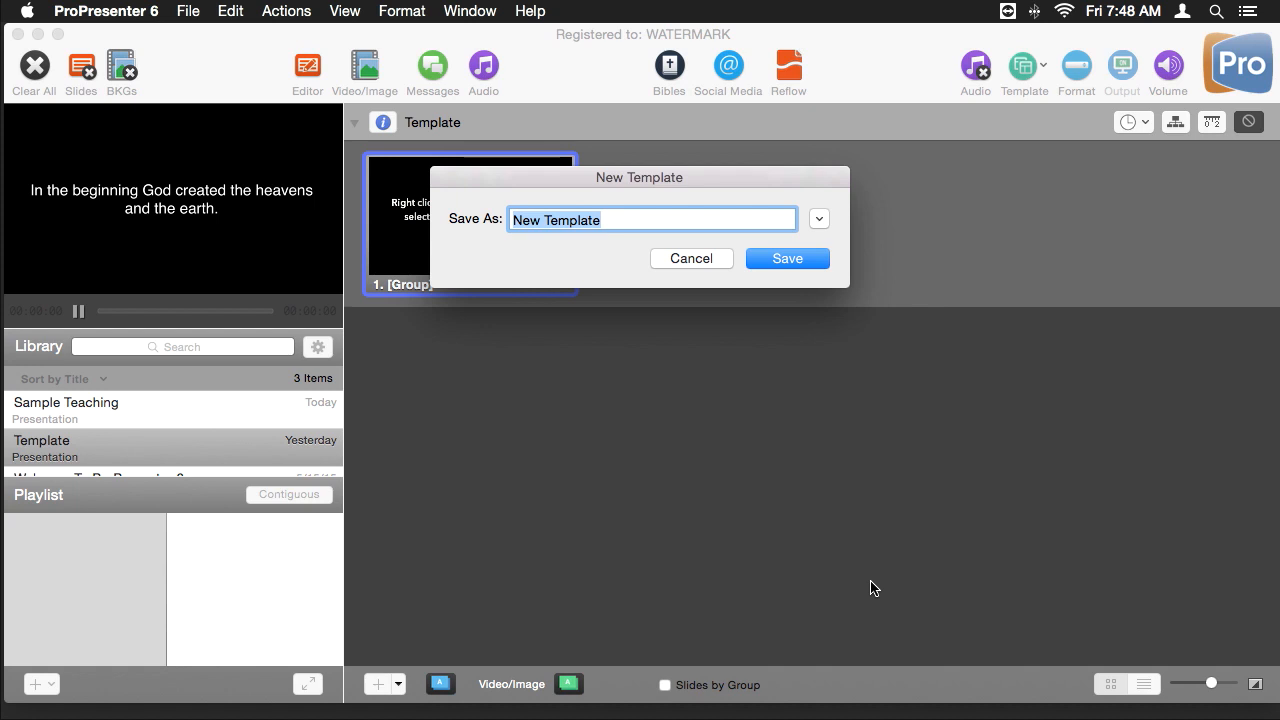
pyautogui.write('Sample Series')
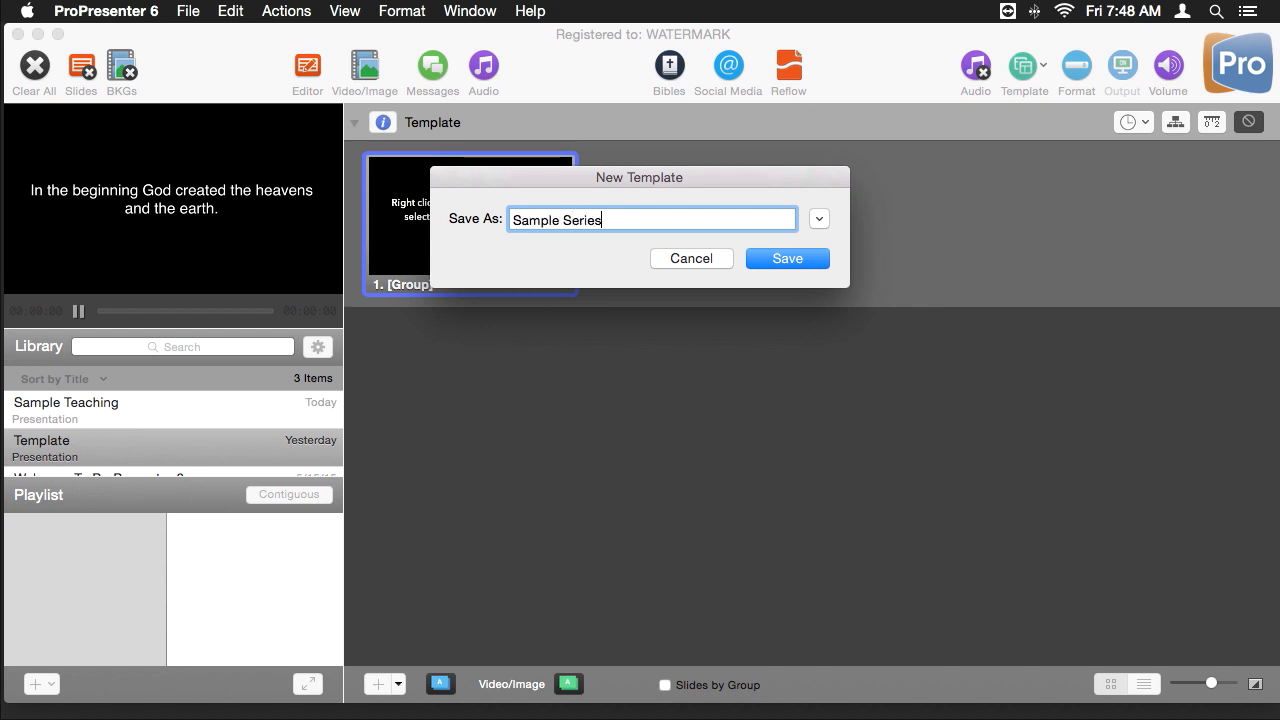
pyautogui.click(798, 258)
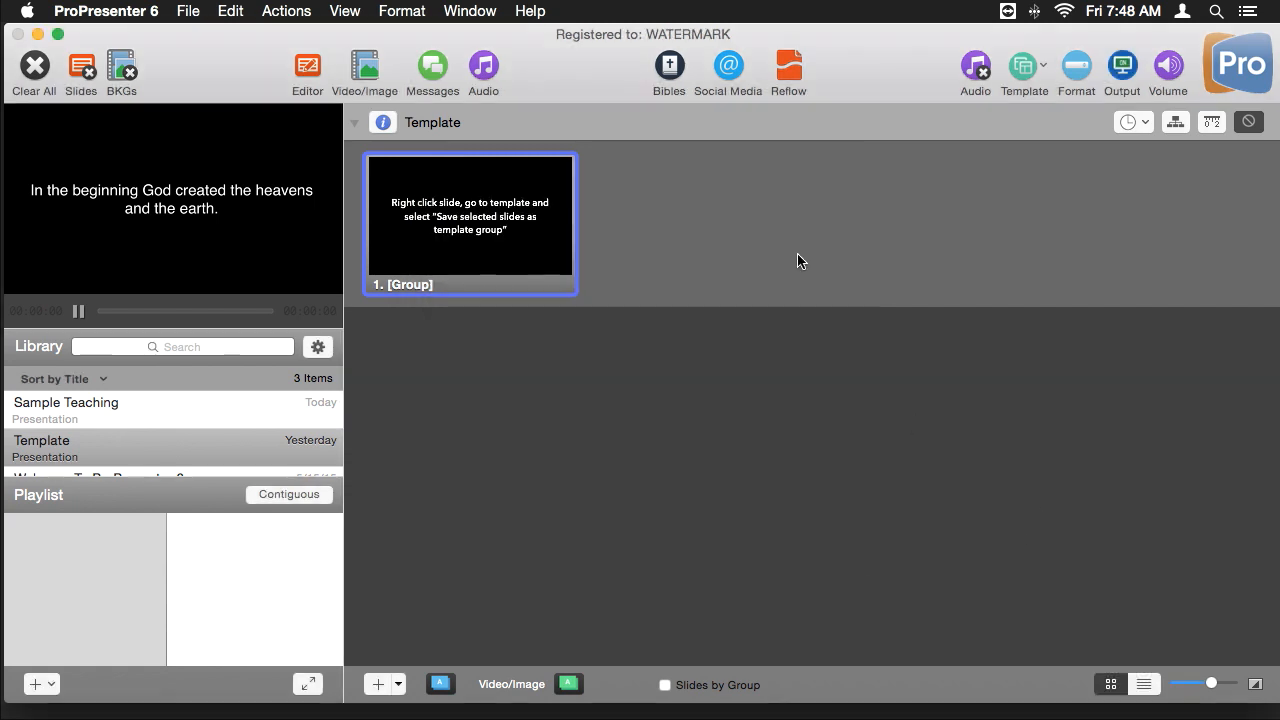
# - Apply Template 1 from the Sample Series group to the whole Sample Teaching presentation
pyautogui.click(97, 408)
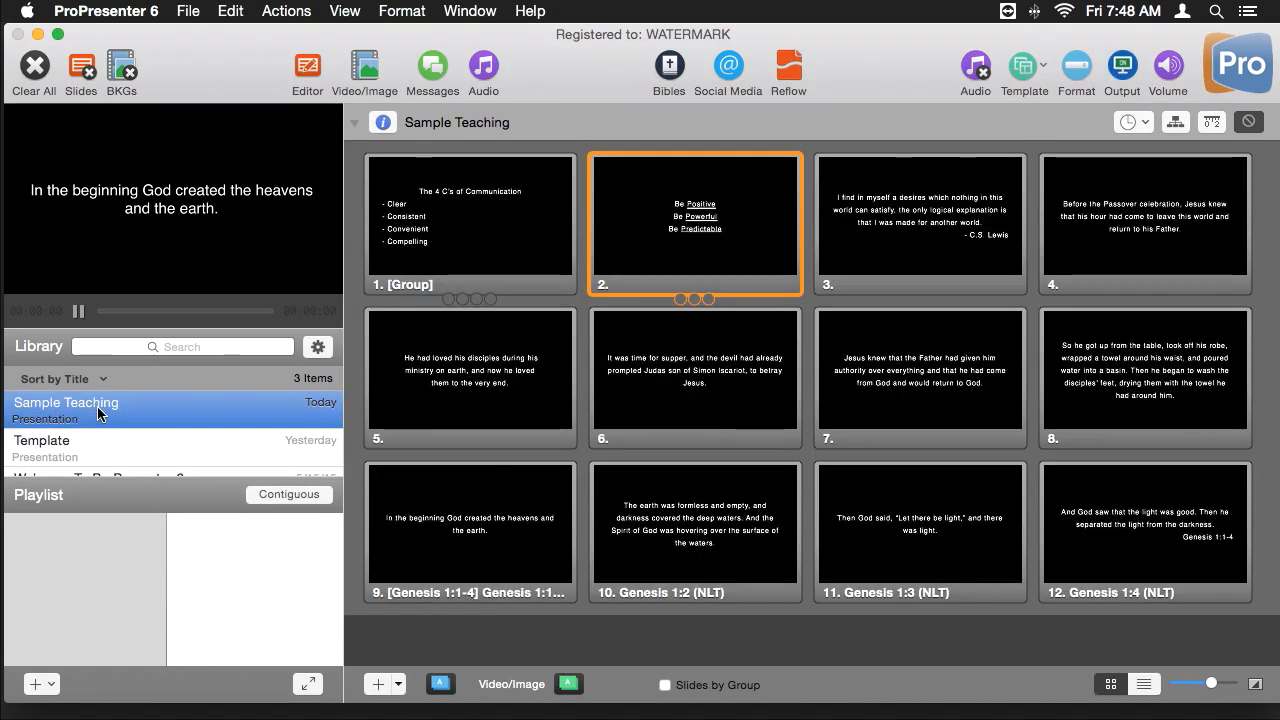
pyautogui.click(1044, 64)
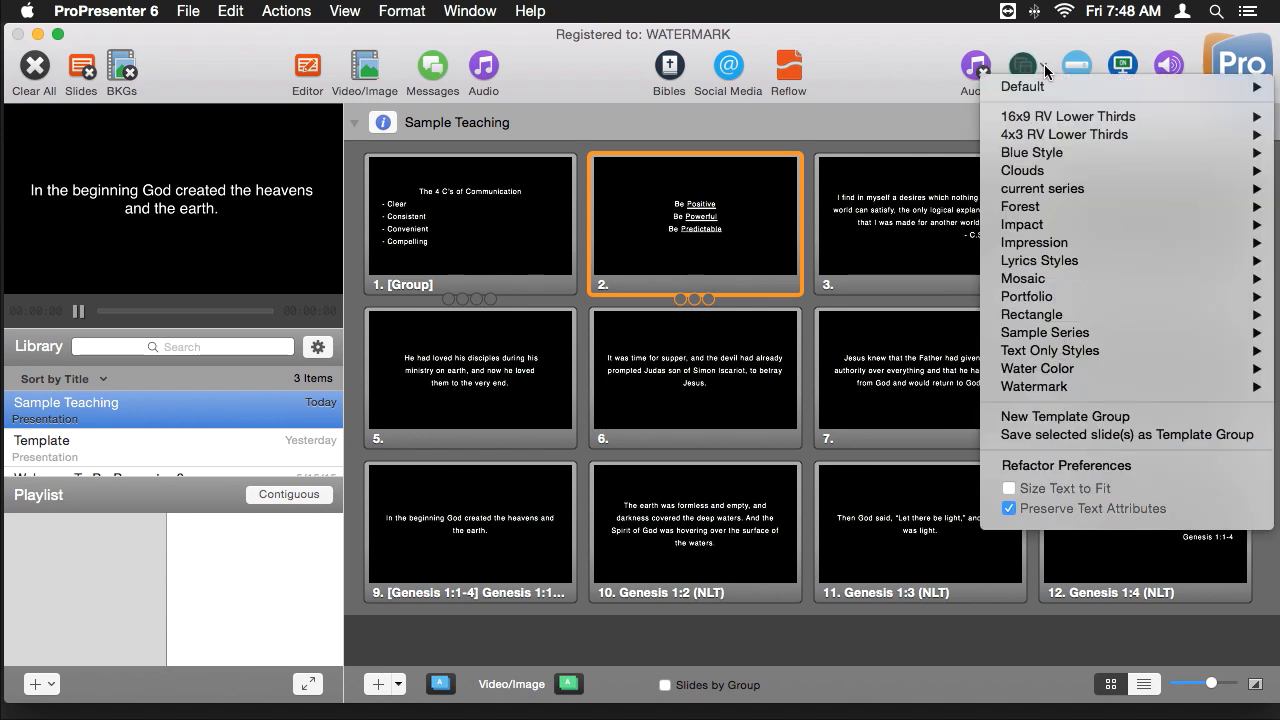
pyautogui.moveTo(1065, 336)
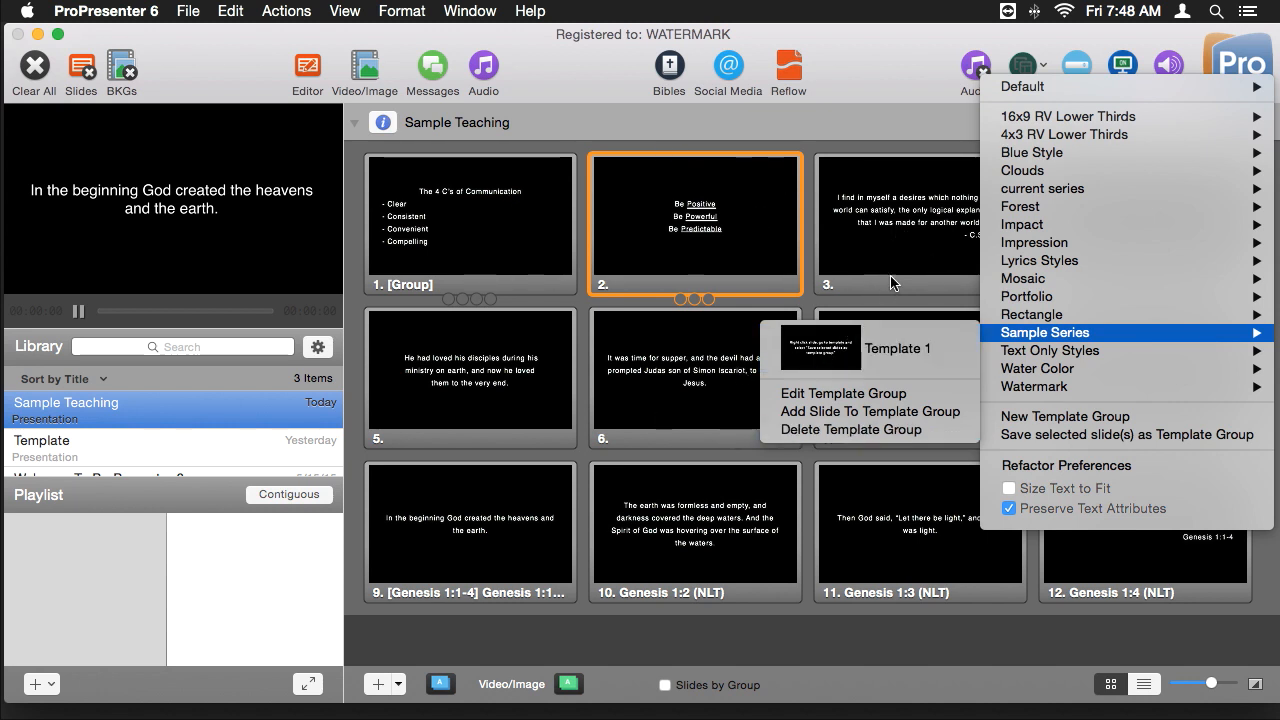
pyautogui.click(871, 360)
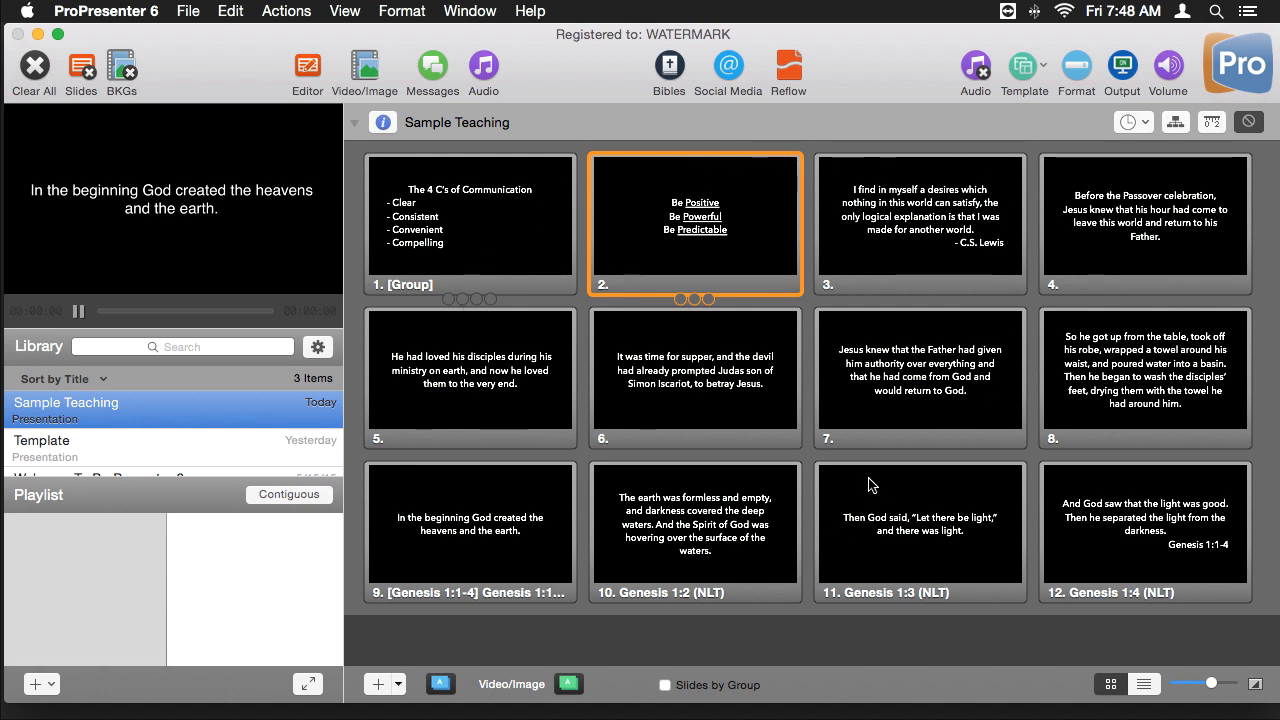
pyautogui.click(1042, 67)
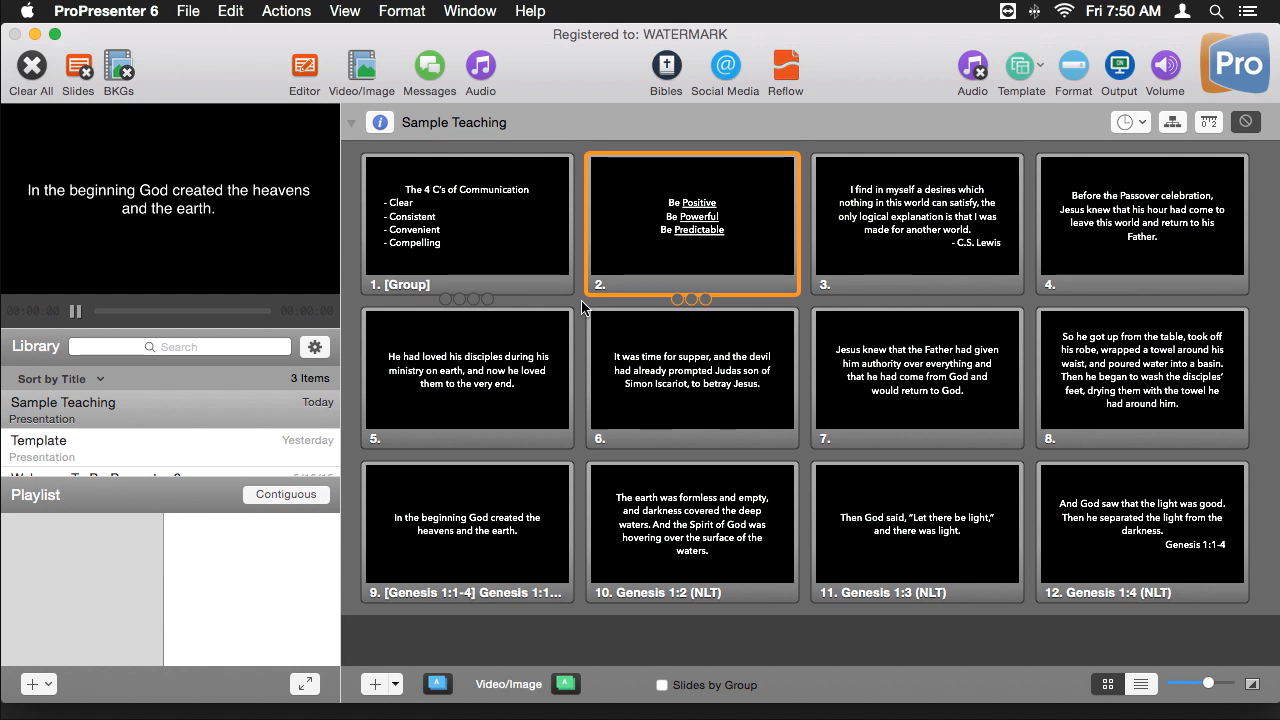
# - Add sampleSeries.jpg from the desktop as a new opening slide of Sample Teaching
pyautogui.moveTo(201, 45); pyautogui.dragTo(342, 45)
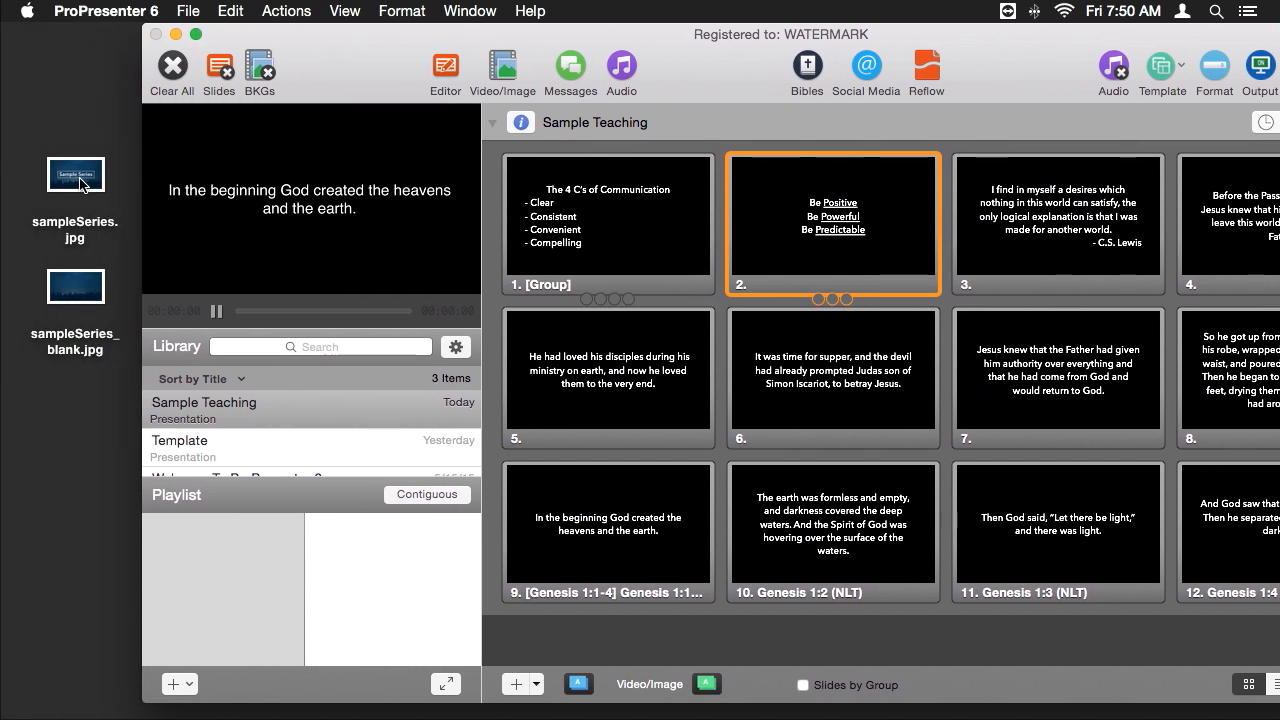
pyautogui.moveTo(84, 180); pyautogui.dragTo(497, 236)
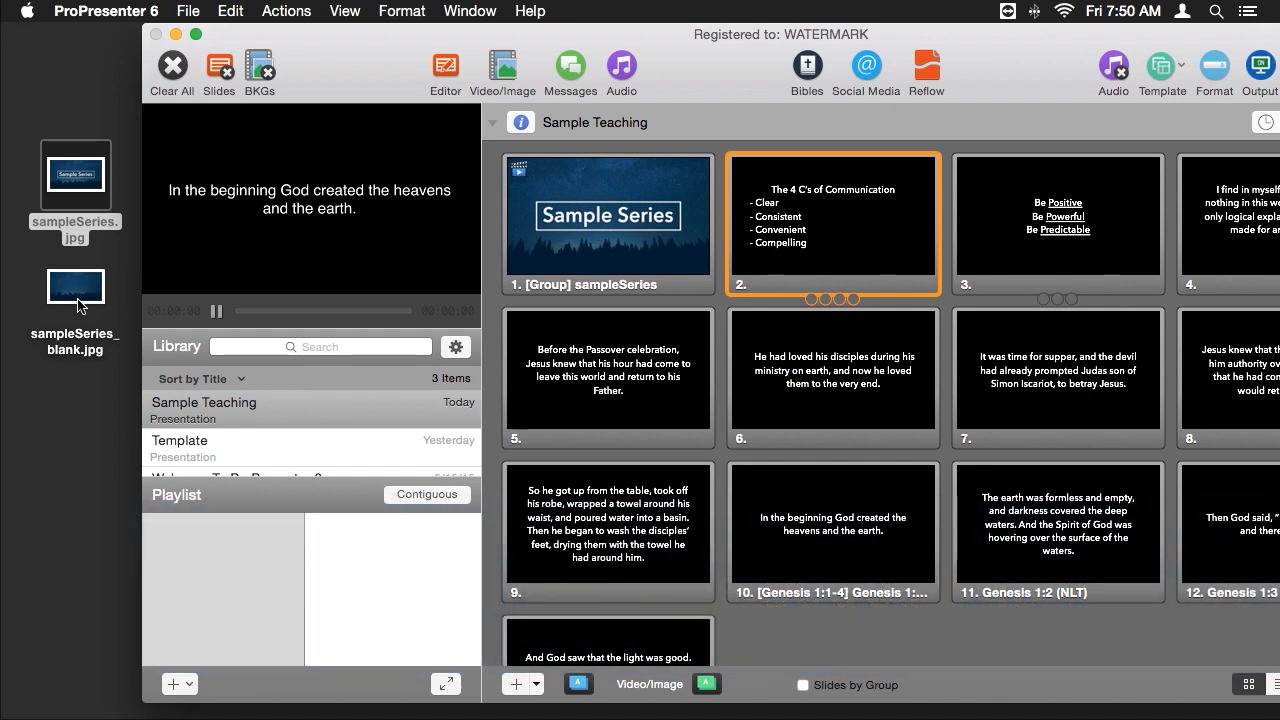
# - Set sampleSeries_blank.jpg from the desktop as the background of every slide after the title slide
pyautogui.moveTo(75, 295); pyautogui.dragTo(836, 218)
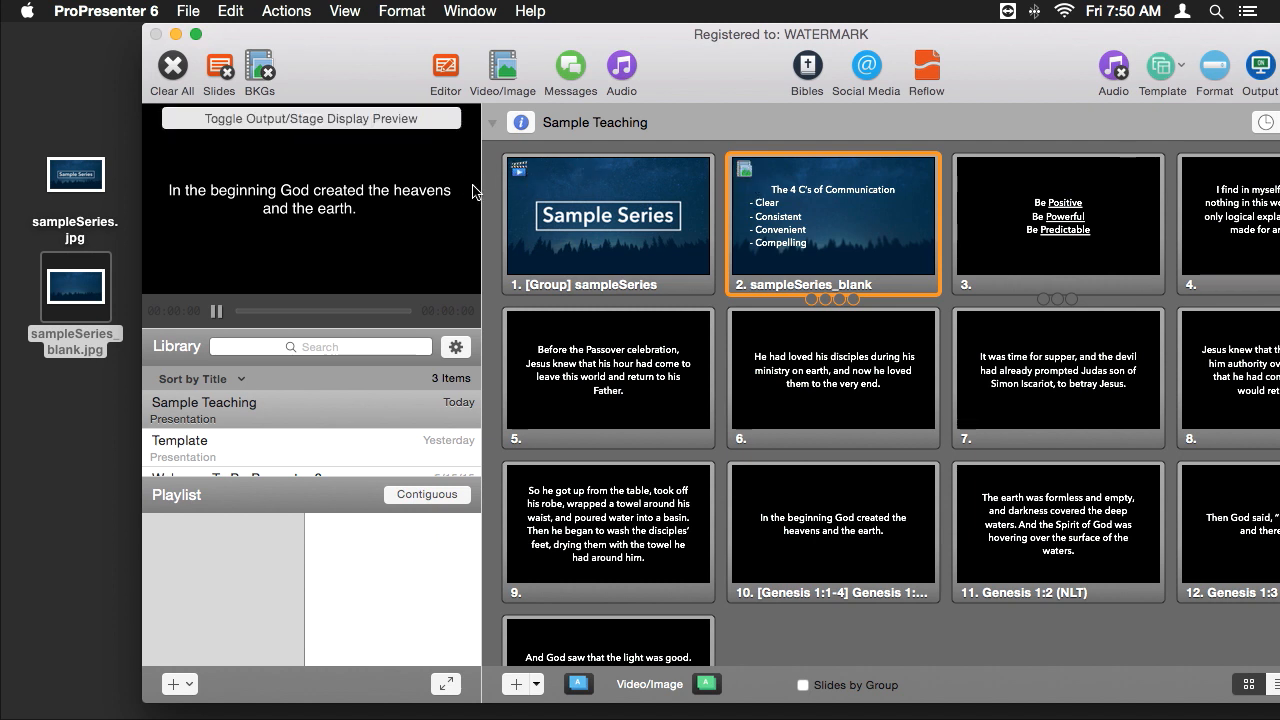
pyautogui.moveTo(84, 299); pyautogui.dragTo(1125, 237)
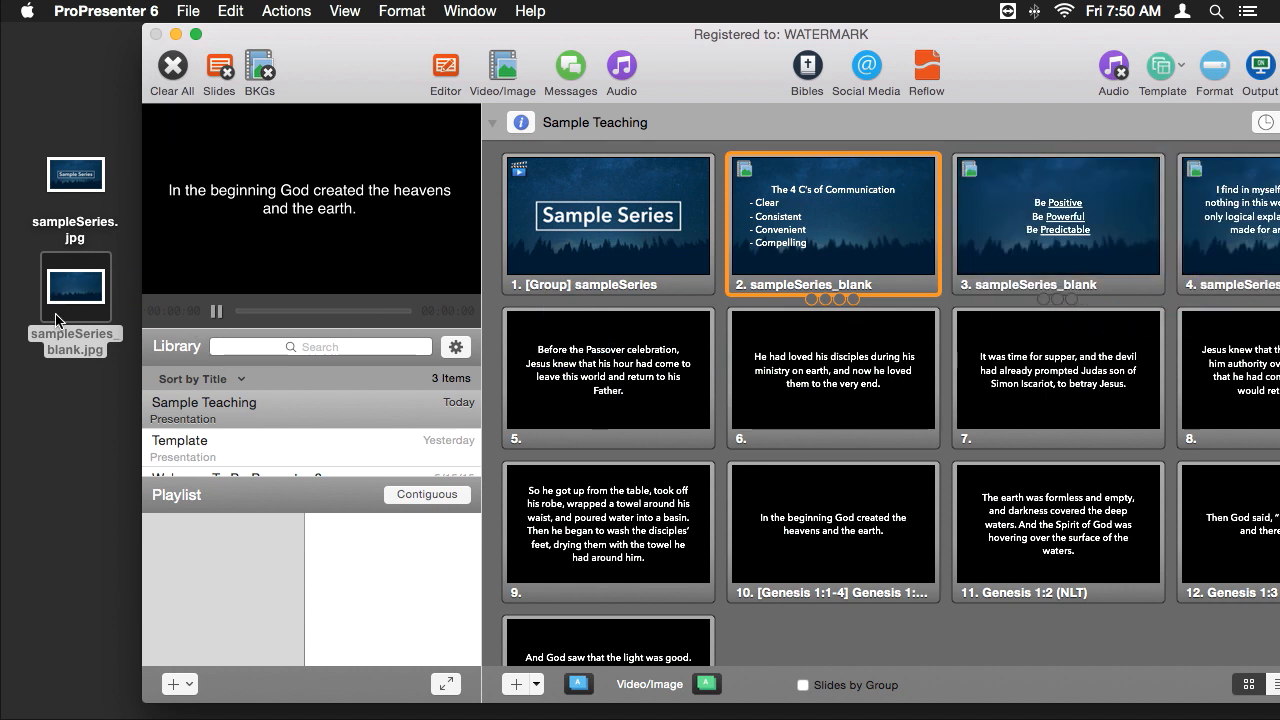
pyautogui.moveTo(73, 297); pyautogui.dragTo(832, 358)
pyautogui.moveTo(62, 295); pyautogui.dragTo(1060, 371)
pyautogui.moveTo(70, 303); pyautogui.dragTo(1230, 370)
pyautogui.moveTo(84, 289); pyautogui.dragTo(586, 543)
pyautogui.moveTo(84, 290); pyautogui.dragTo(779, 515)
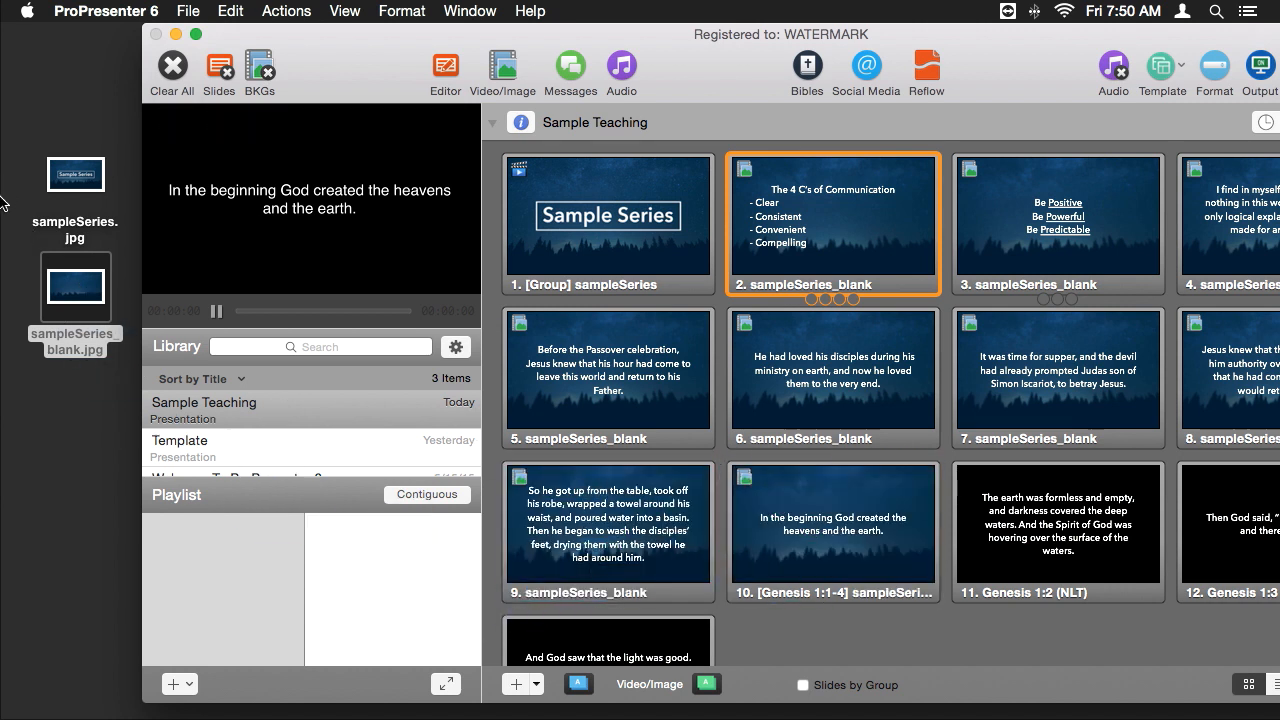
pyautogui.moveTo(90, 293); pyautogui.dragTo(1040, 515)
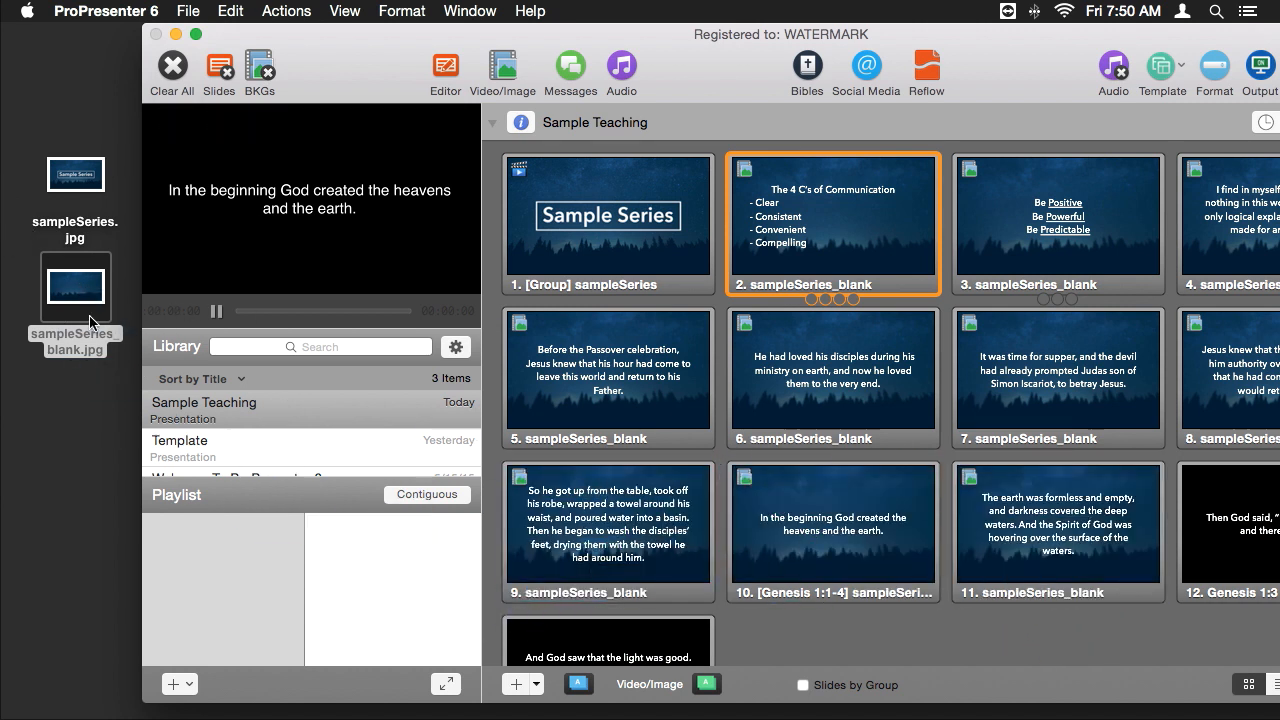
pyautogui.moveTo(95, 300); pyautogui.dragTo(1228, 540)
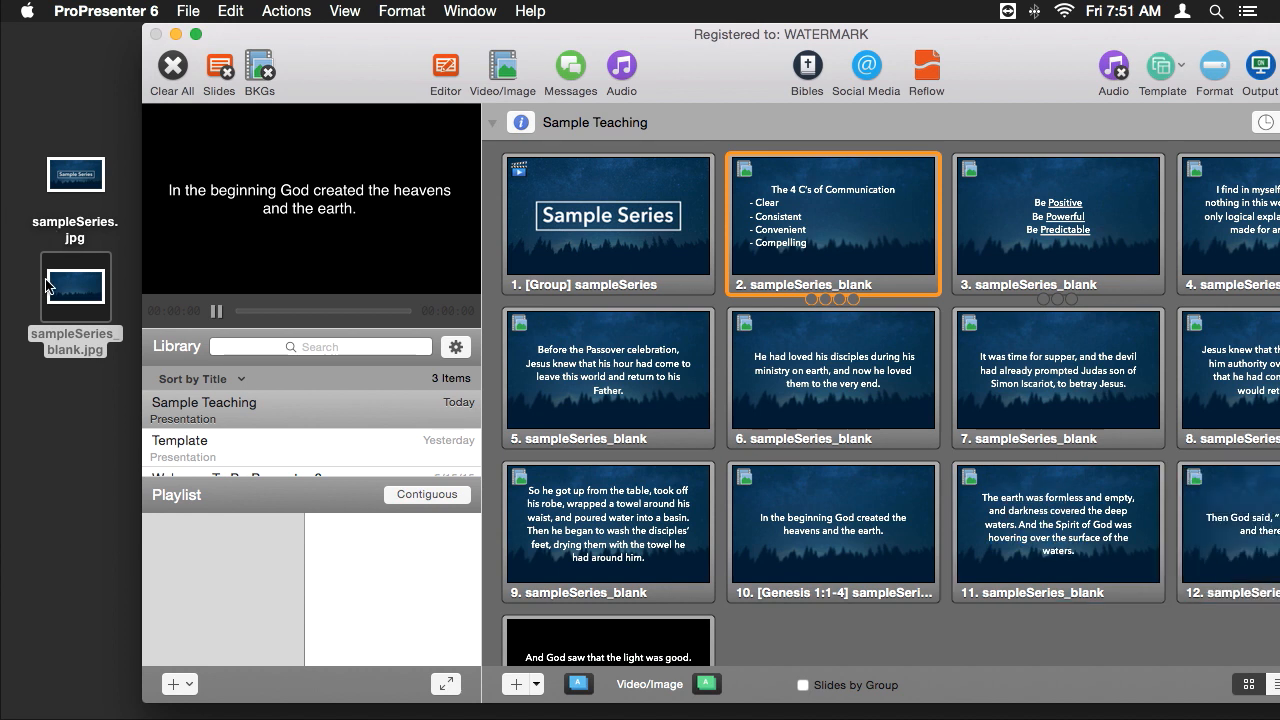
pyautogui.moveTo(47, 285); pyautogui.dragTo(597, 645)
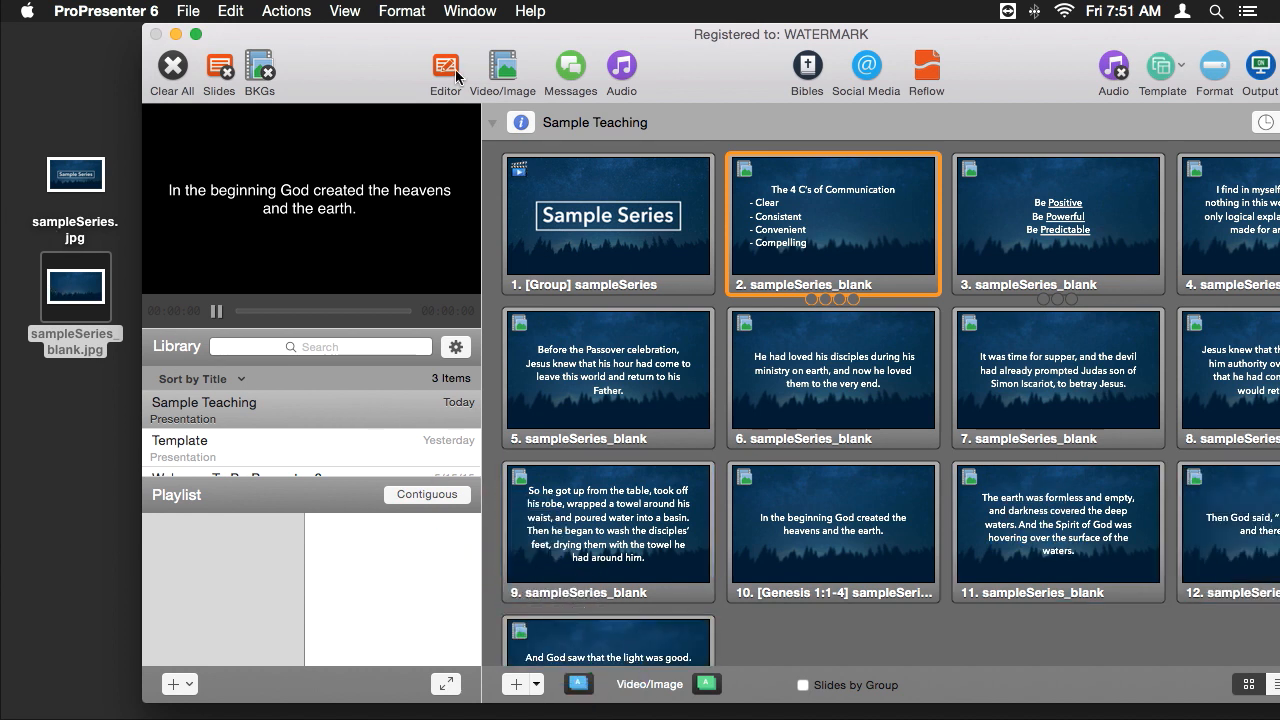
# - Copy the Sample Series title slide and paste it after the "4 C's of Communication" slide and after the "Be Positive, Powerful, Predictable" slide
pyautogui.doubleClick(348, 52)
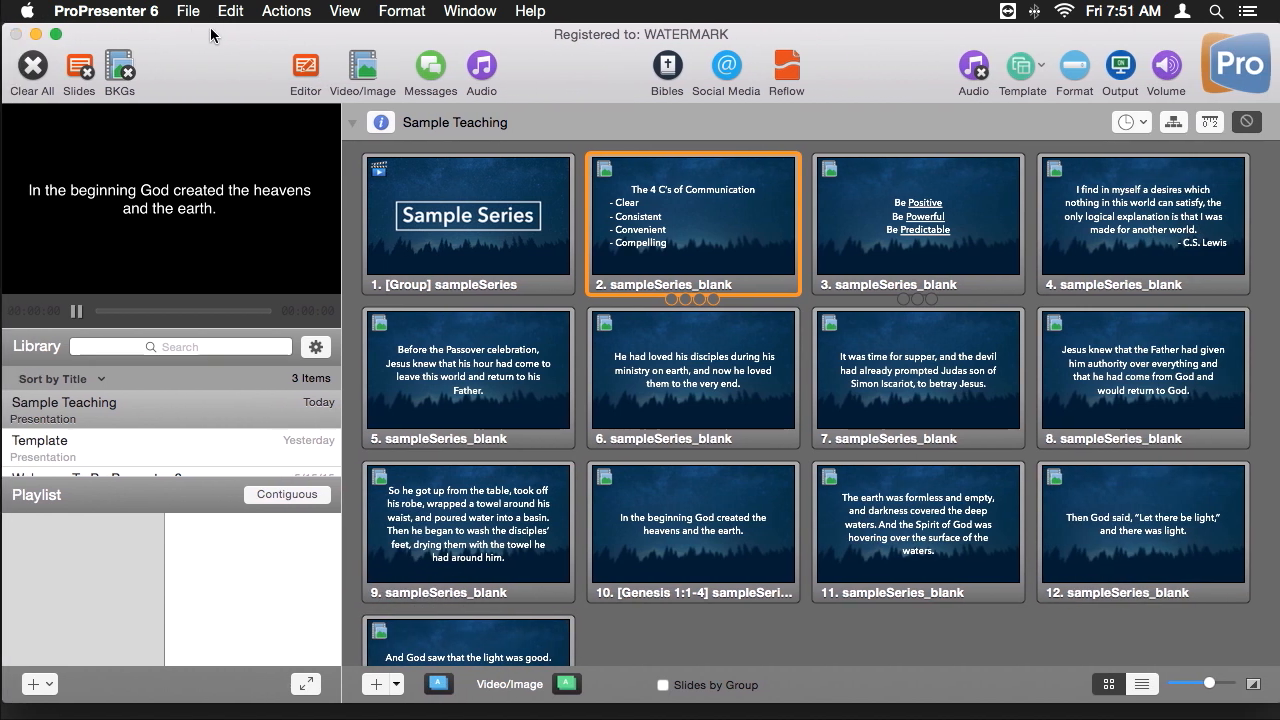
pyautogui.rightClick(477, 223)
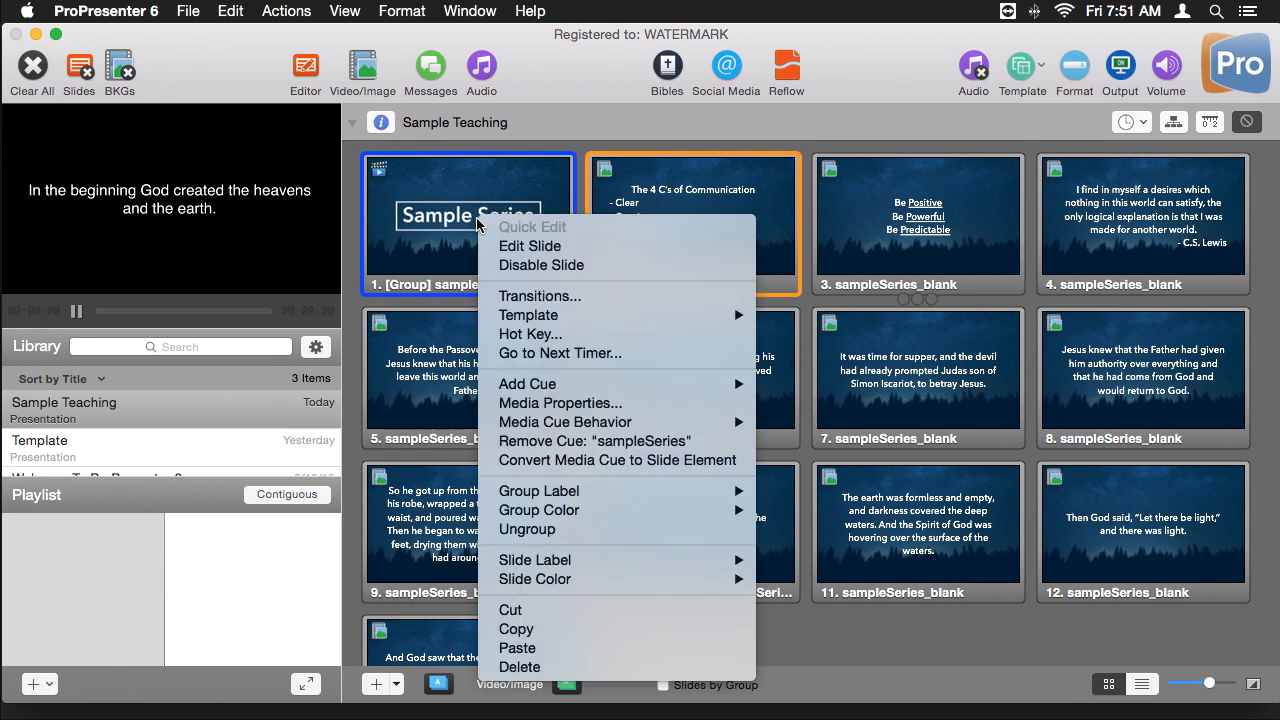
pyautogui.click(598, 630)
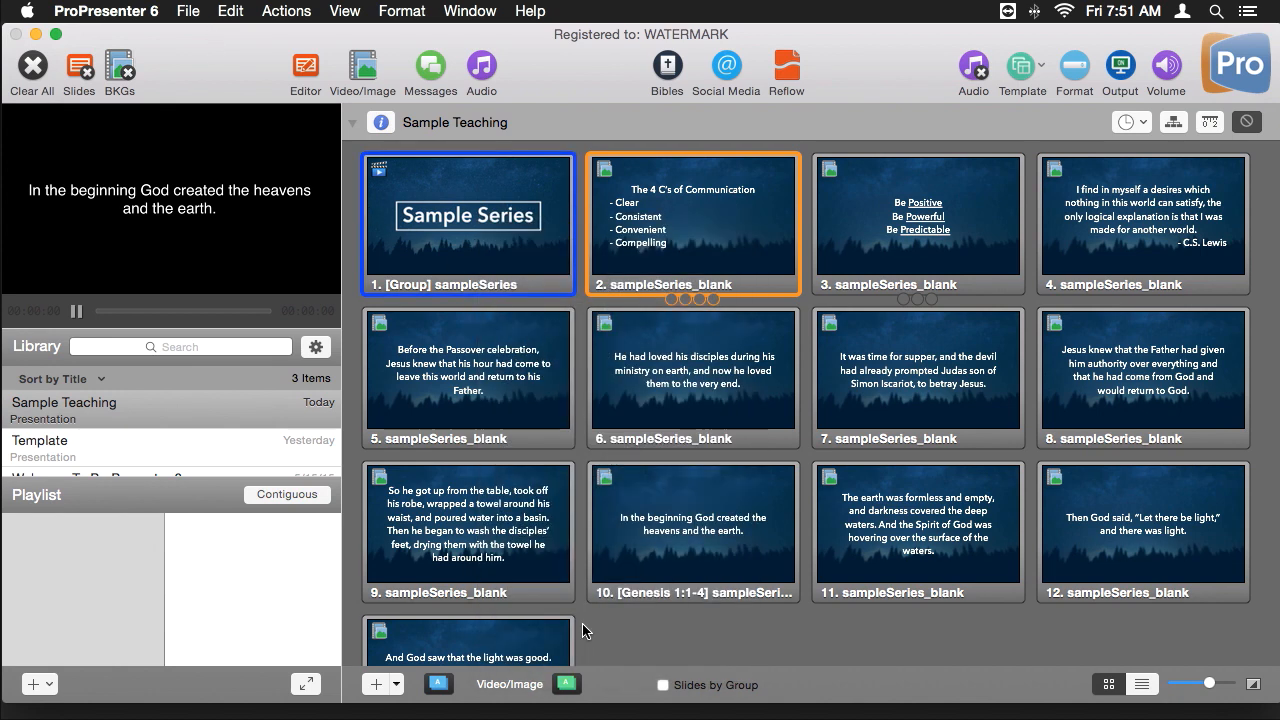
pyautogui.rightClick(714, 230)
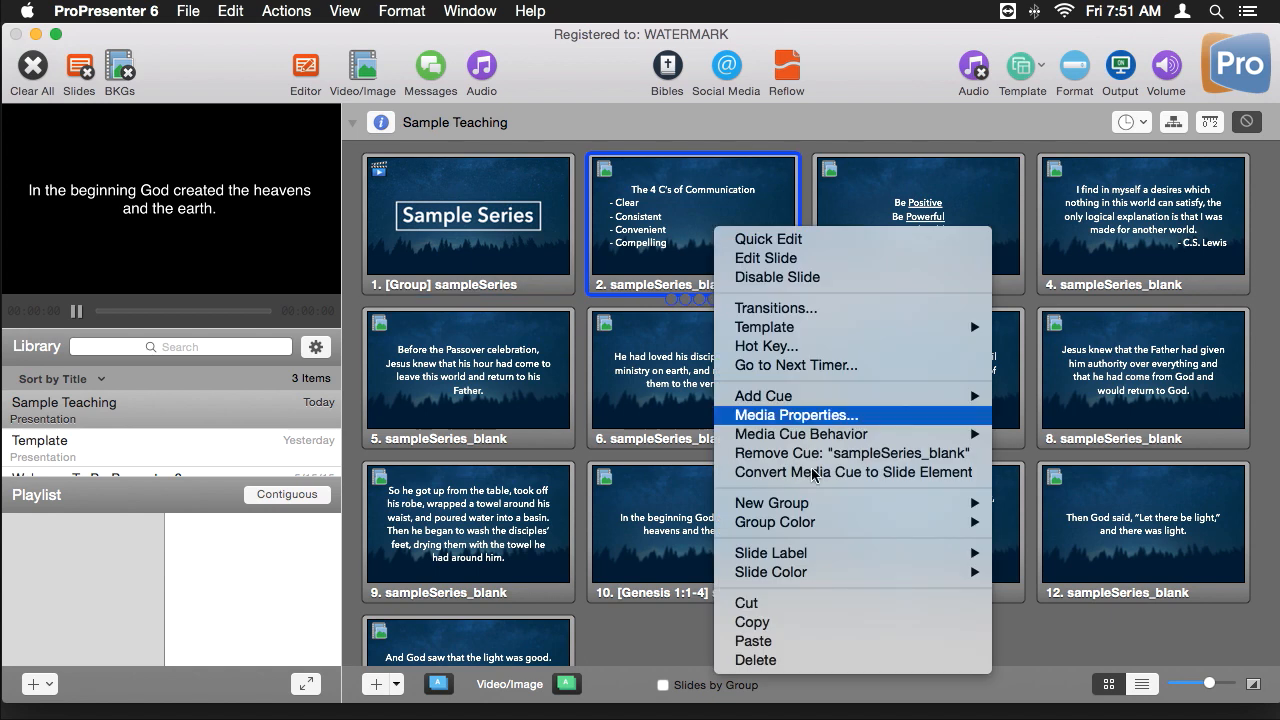
pyautogui.click(818, 642)
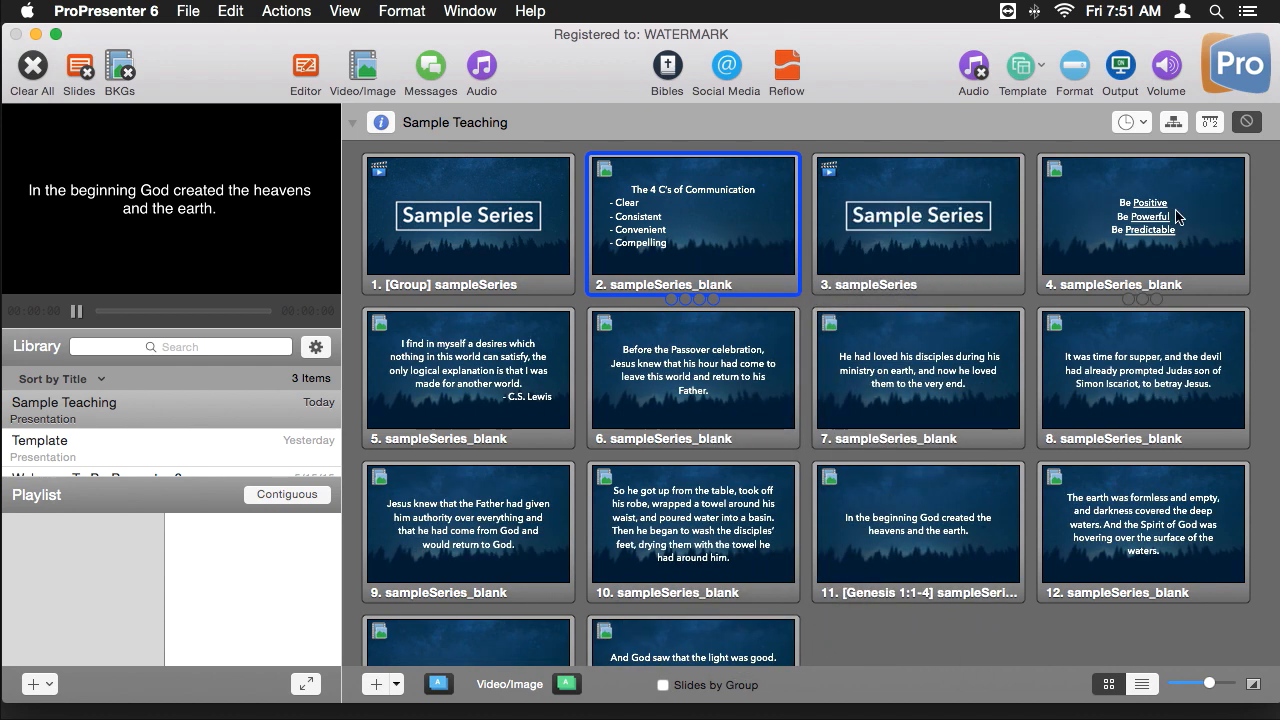
pyautogui.rightClick(1112, 214)
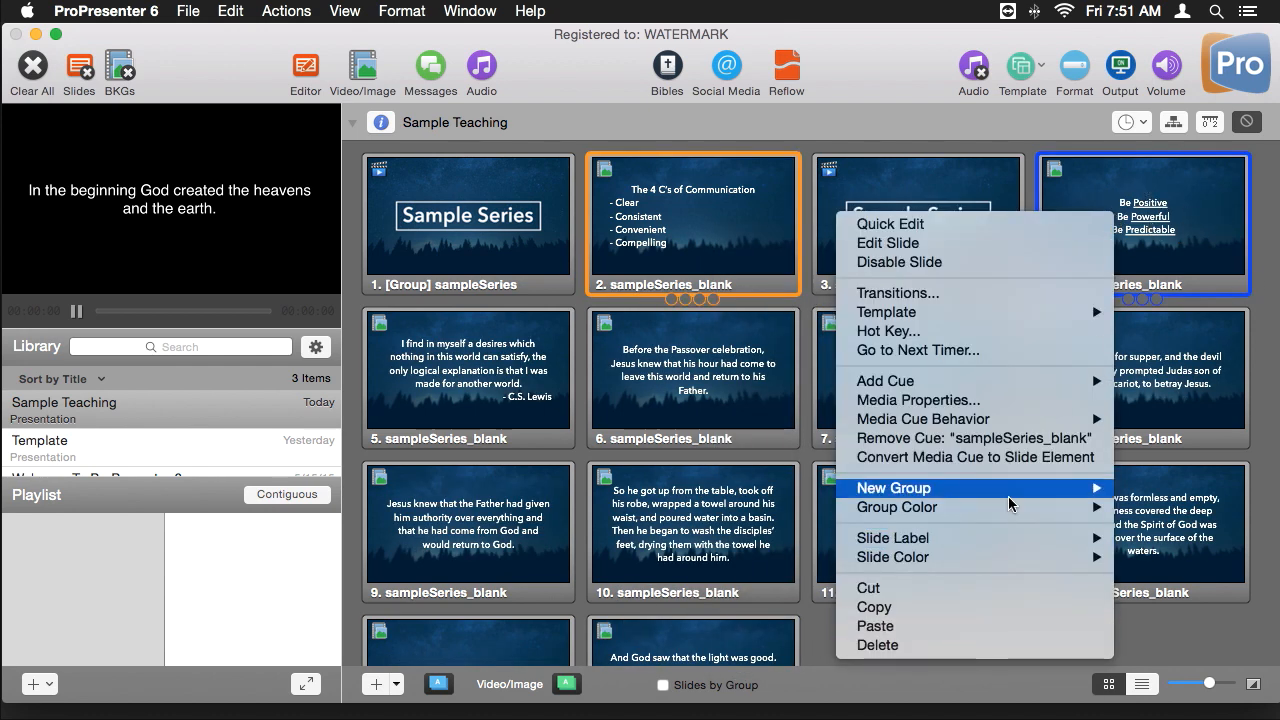
pyautogui.click(970, 625)
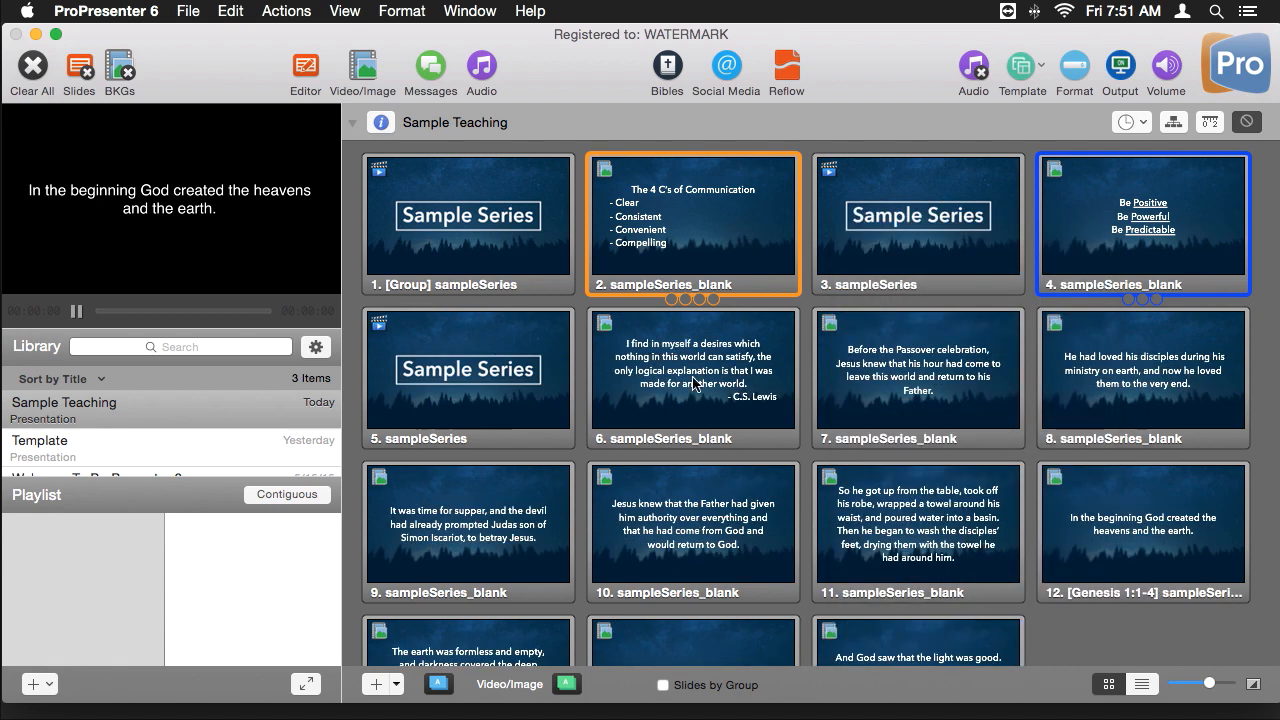